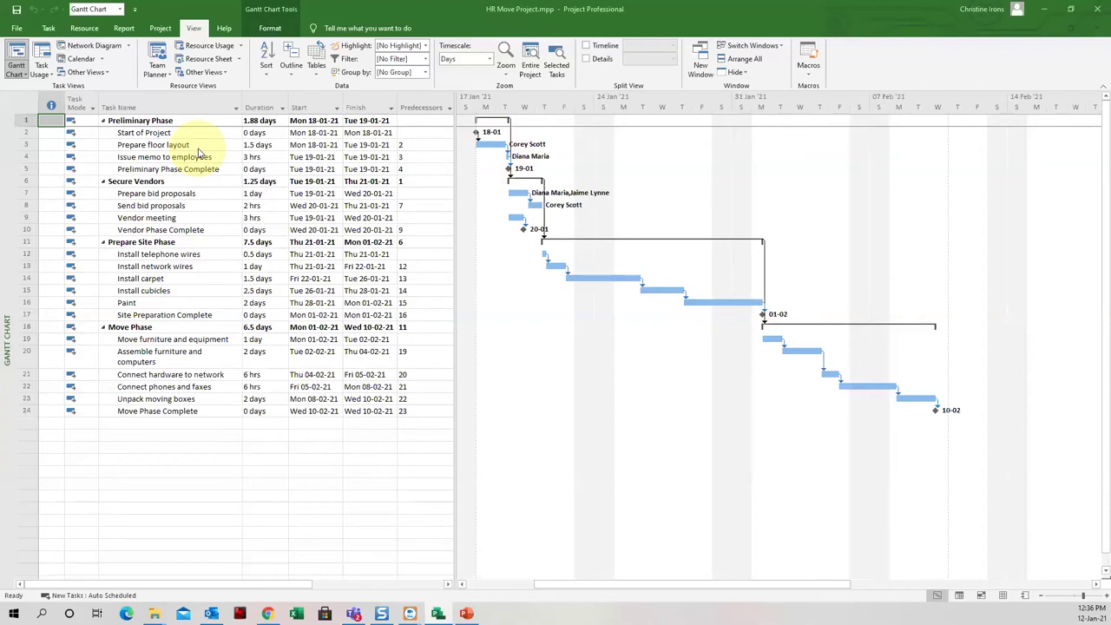
Step: Switch to the Resource Sheet view and review the people, companies and departments listed as resources
click(48, 27)
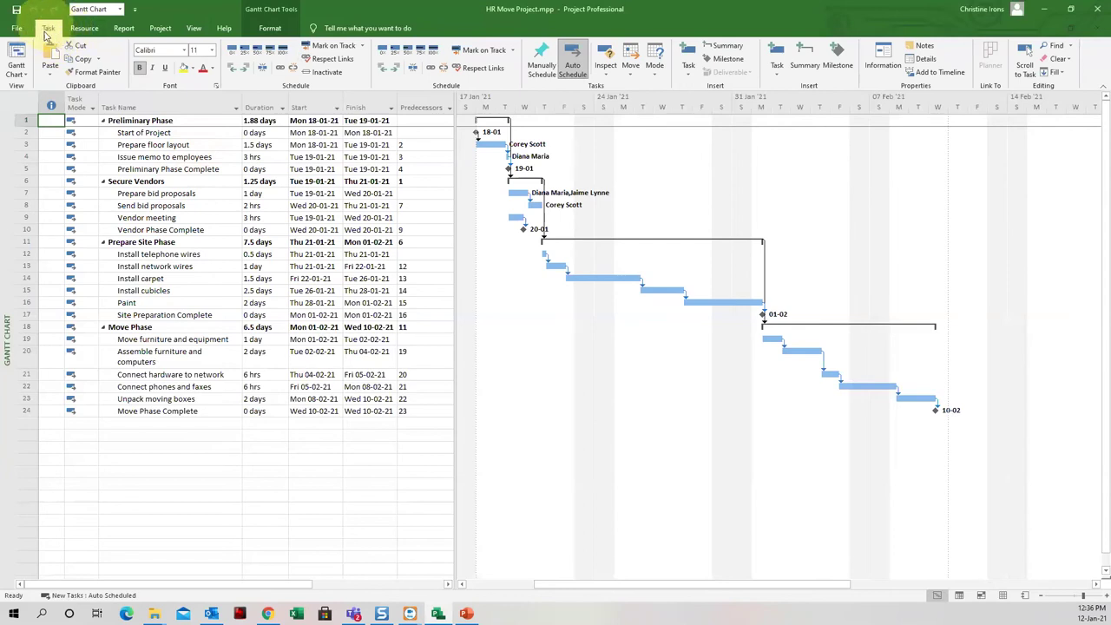
click(15, 75)
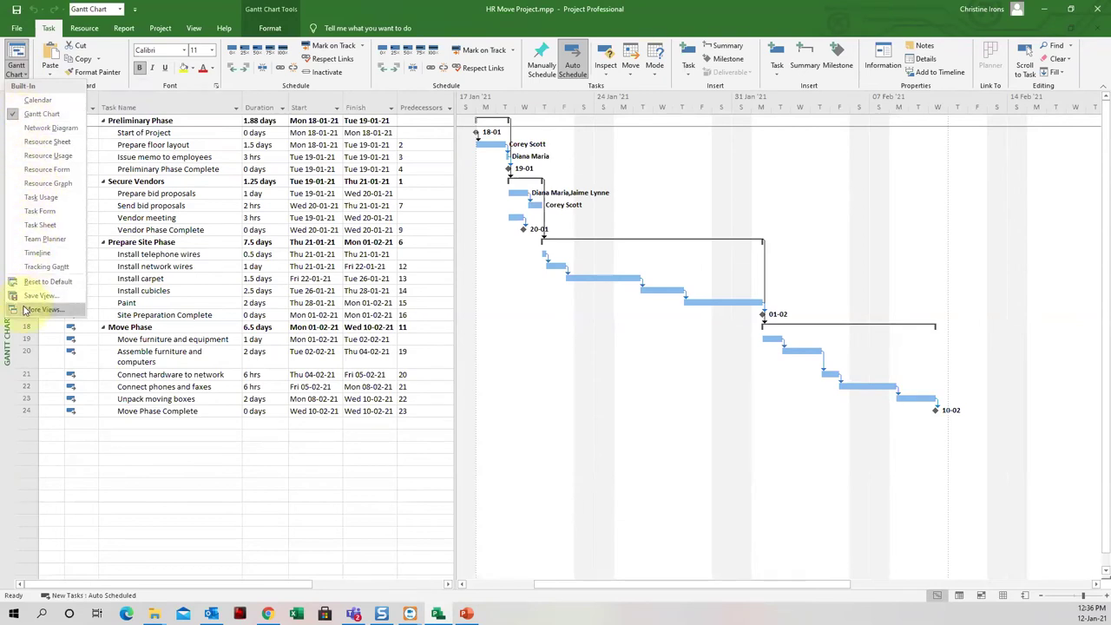
click(36, 144)
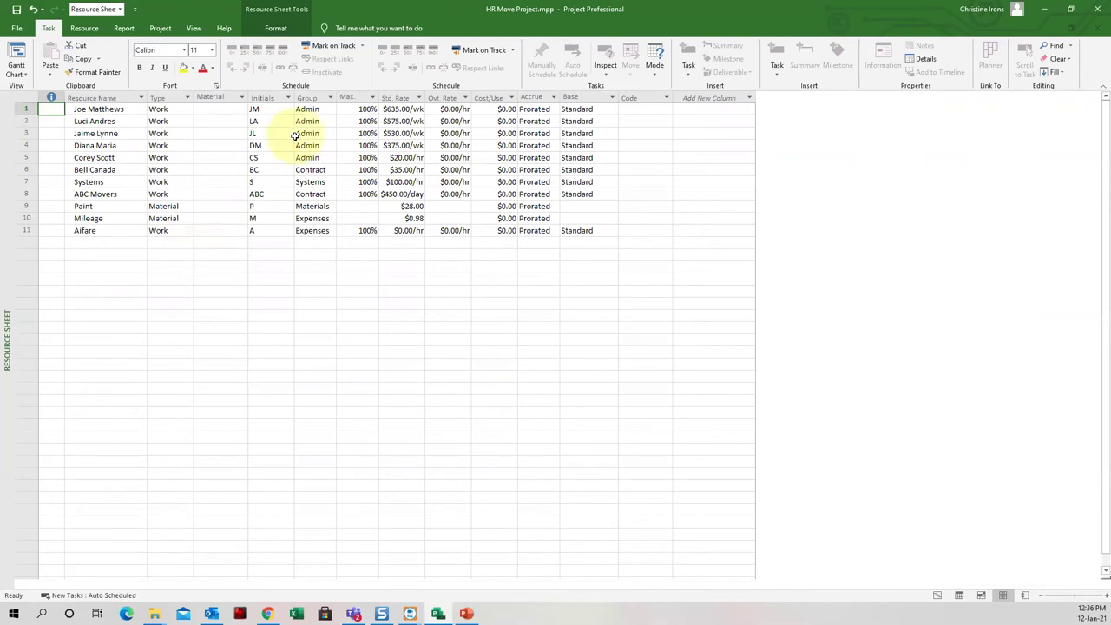
click(100, 120)
click(115, 133)
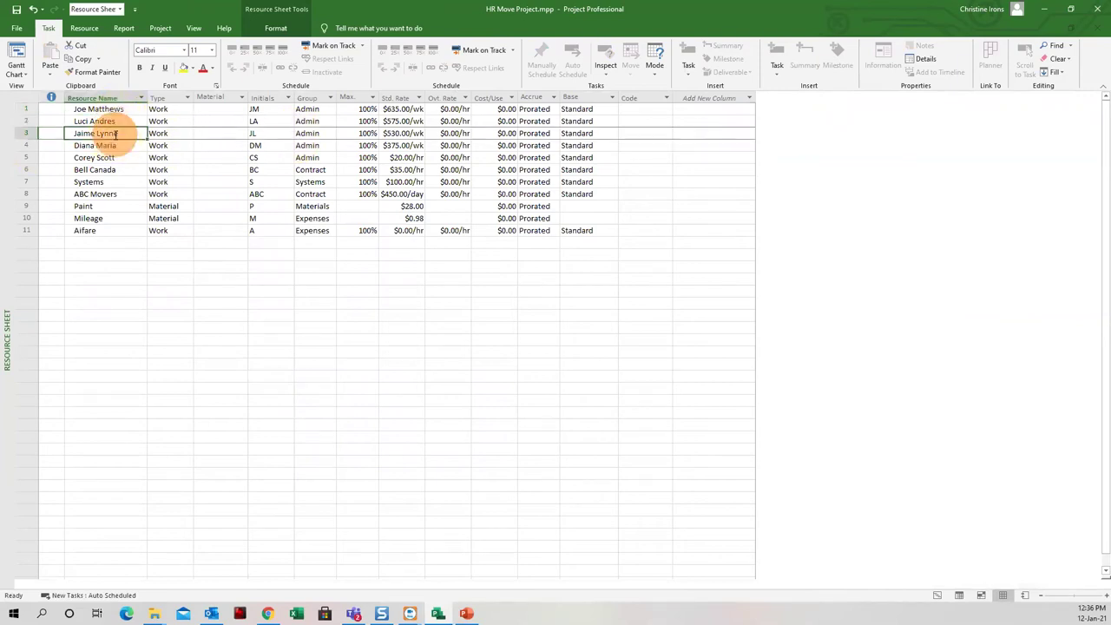
click(115, 182)
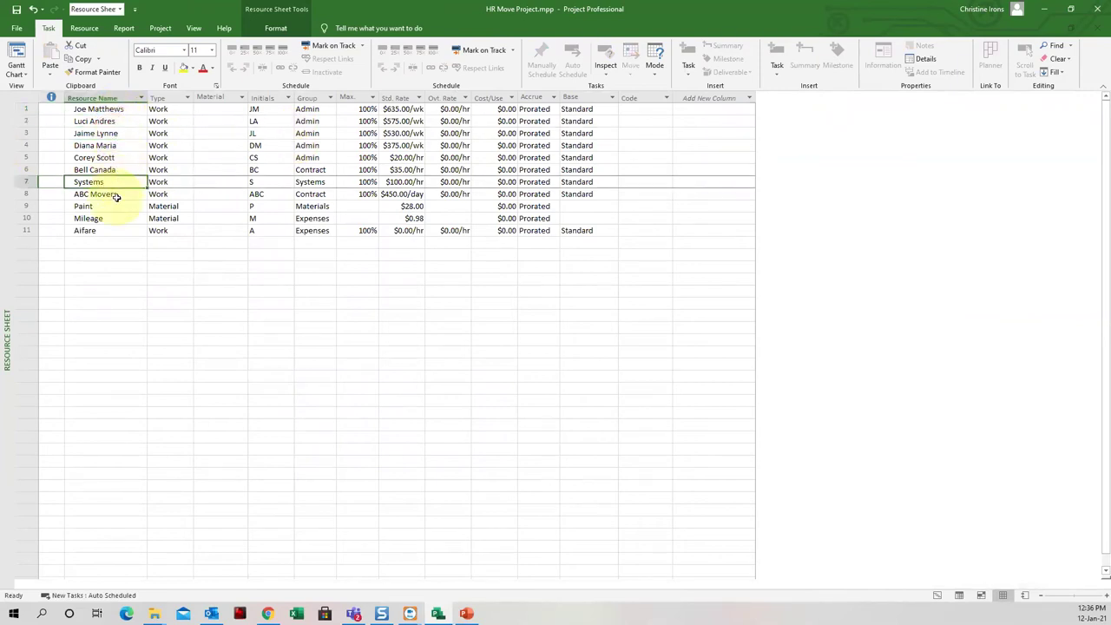
click(116, 195)
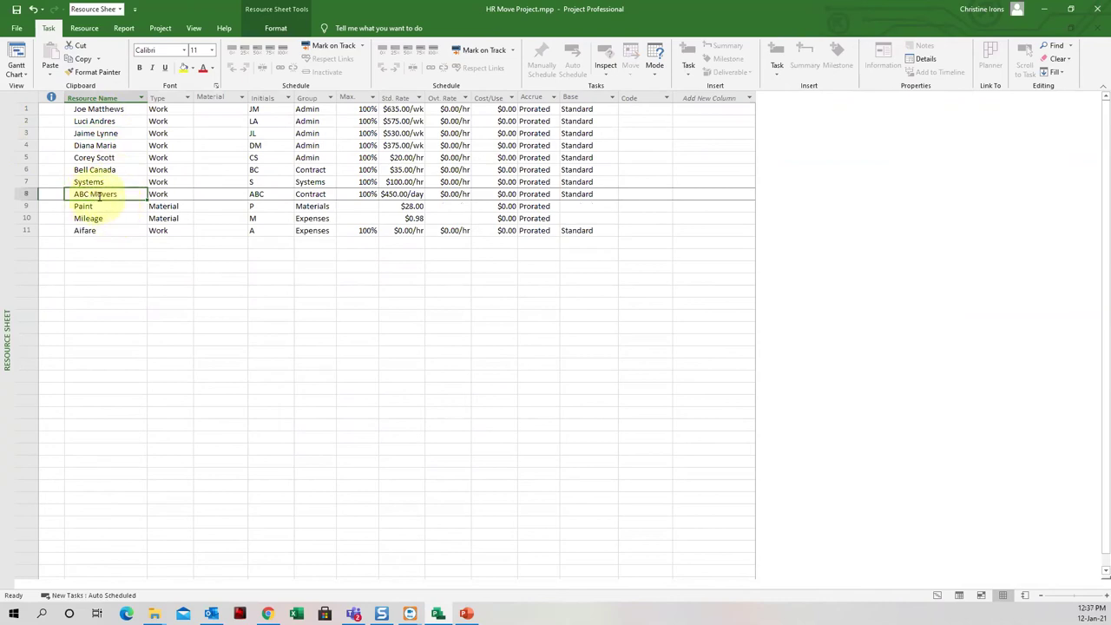
click(110, 169)
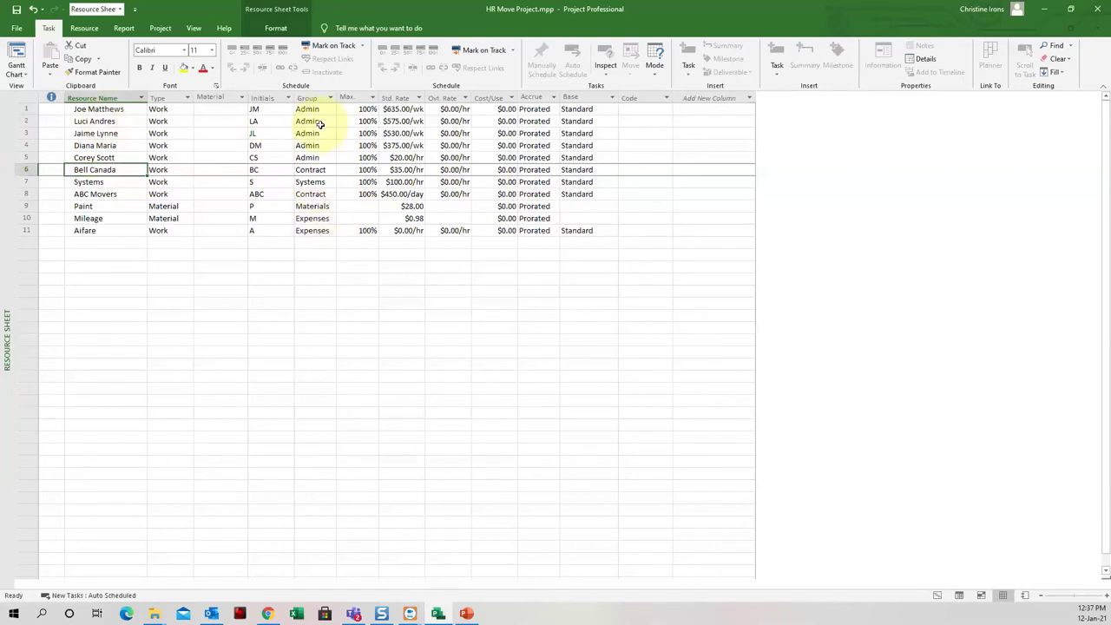
Step: Examine the standard rates of the resources, comparing the weekly, hourly and daily rate units
click(396, 122)
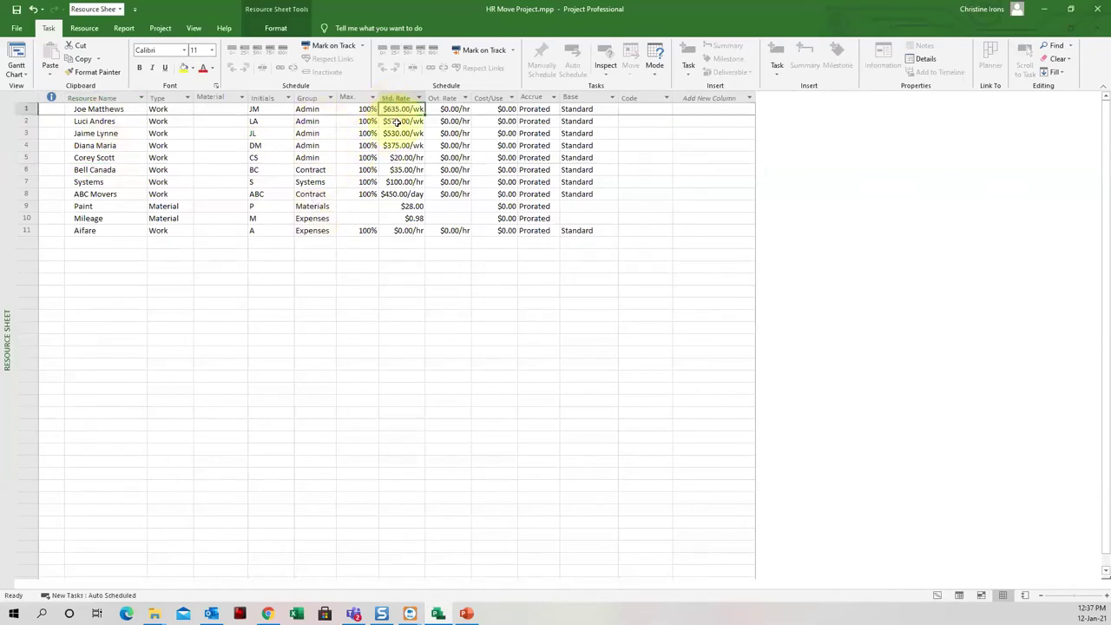
click(396, 170)
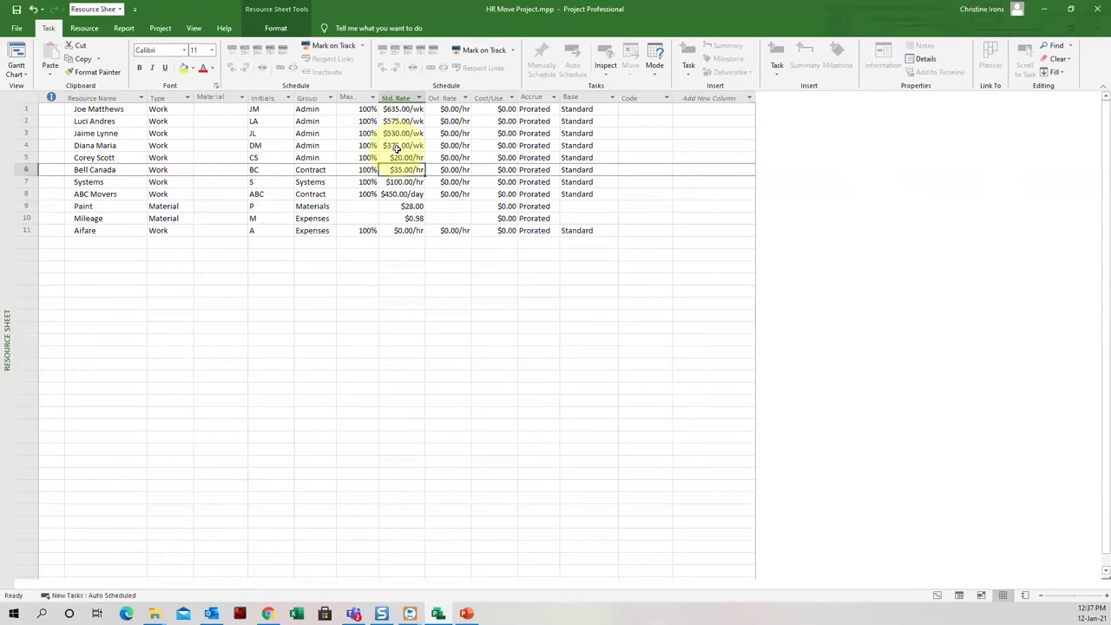
click(397, 110)
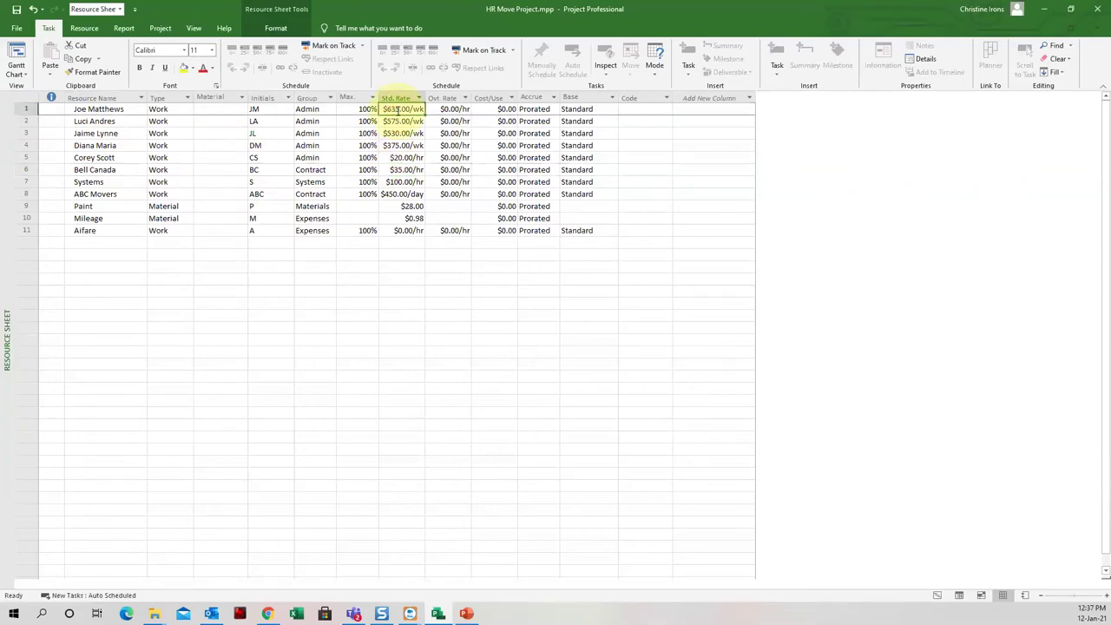
click(409, 158)
click(409, 194)
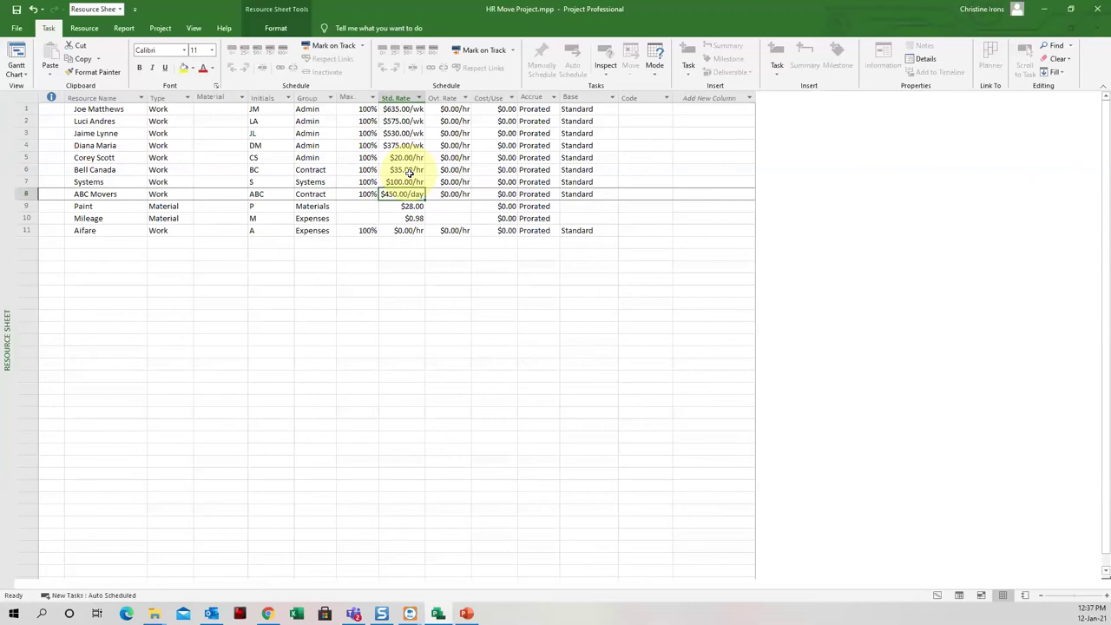
click(130, 130)
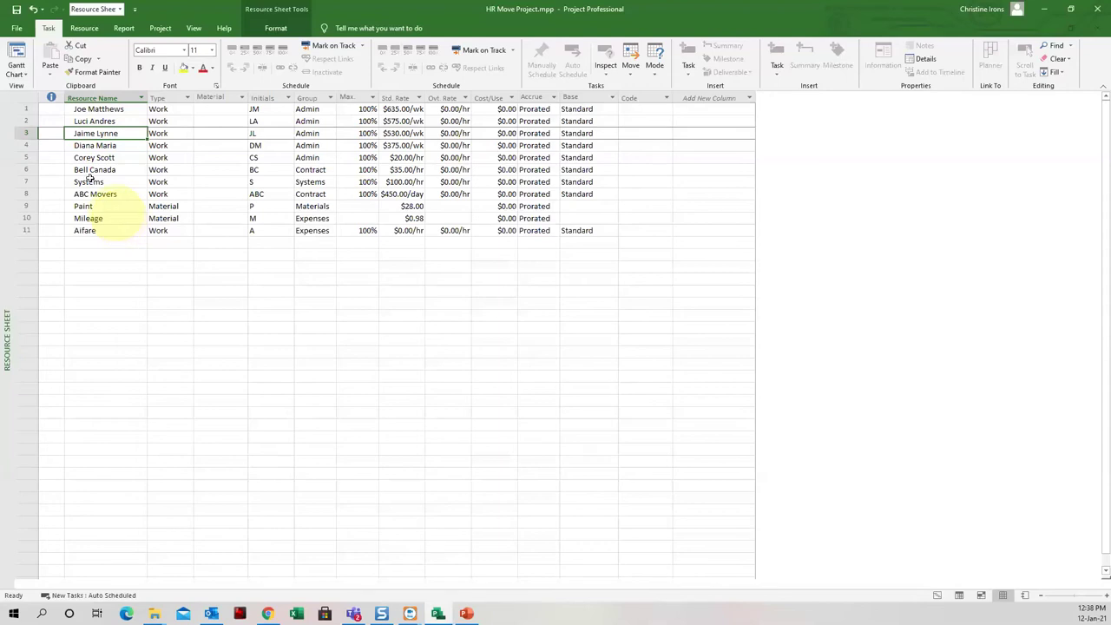
Step: Look at the project in the Calendar and Team Planner views and return to the Gantt Chart view
click(21, 76)
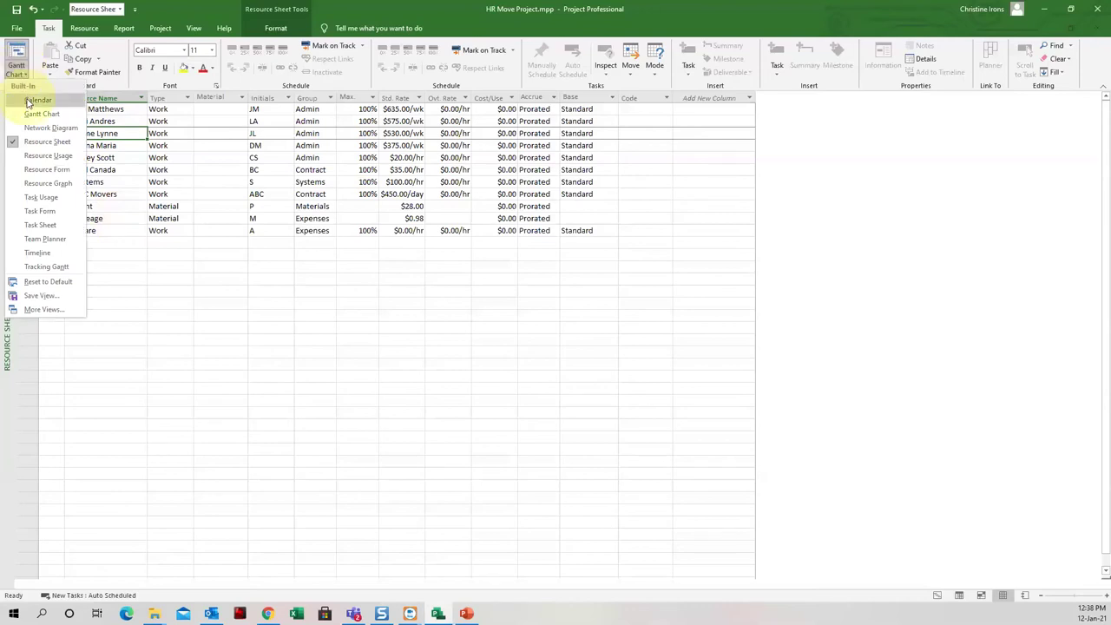
click(29, 101)
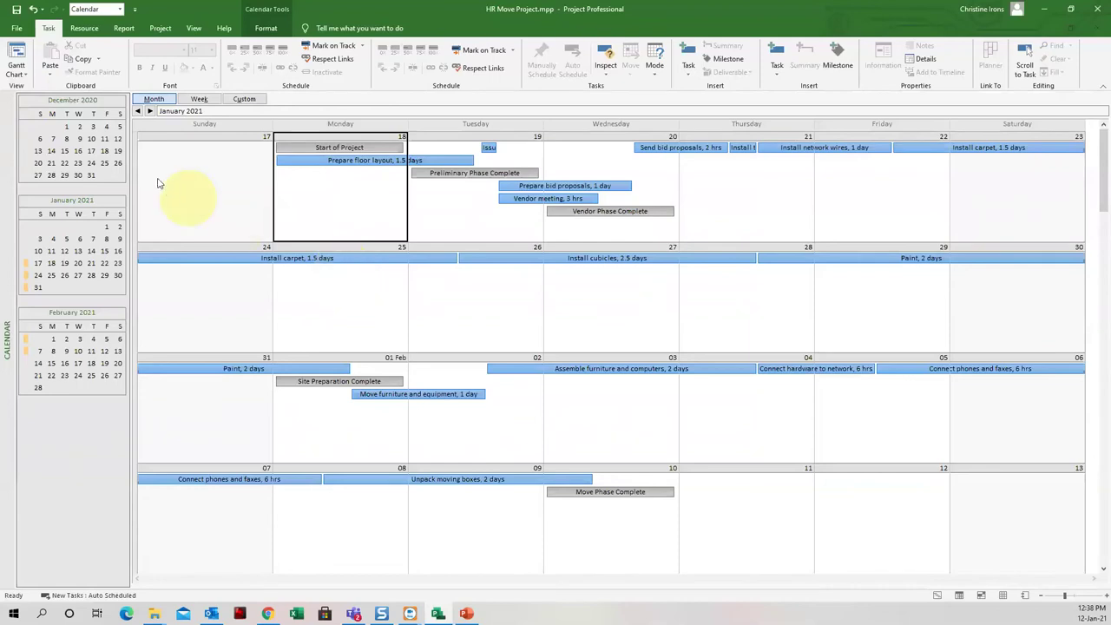
click(15, 73)
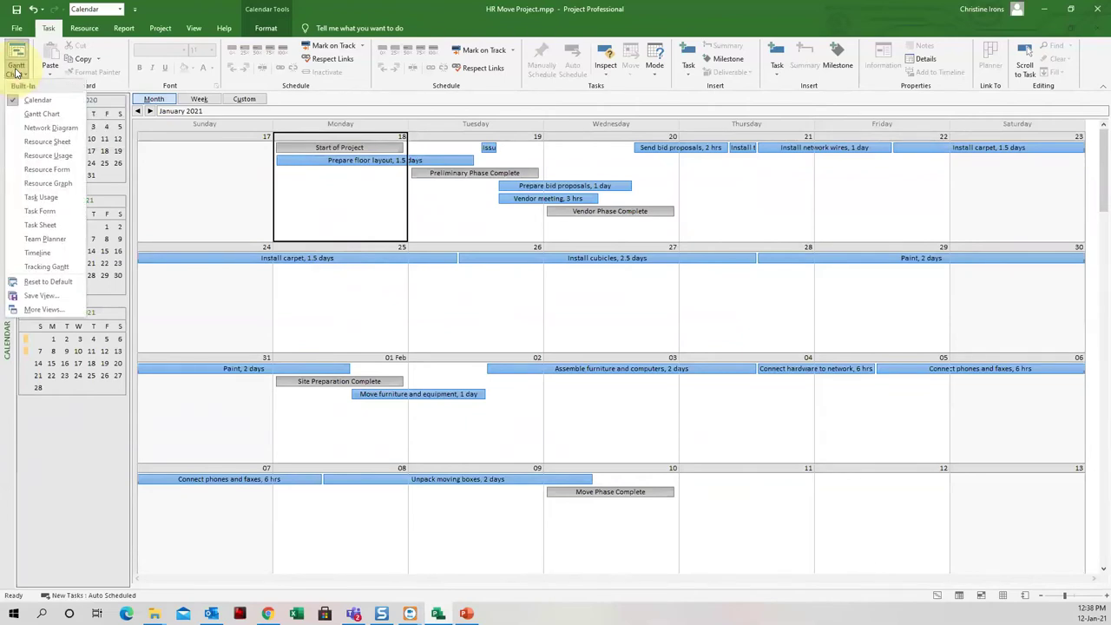
click(38, 242)
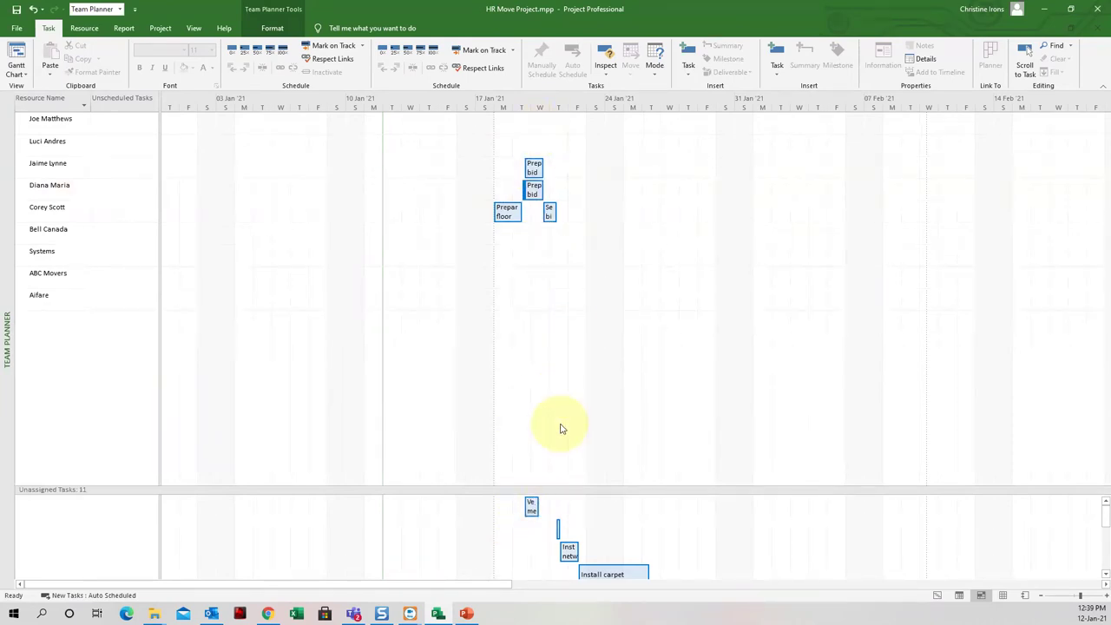
click(12, 73)
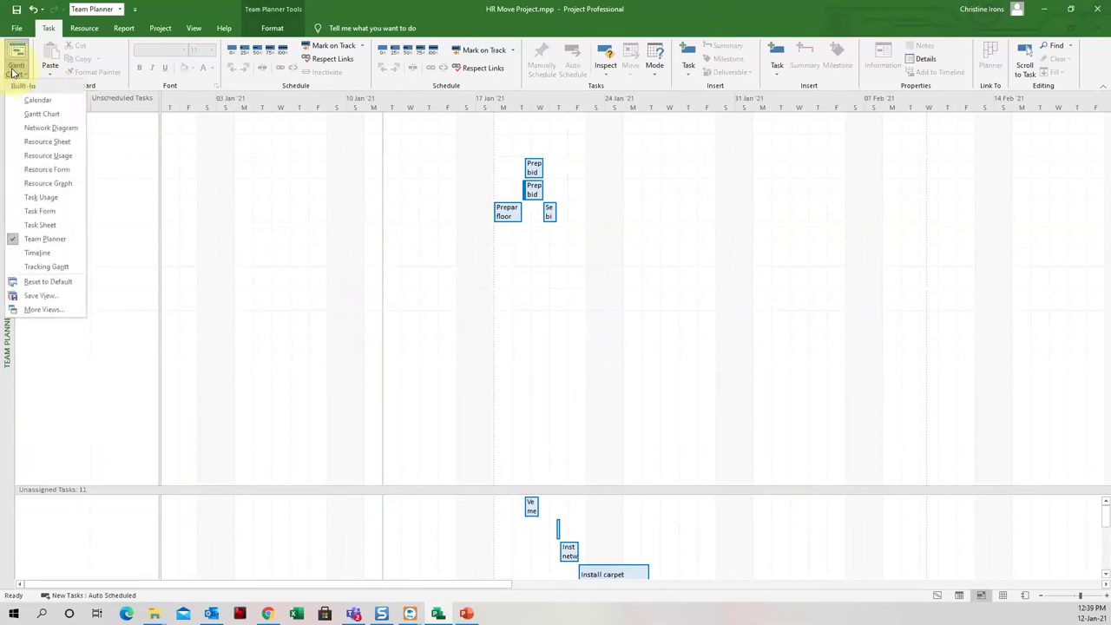
click(35, 113)
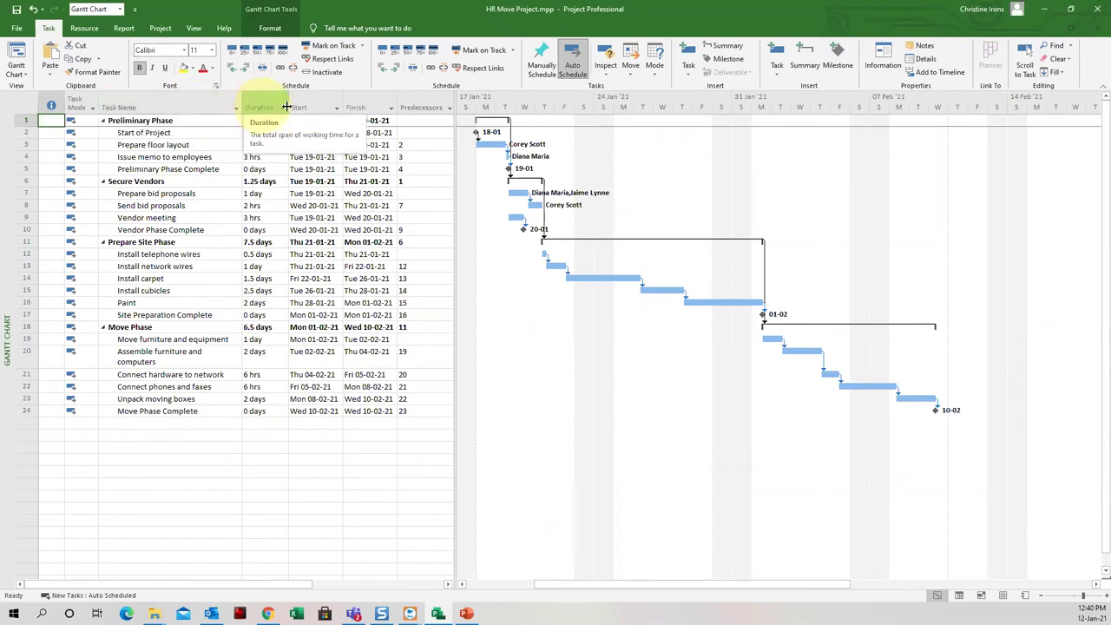
Step: Browse the fields available for a new column before Duration, leaving the task table without adding one
right_click(261, 108)
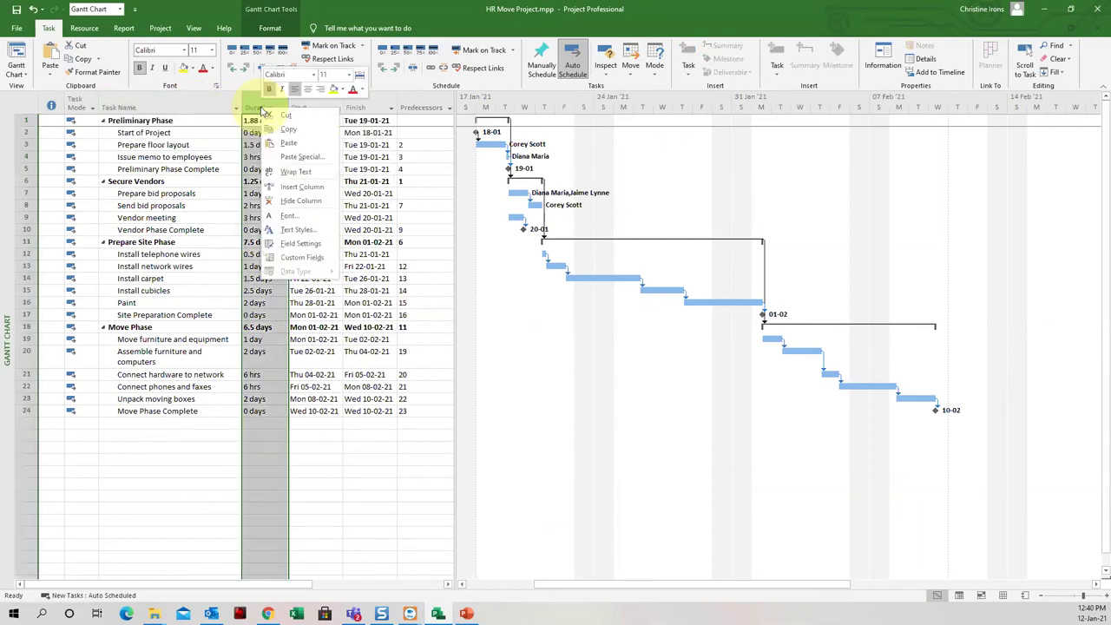
click(299, 190)
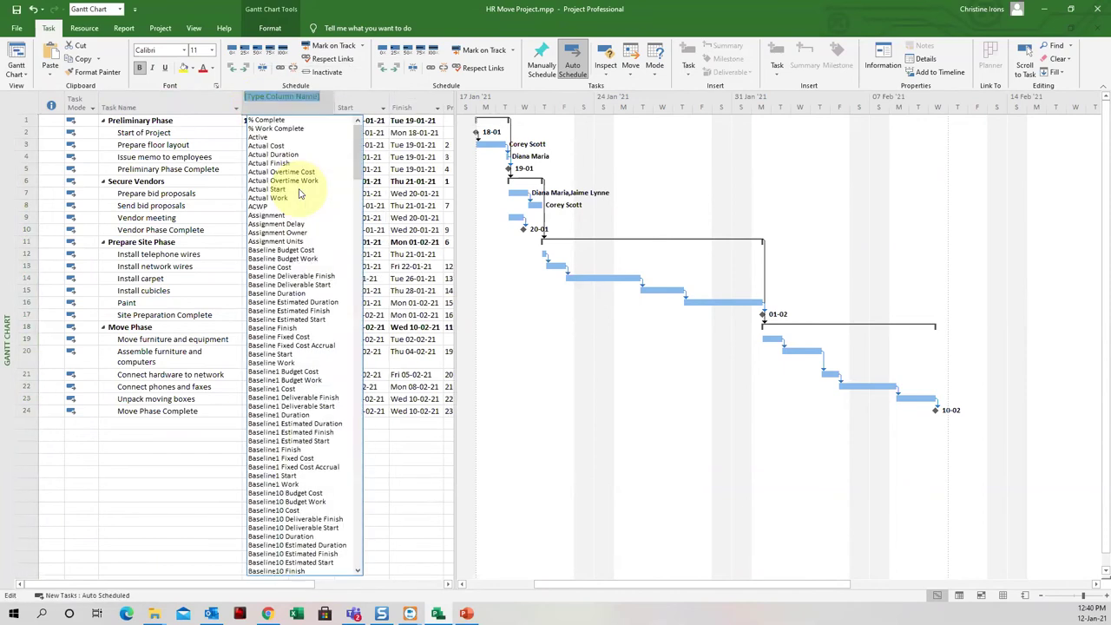
drag(352, 148, 355, 348)
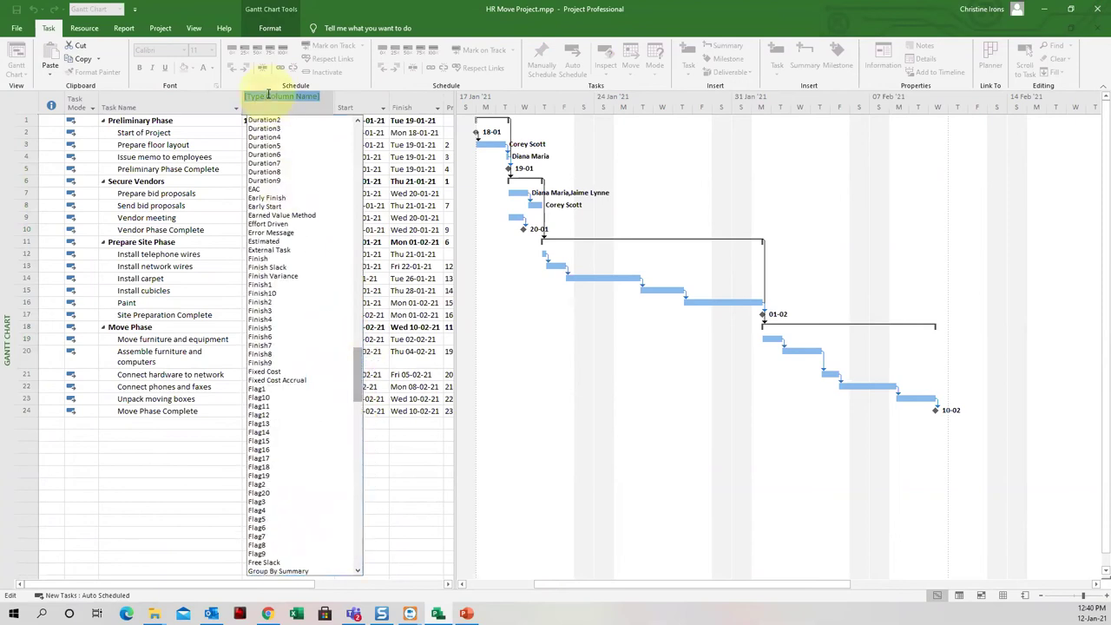
drag(358, 374, 348, 475)
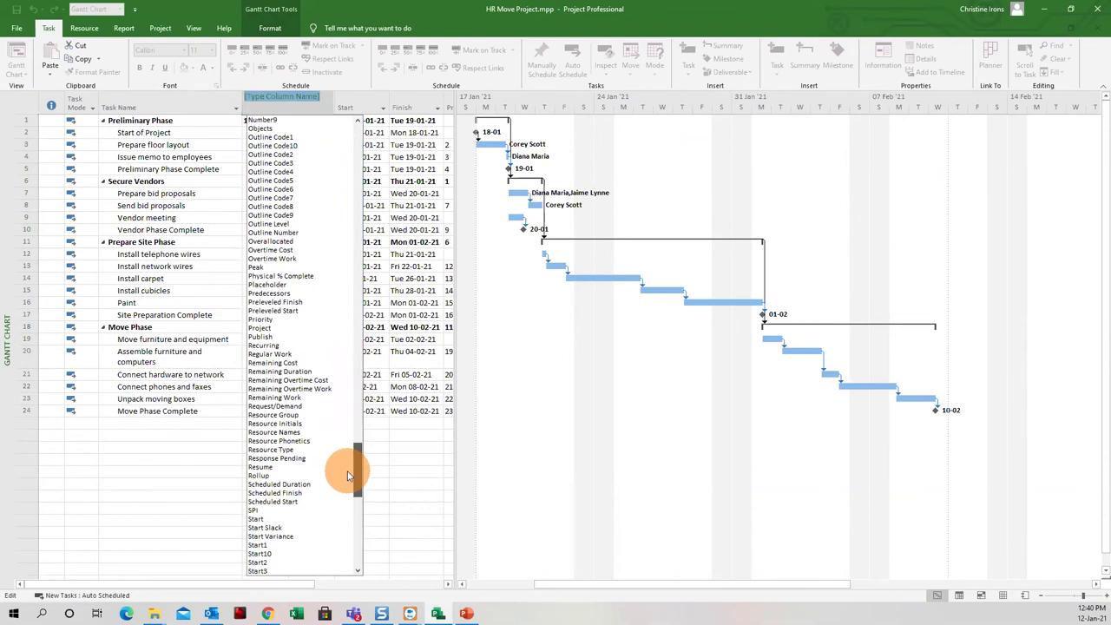
drag(348, 475, 356, 493)
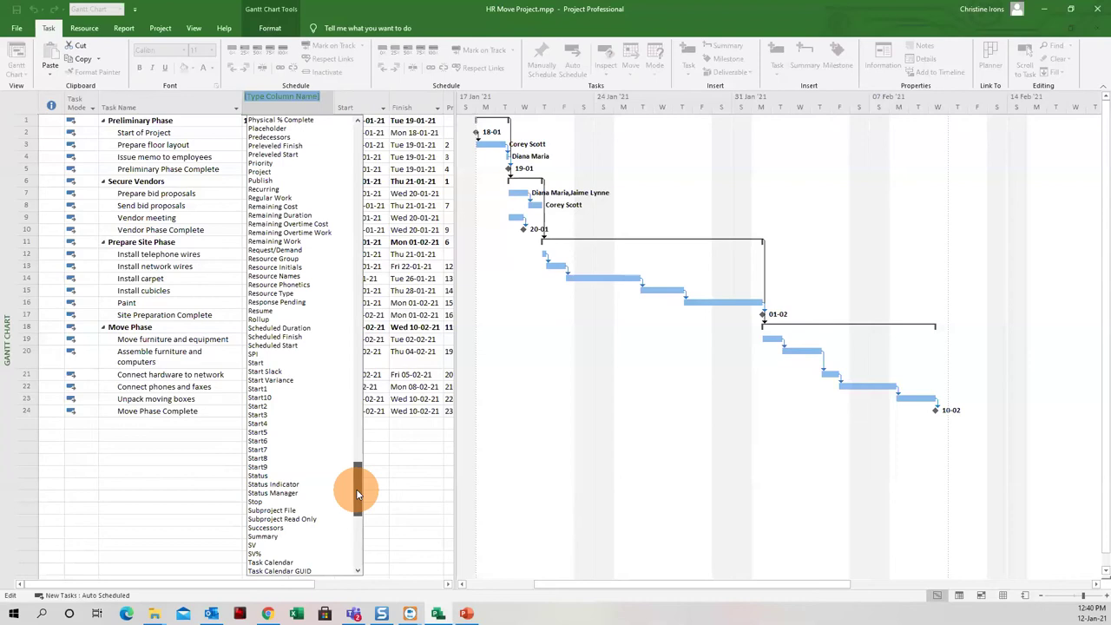
drag(356, 488, 362, 467)
click(170, 206)
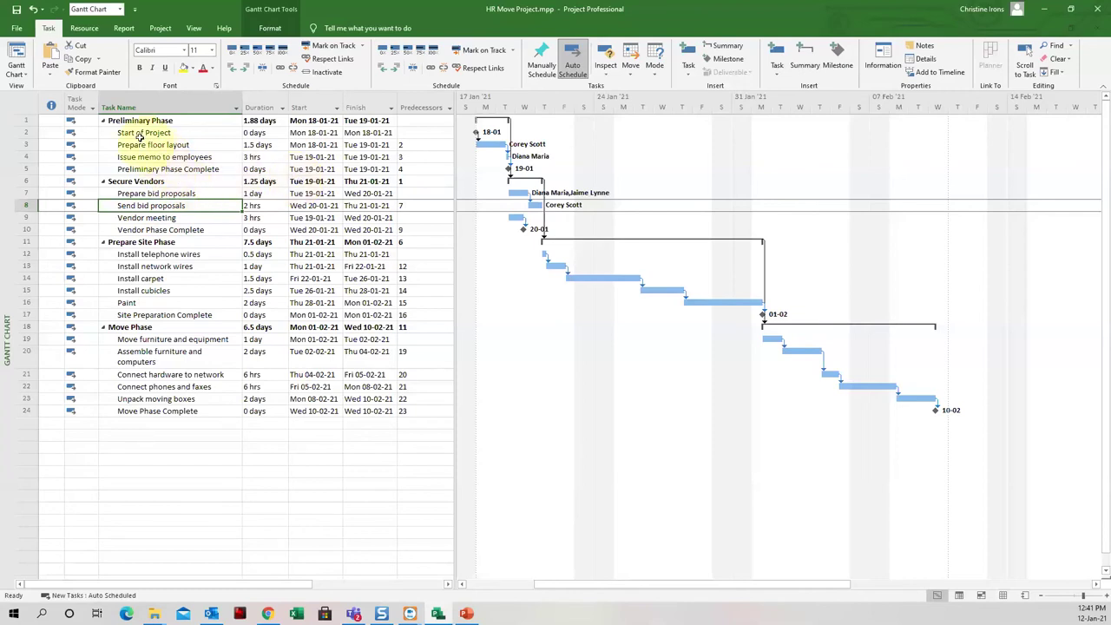
Step: Examine the task outline, comparing the phase summary tasks with the subtasks of Preliminary Phase and Prepare Site Phase
drag(138, 135, 136, 168)
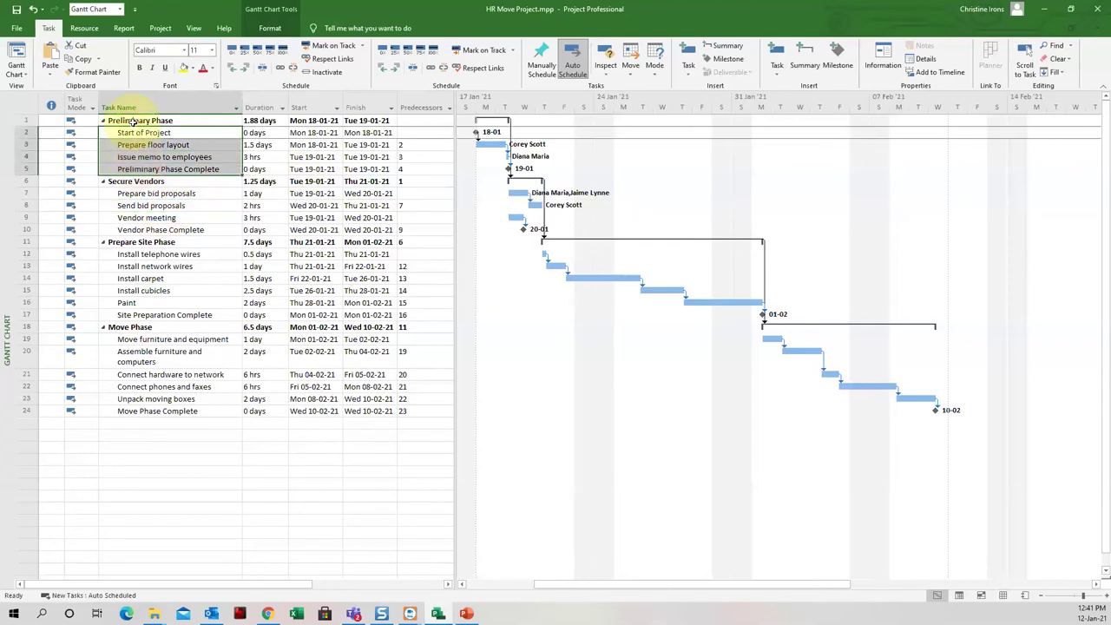
click(132, 121)
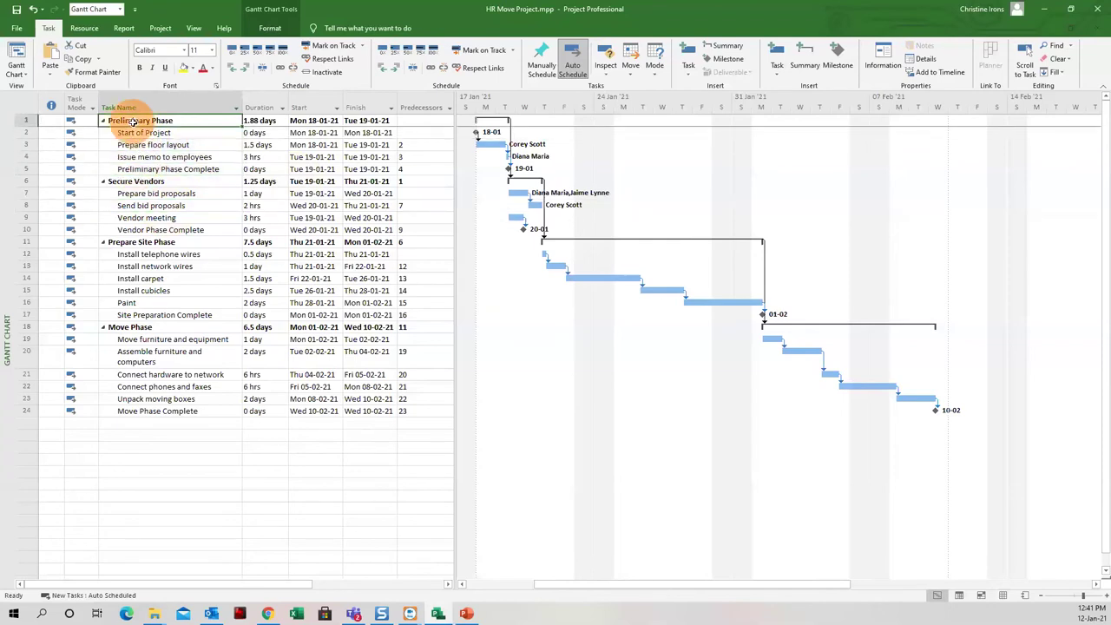
click(139, 184)
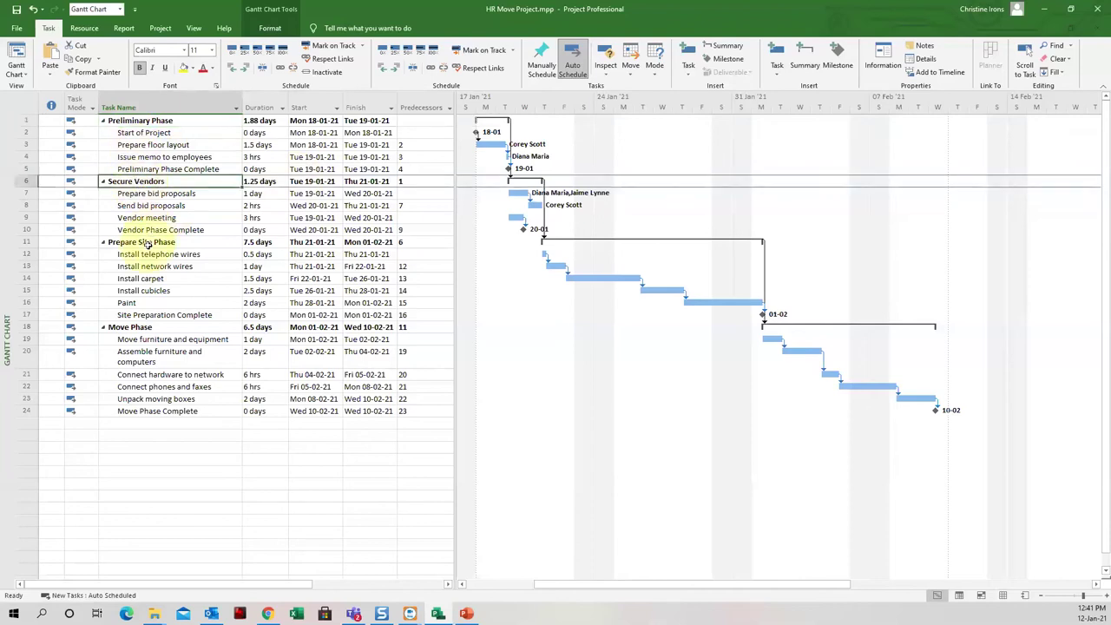
click(147, 247)
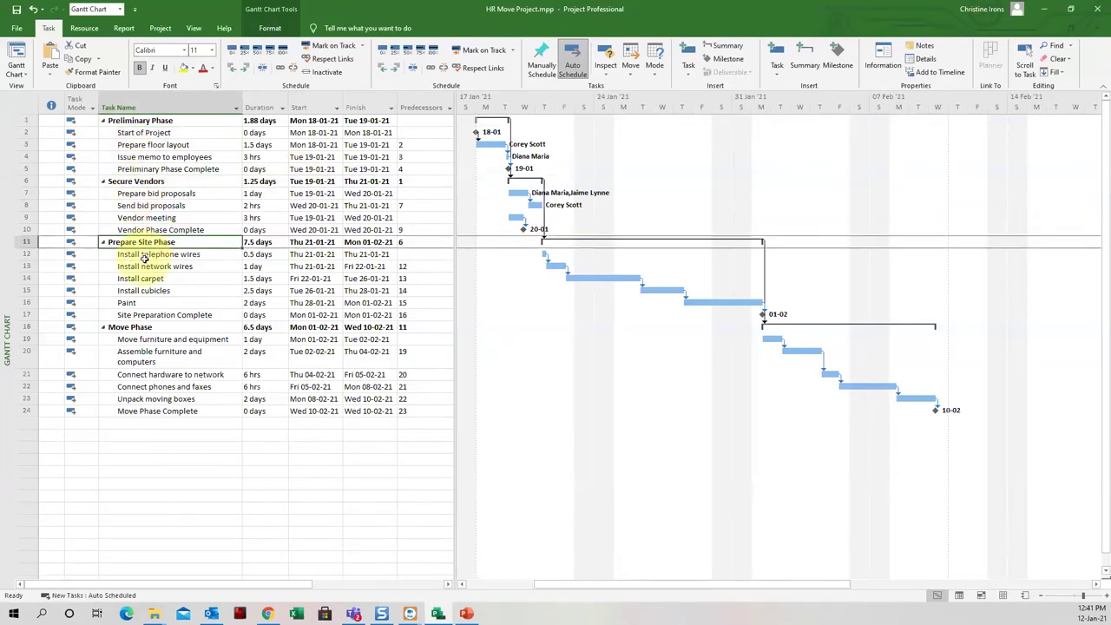
drag(22, 253, 19, 317)
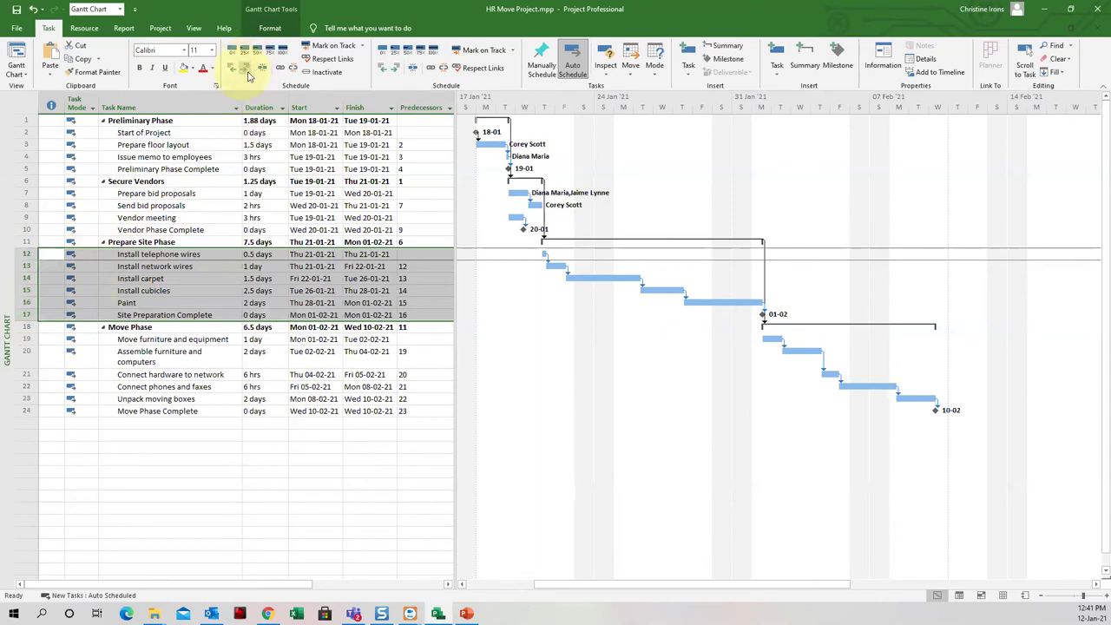
click(171, 266)
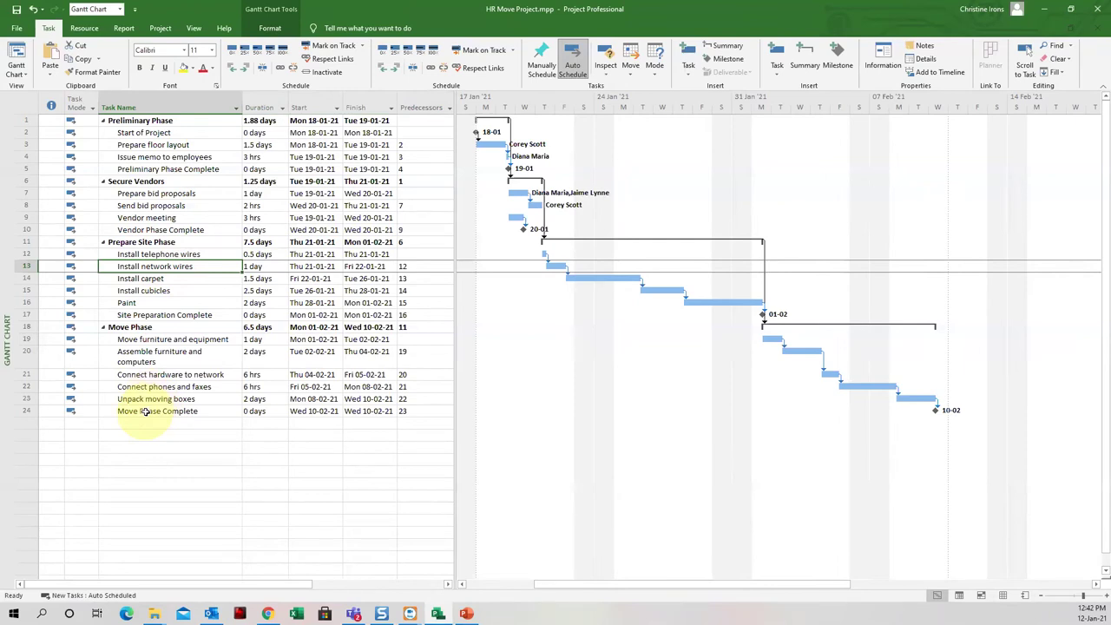
Step: Insert a task named "Return Moving Boxes" directly above Move Phase Complete
click(29, 412)
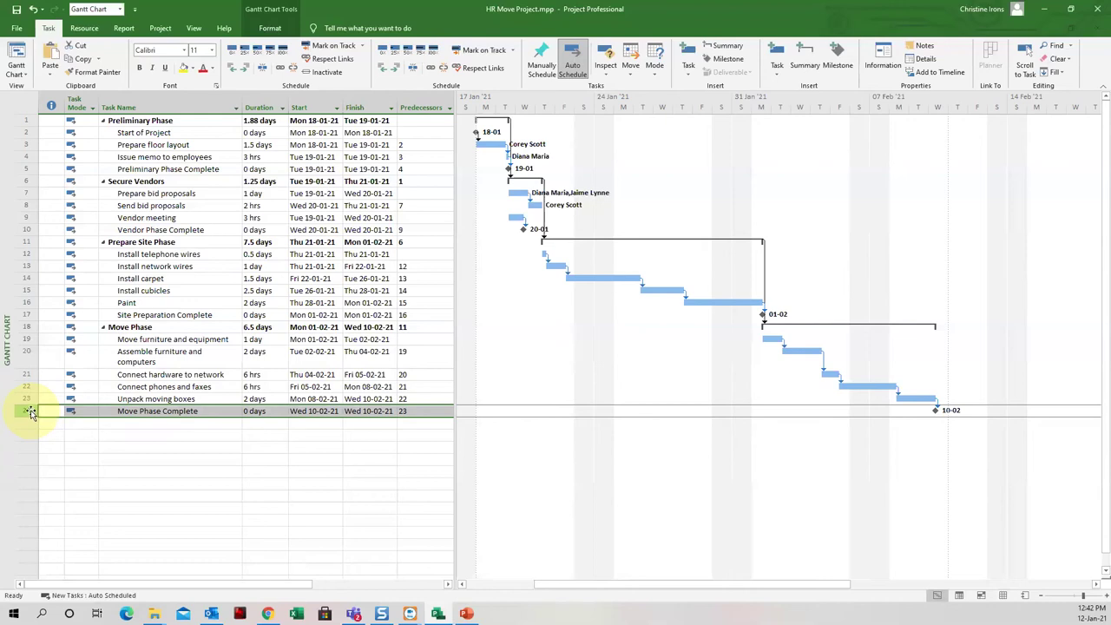
right_click(128, 414)
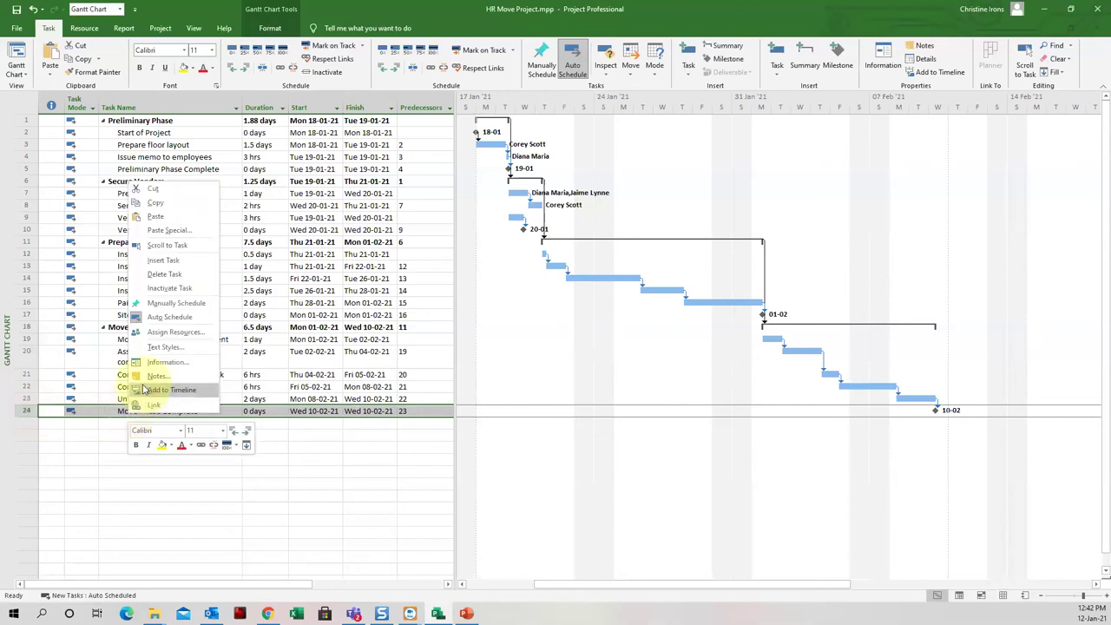
click(170, 264)
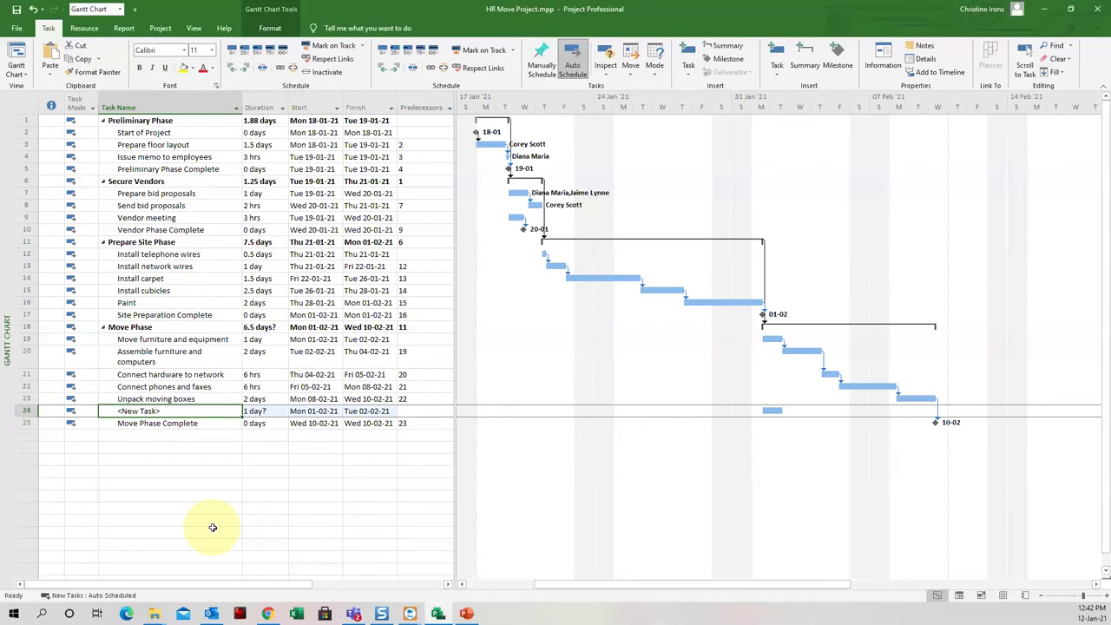
text(Return Moving Boxes)
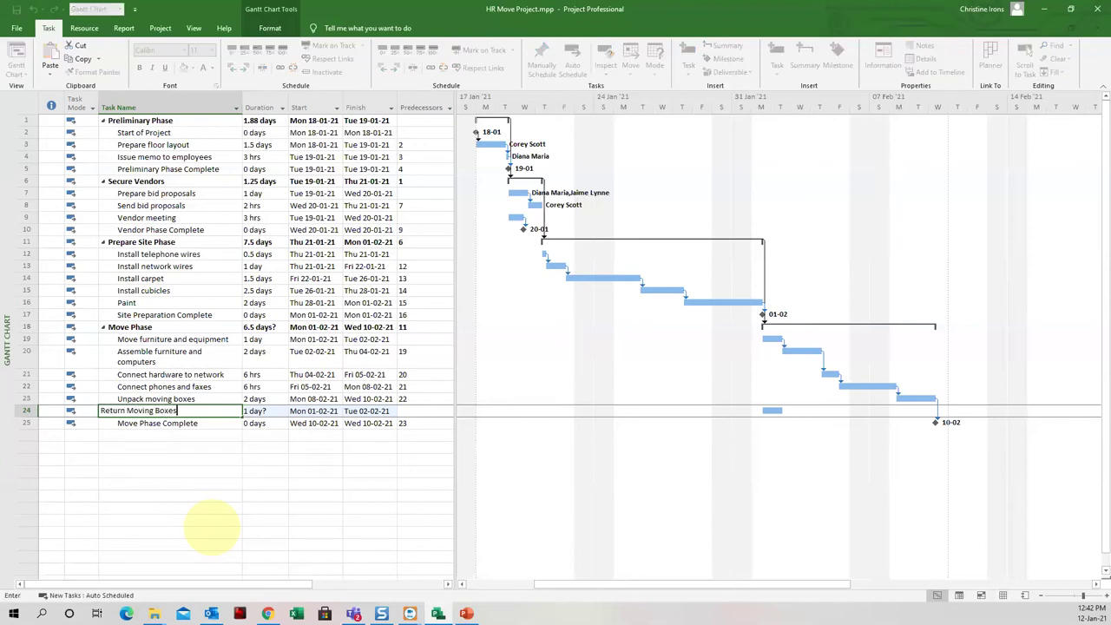
key(Return)
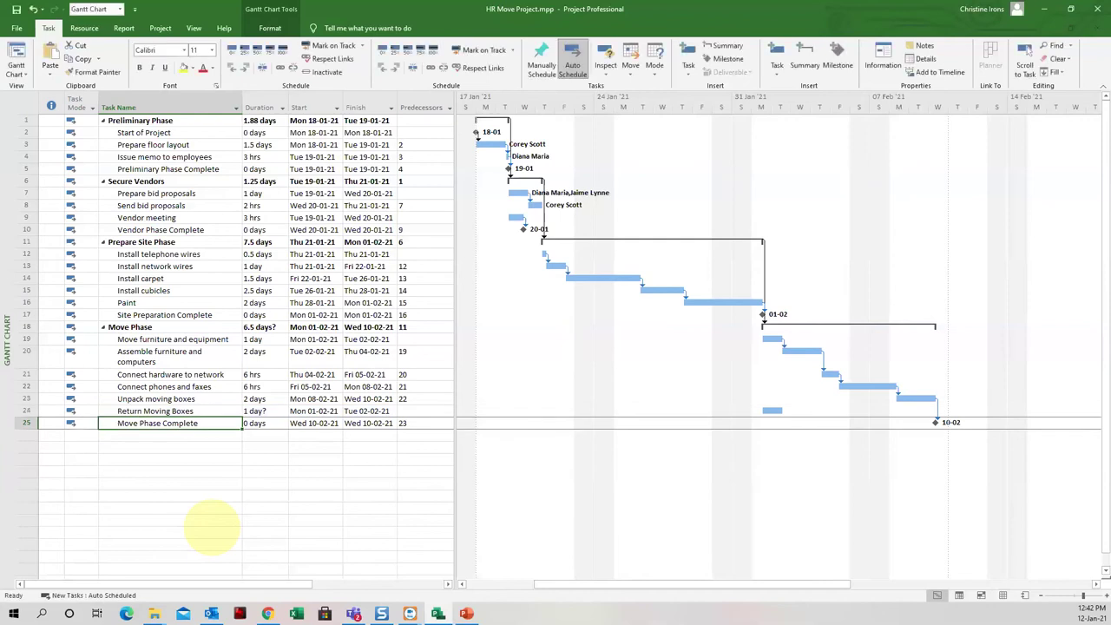
Step: Set the duration of the Return Moving Boxes task to 0.5 hours
click(200, 412)
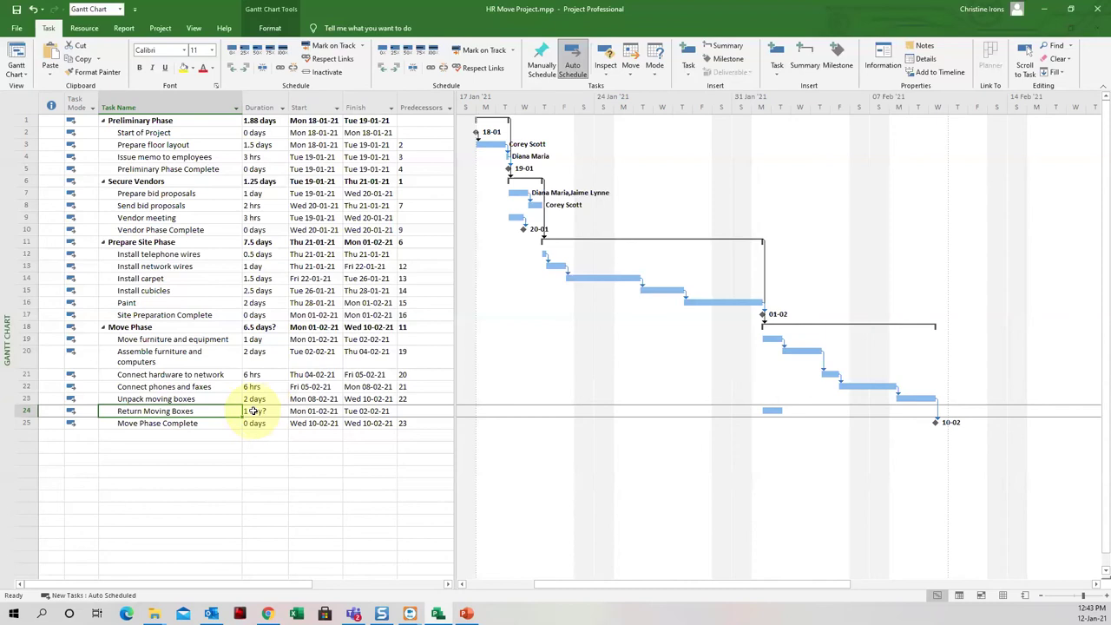
click(252, 411)
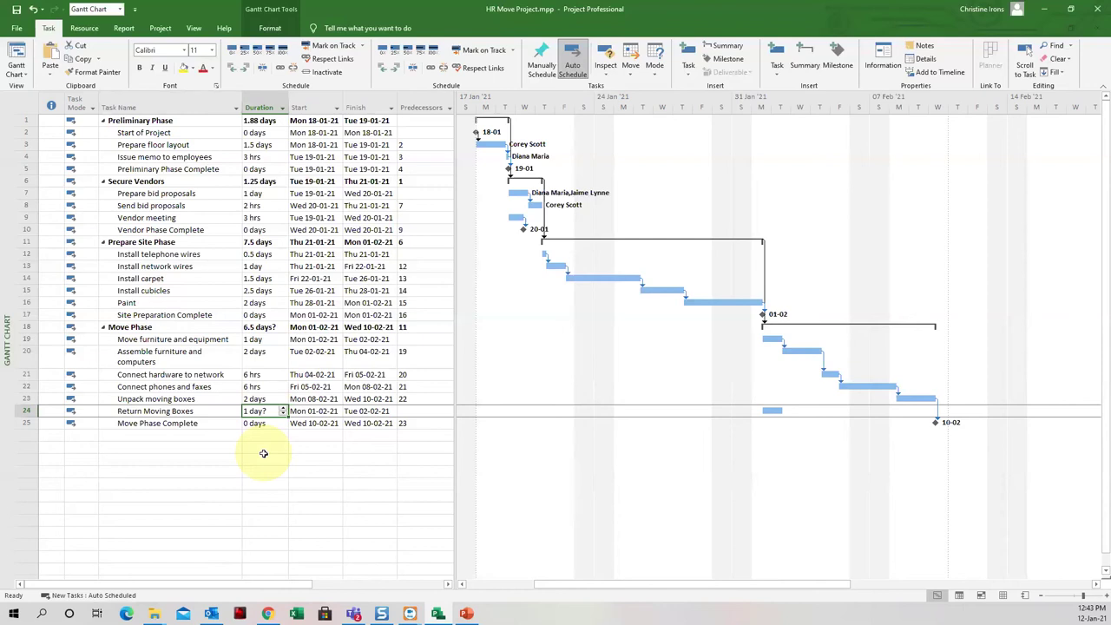
text(.)
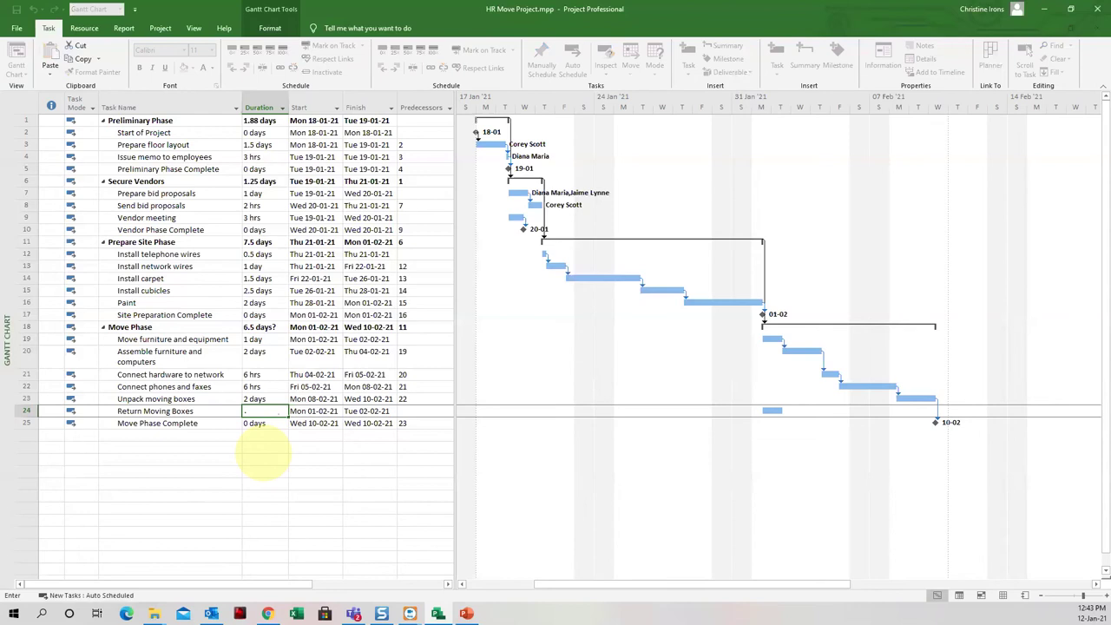
text(5h)
key(Return)
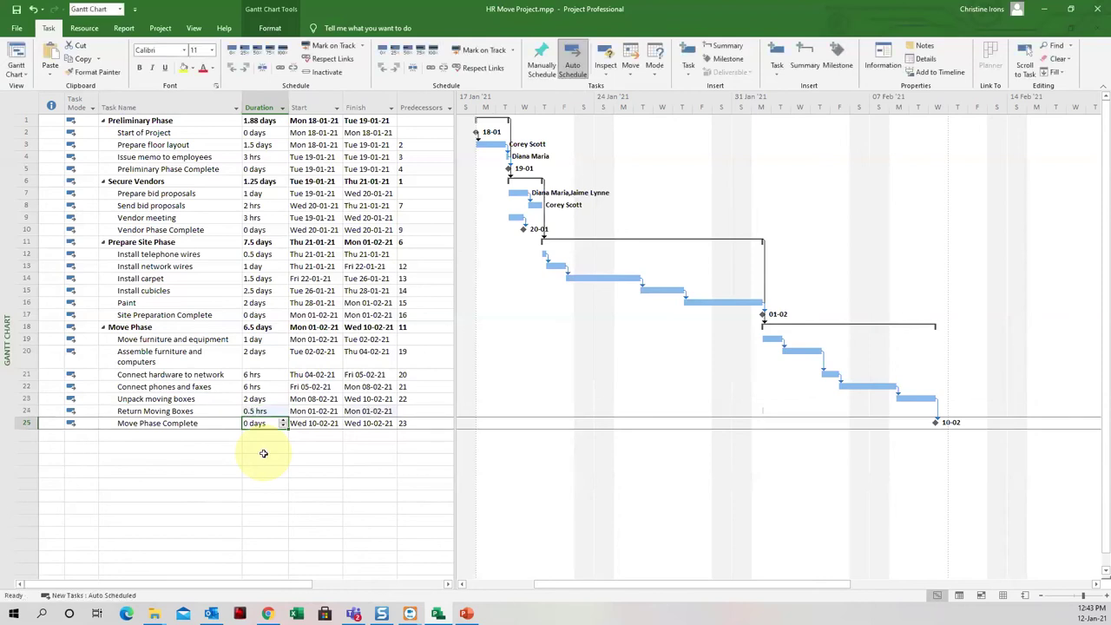
Step: Link Unpack moving boxes to Return Moving Boxes so that Return Moving Boxes follows it as a successor
click(199, 411)
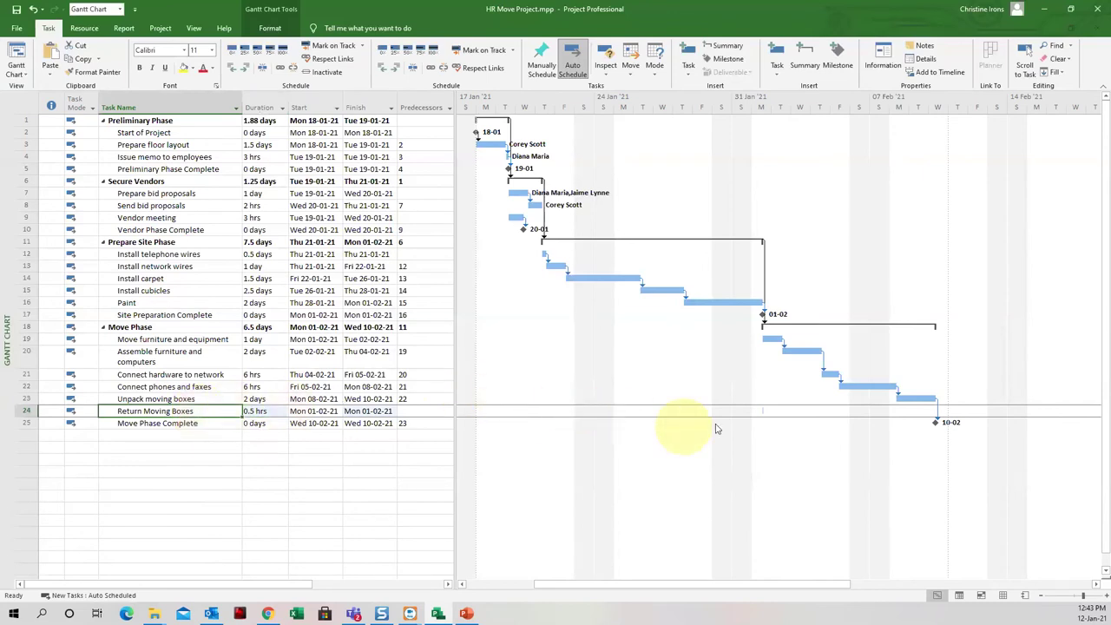
click(907, 397)
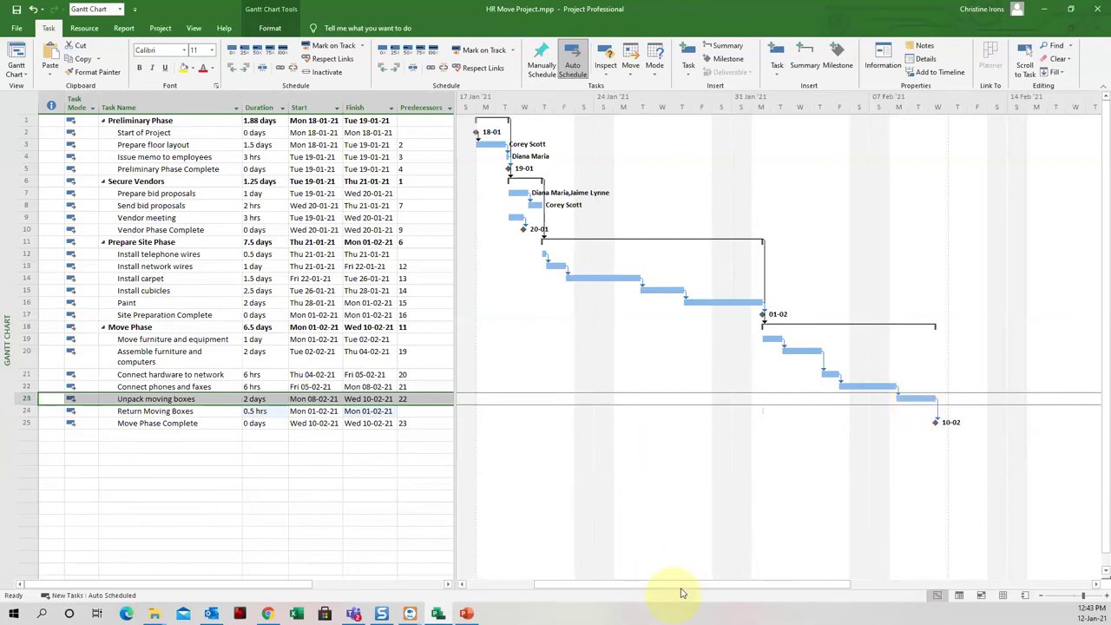
click(706, 583)
drag(705, 583, 727, 590)
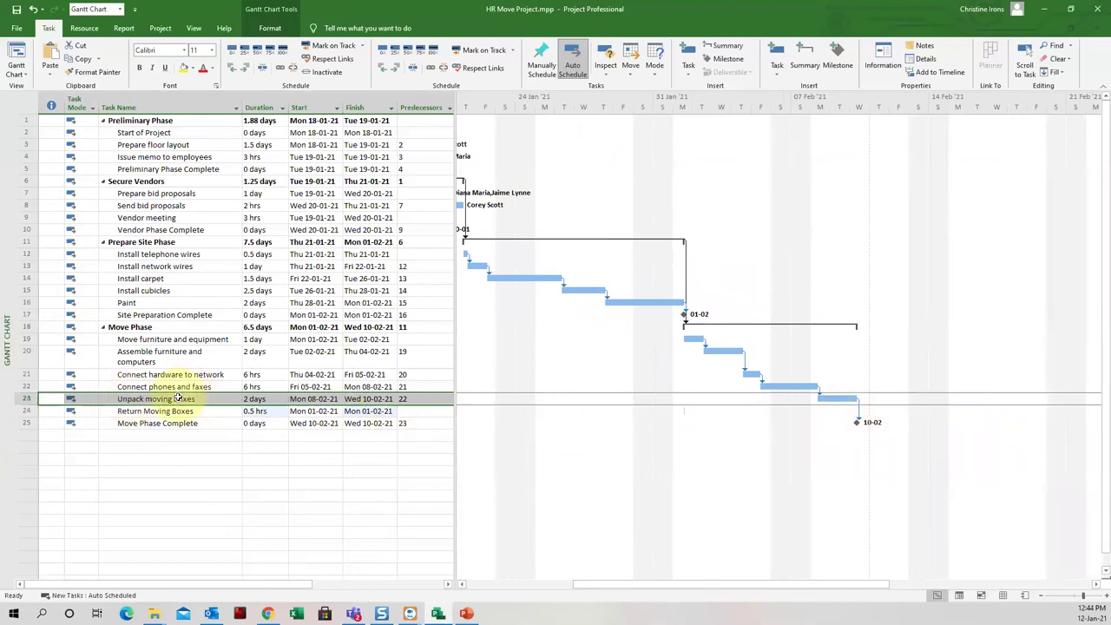
click(163, 412)
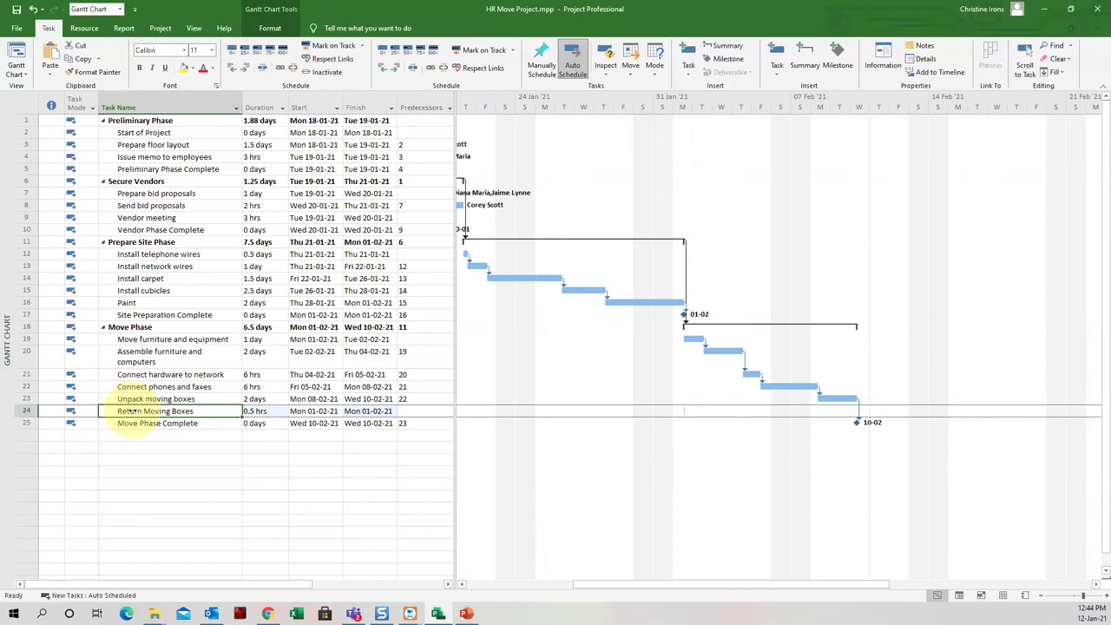
drag(28, 399, 26, 411)
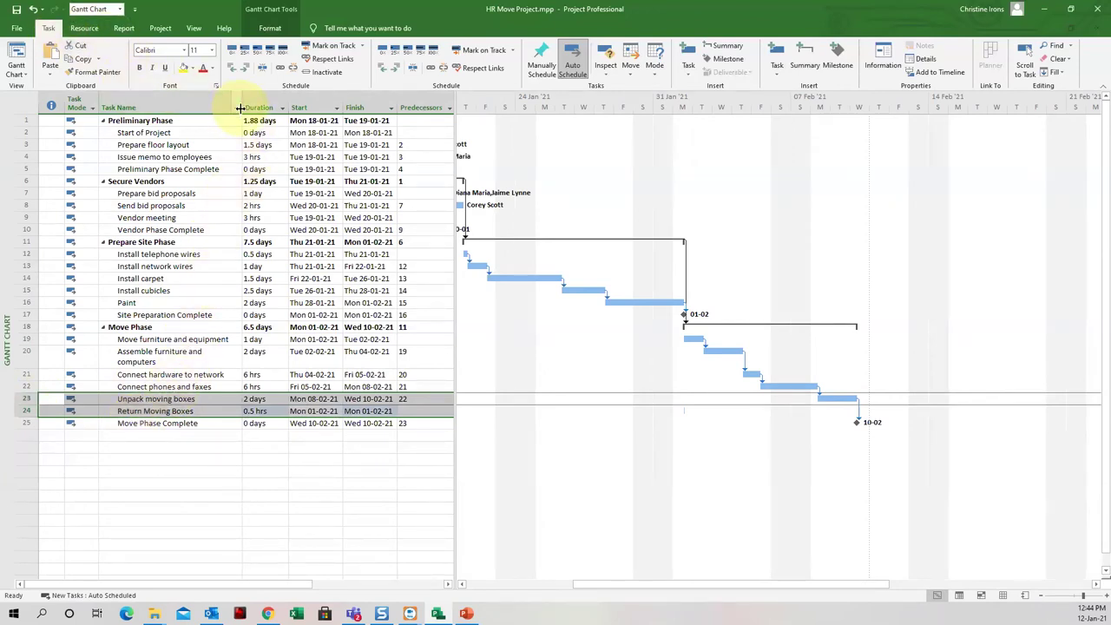
click(280, 70)
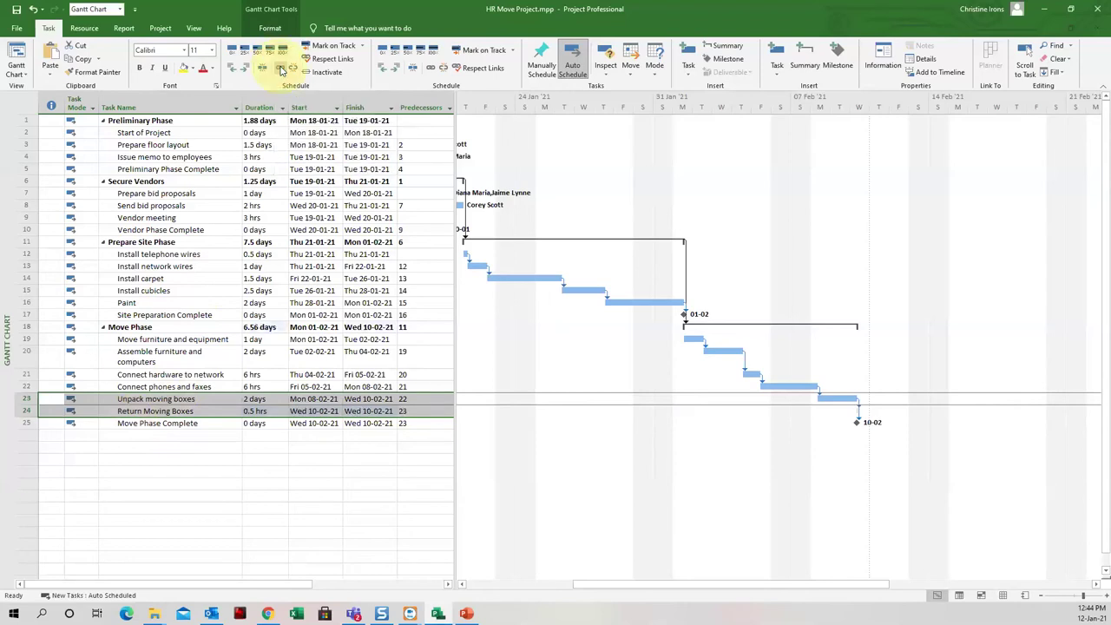
Step: Set the Return Moving Boxes duration to 2 days and link it as a predecessor of Move Phase Complete
click(282, 413)
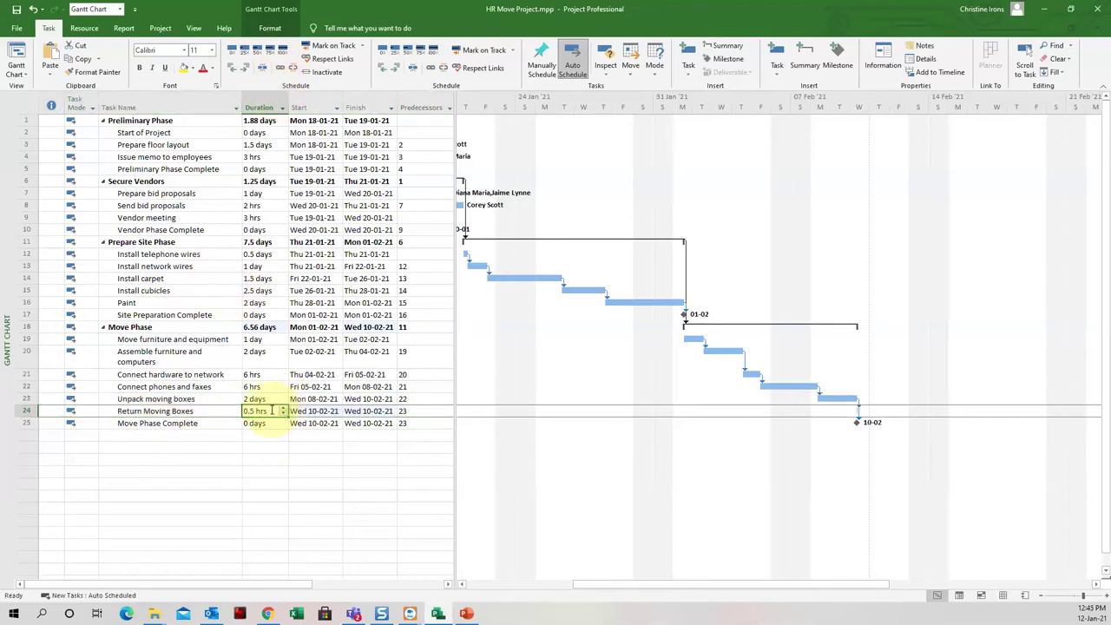
text(2d)
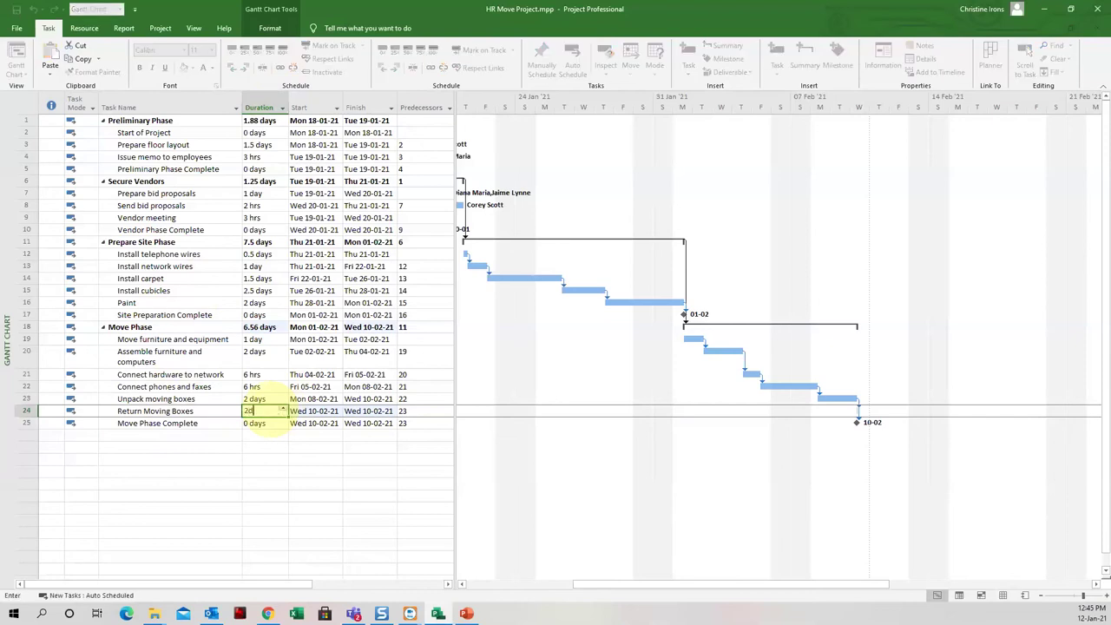
key(Return)
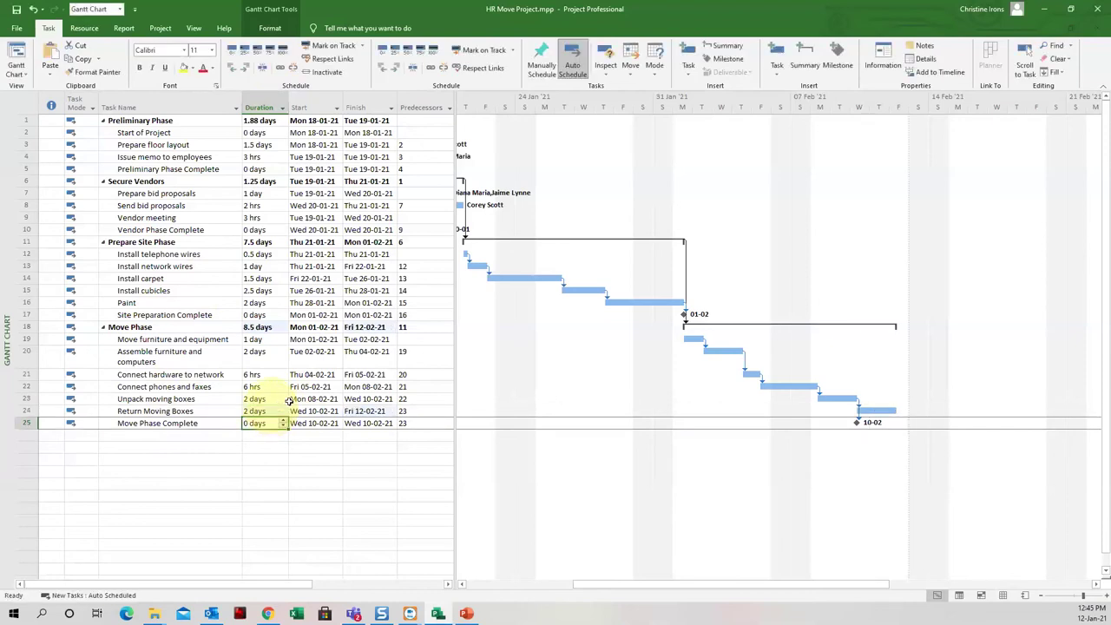
drag(26, 411, 20, 423)
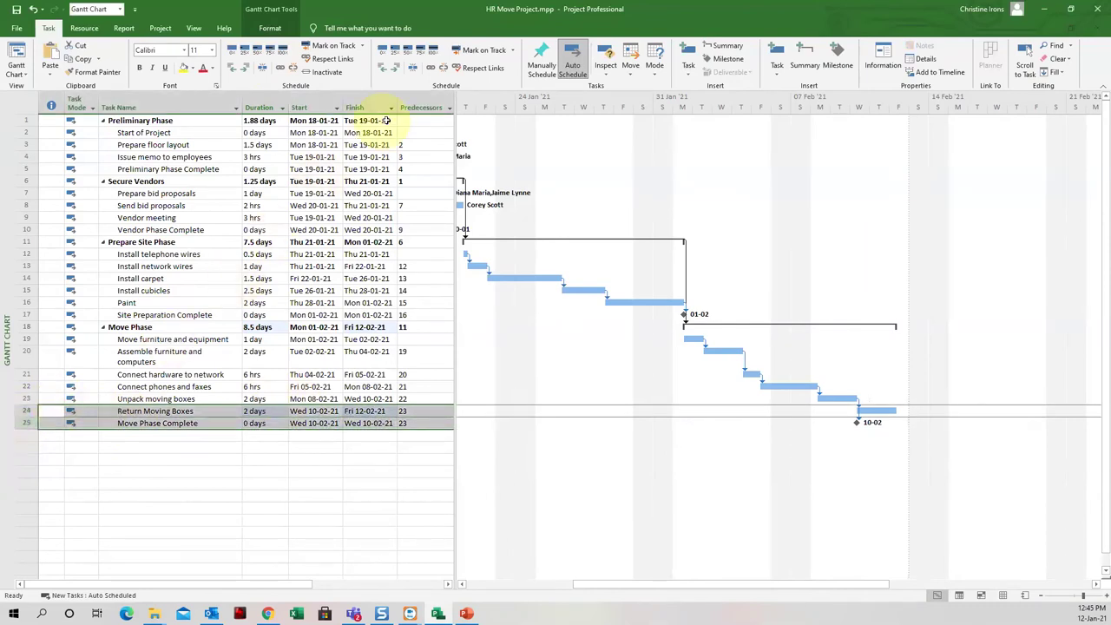
click(415, 67)
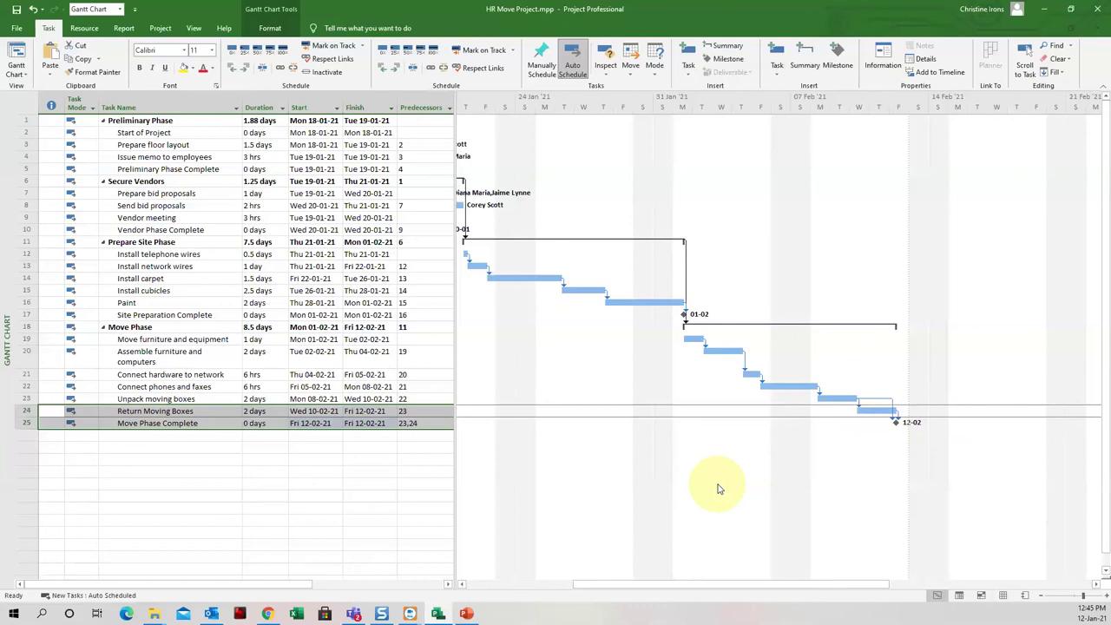
Step: Set the duration of the Unpack moving boxes task to 5 days
click(186, 412)
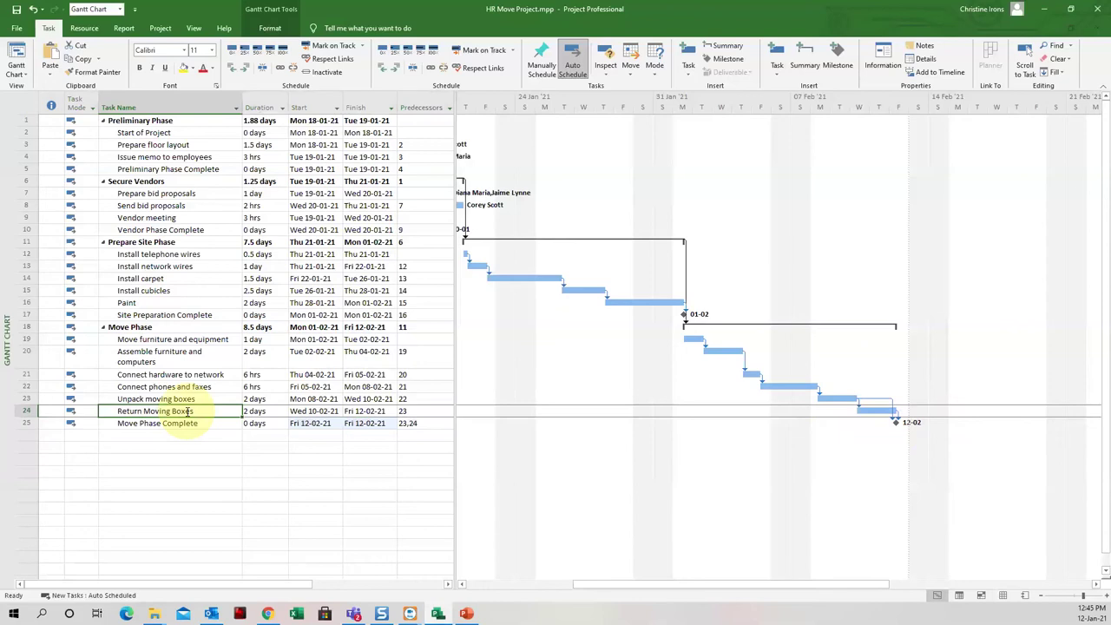
click(205, 399)
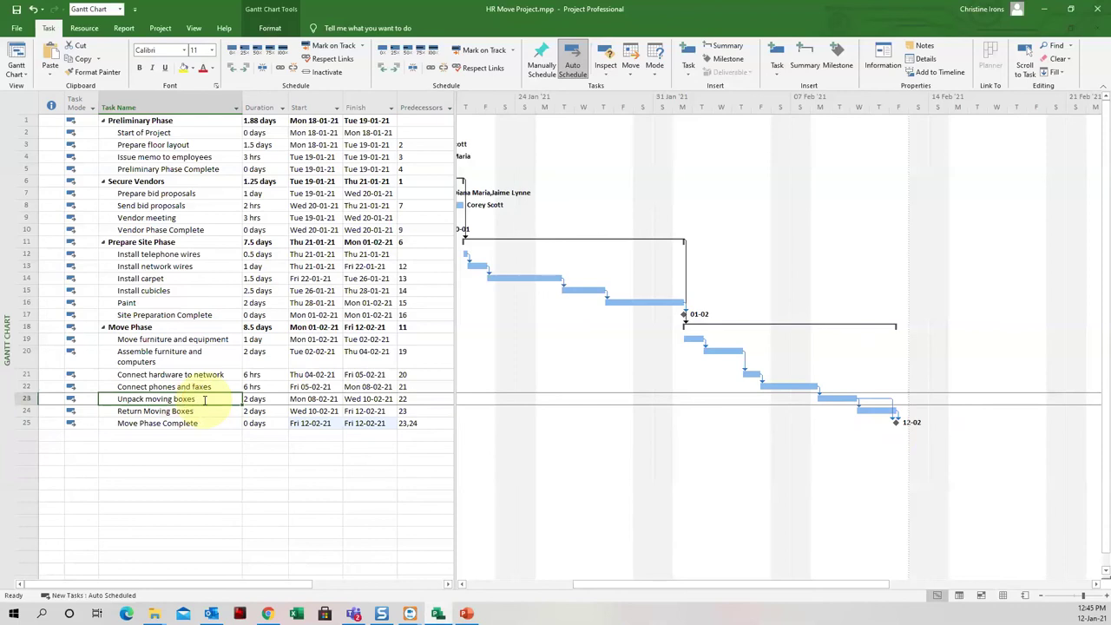
click(256, 399)
text(5d)
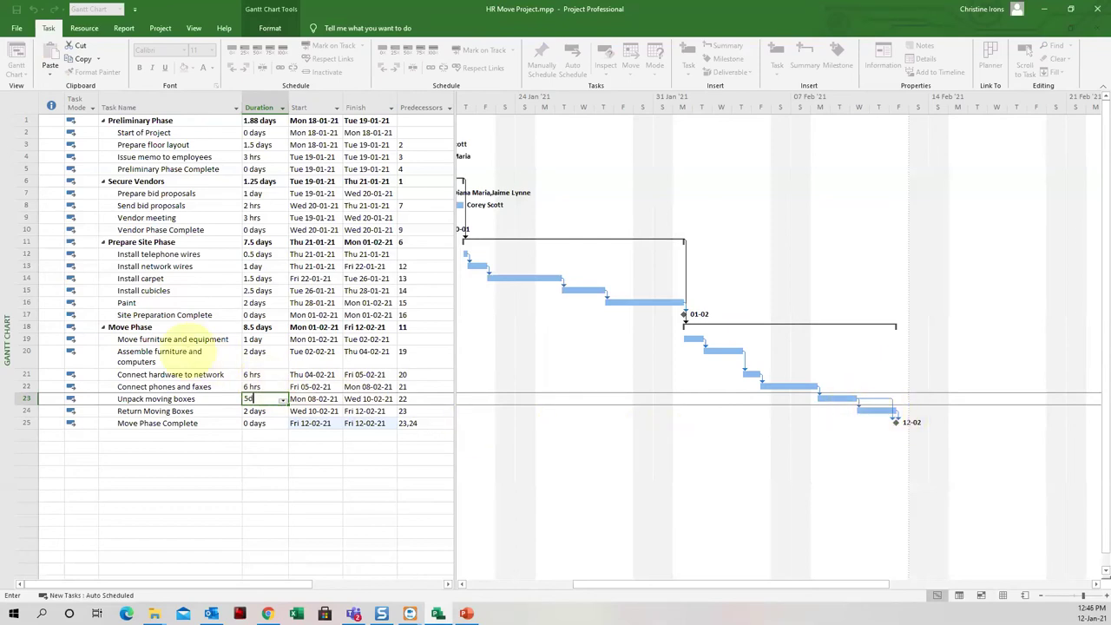
key(Return)
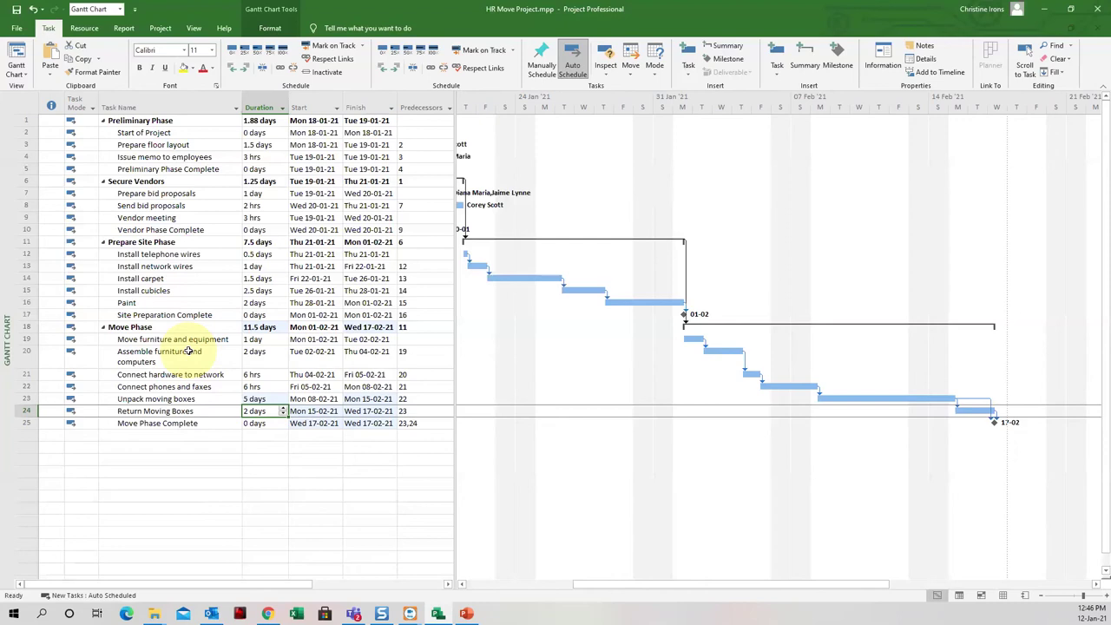
Step: Choose Auto Scheduled as the scheduling mode for new tasks
click(105, 598)
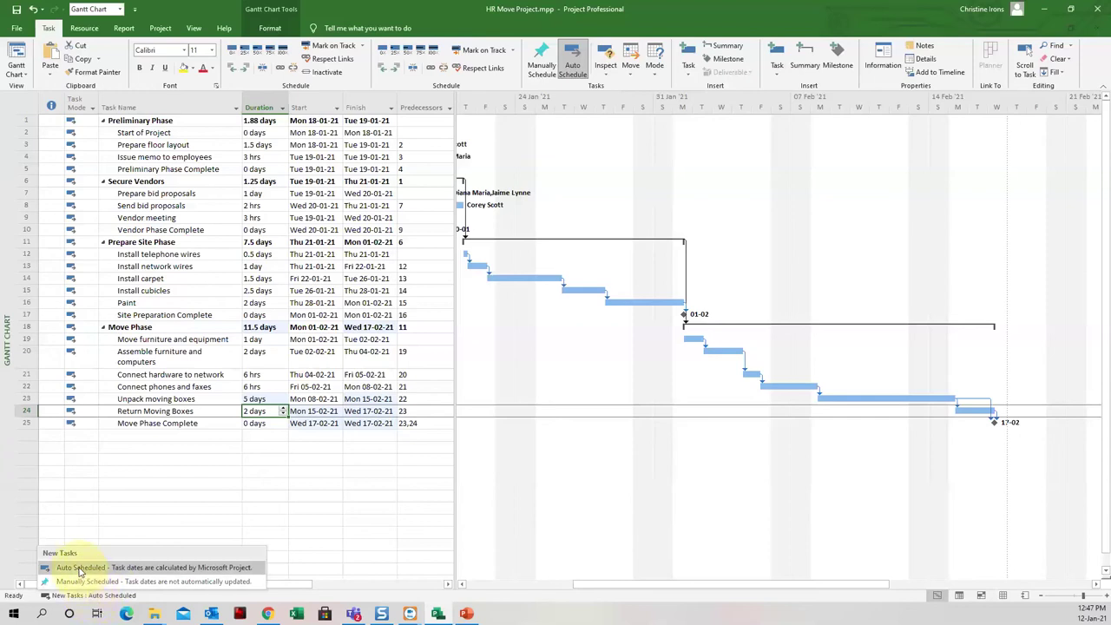
click(80, 568)
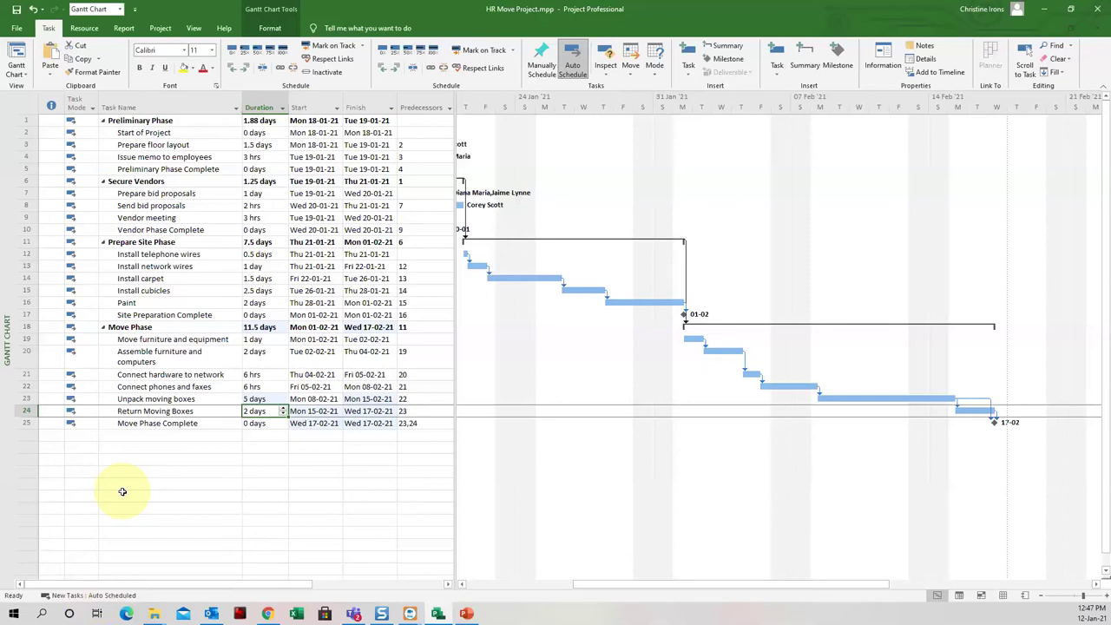
Step: View the Mark on Track and Update Tasks options for the Issue memo to employees task without applying any
click(153, 145)
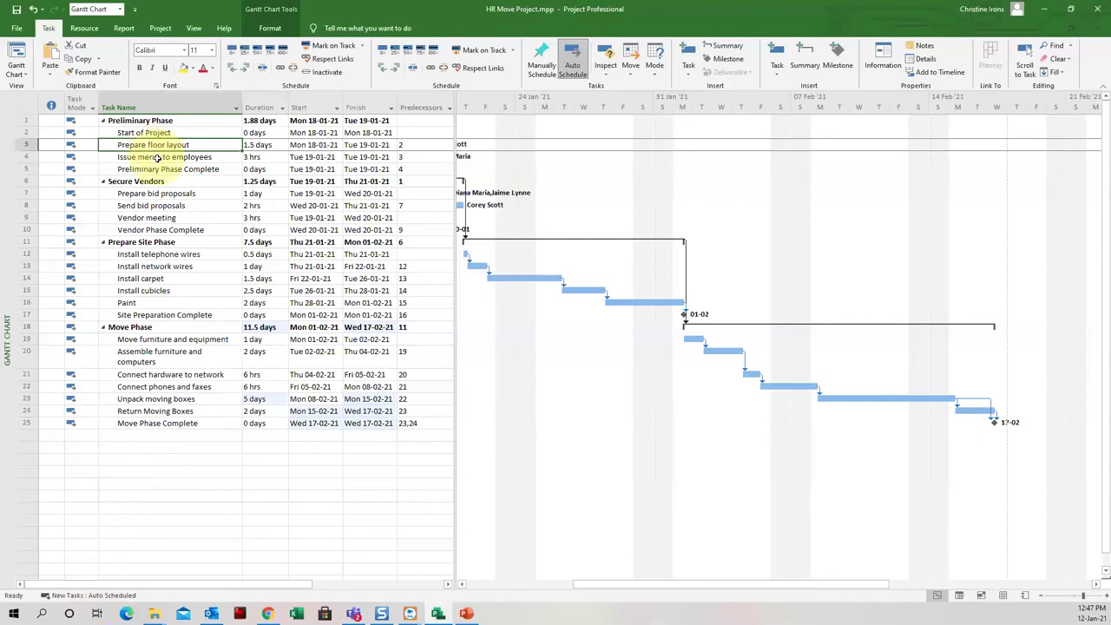
click(158, 157)
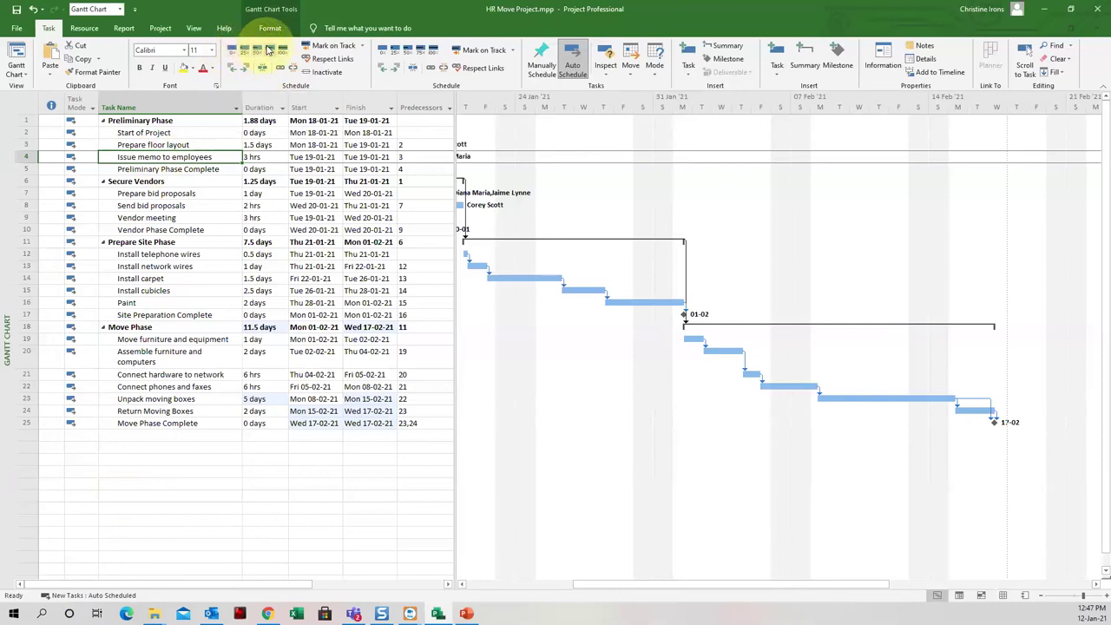
click(361, 46)
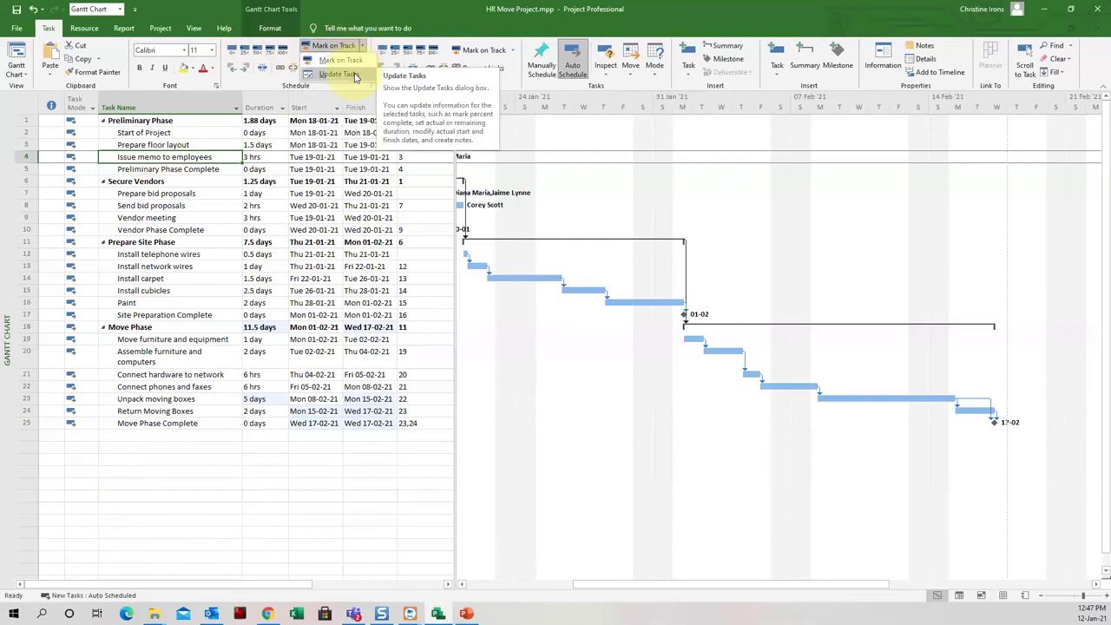
click(295, 217)
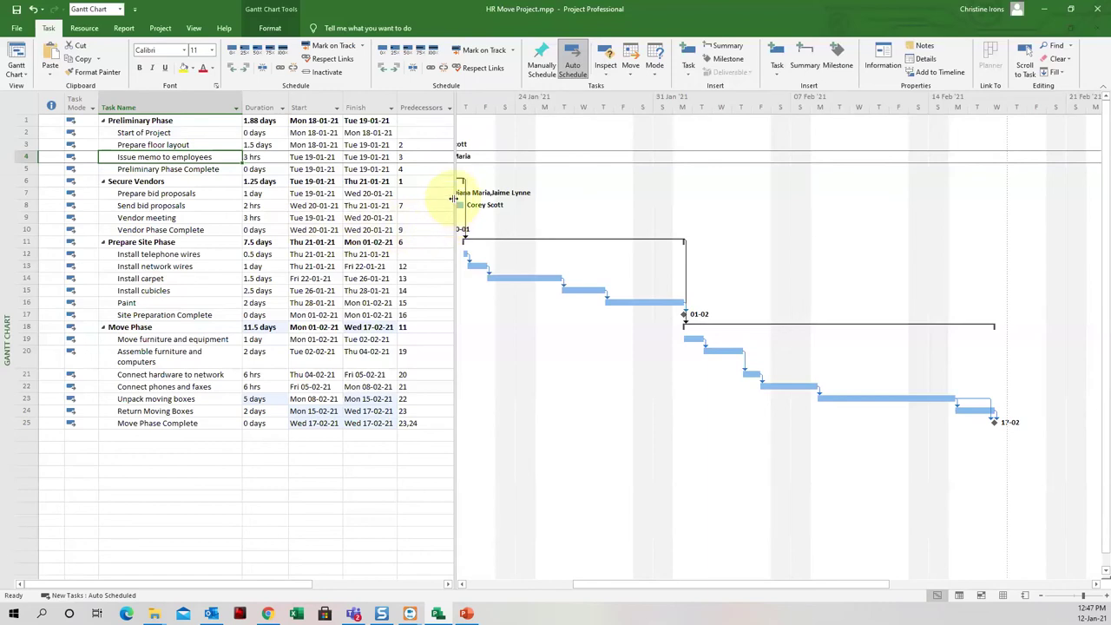
Step: Widen the task table to show Resource Names and assign Return Moving Boxes the same resource as Prepare floor layout
drag(453, 190, 560, 191)
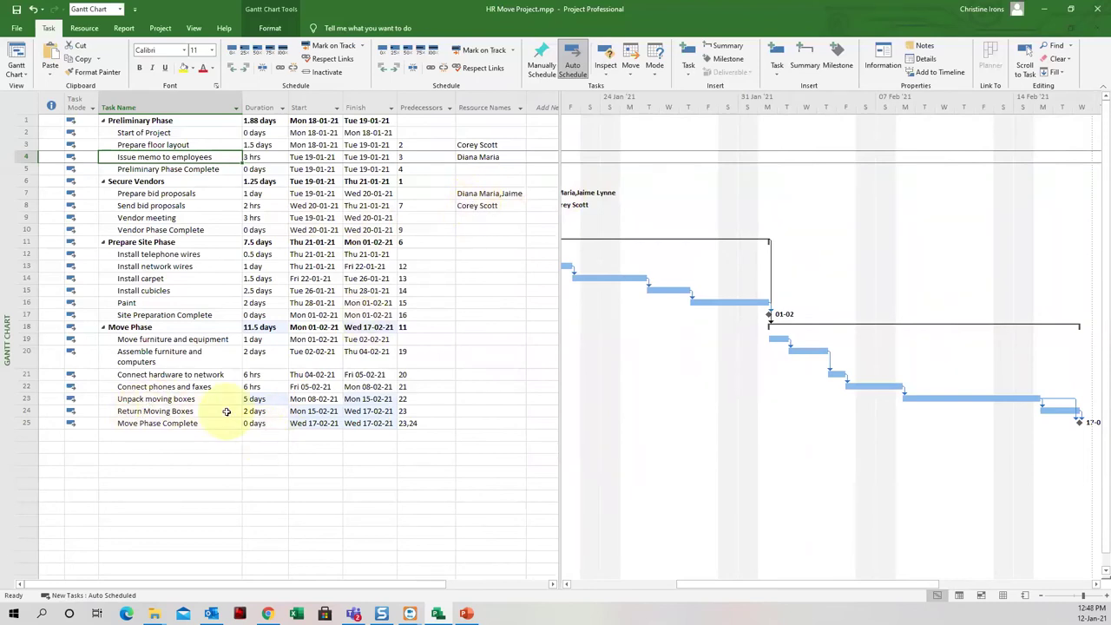
click(471, 412)
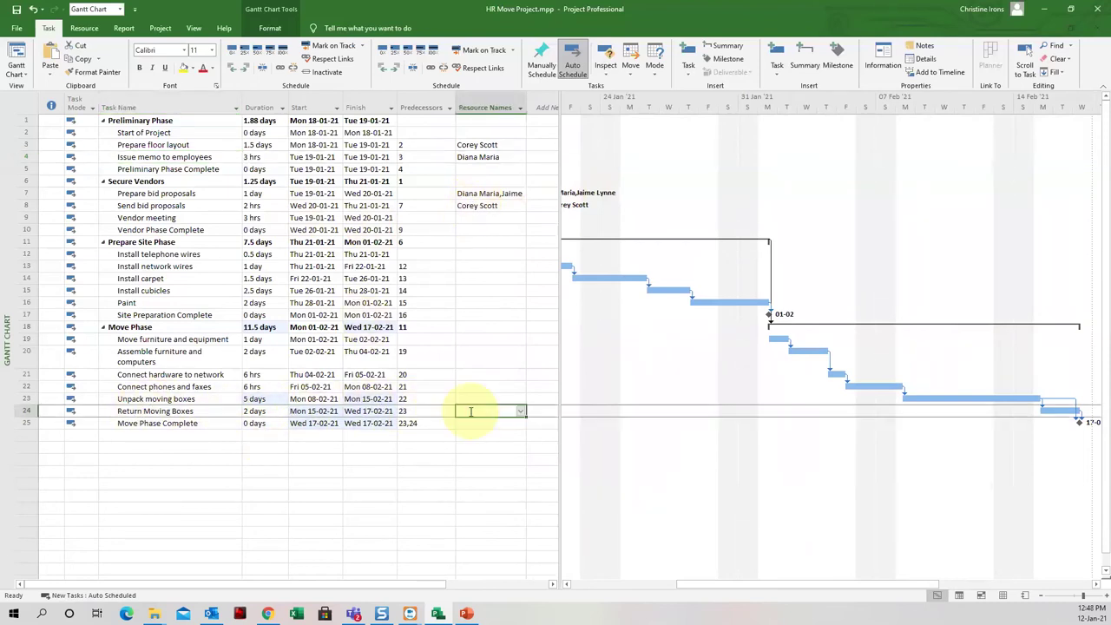
click(521, 412)
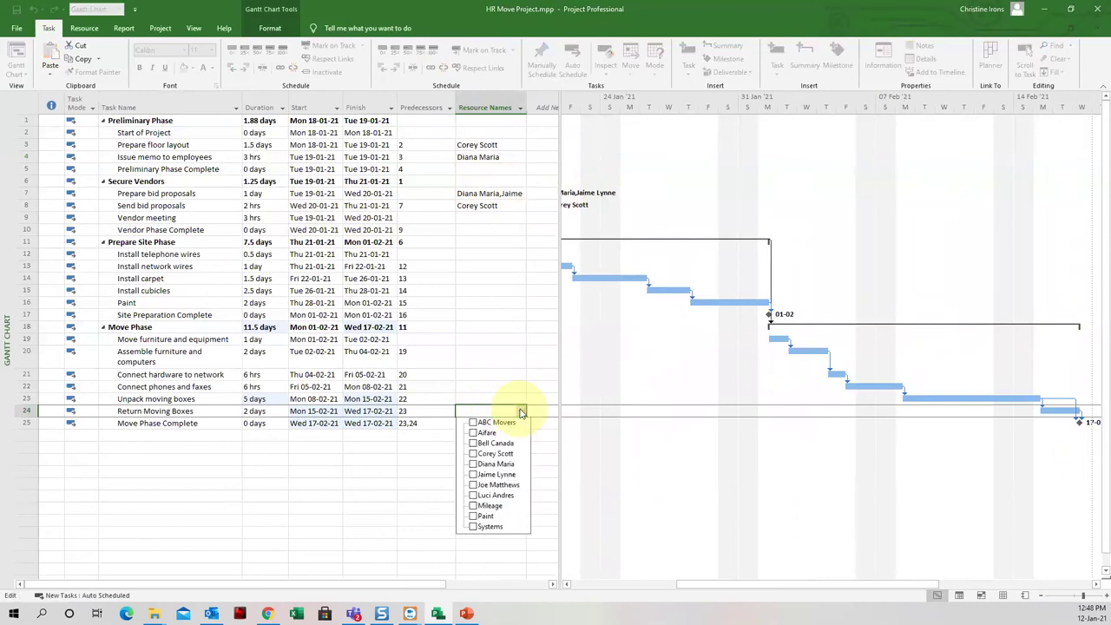
click(473, 454)
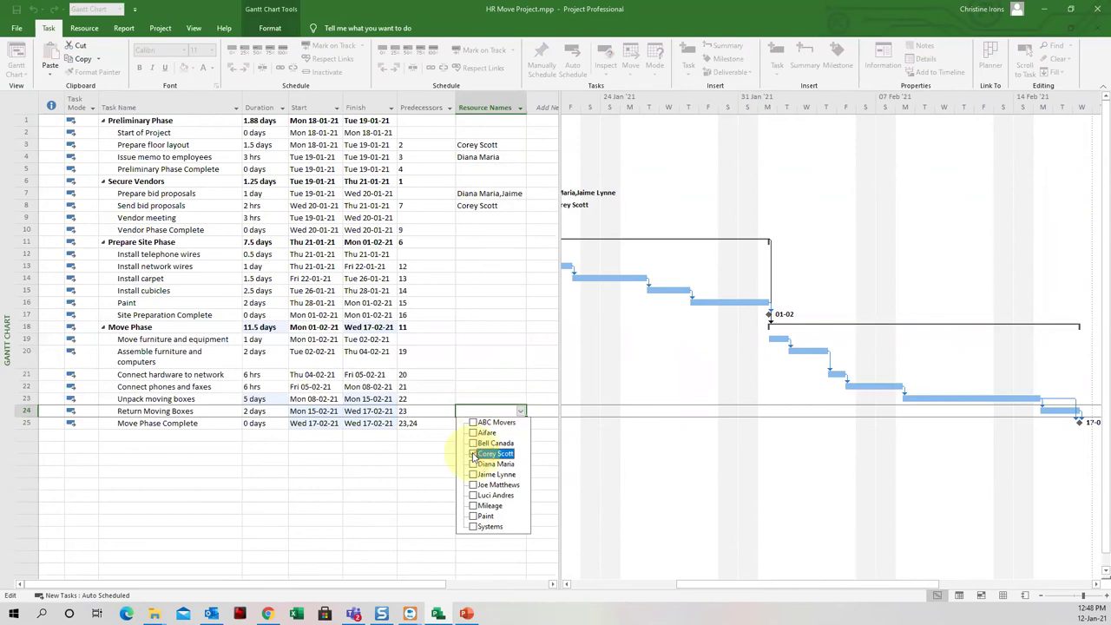
click(407, 444)
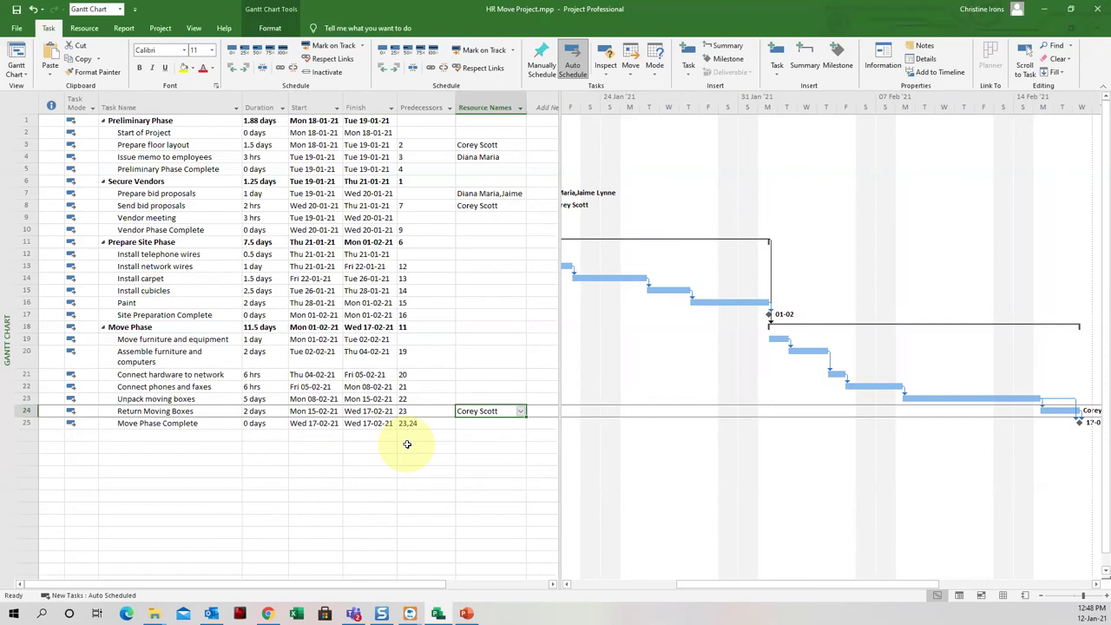
click(519, 411)
click(520, 411)
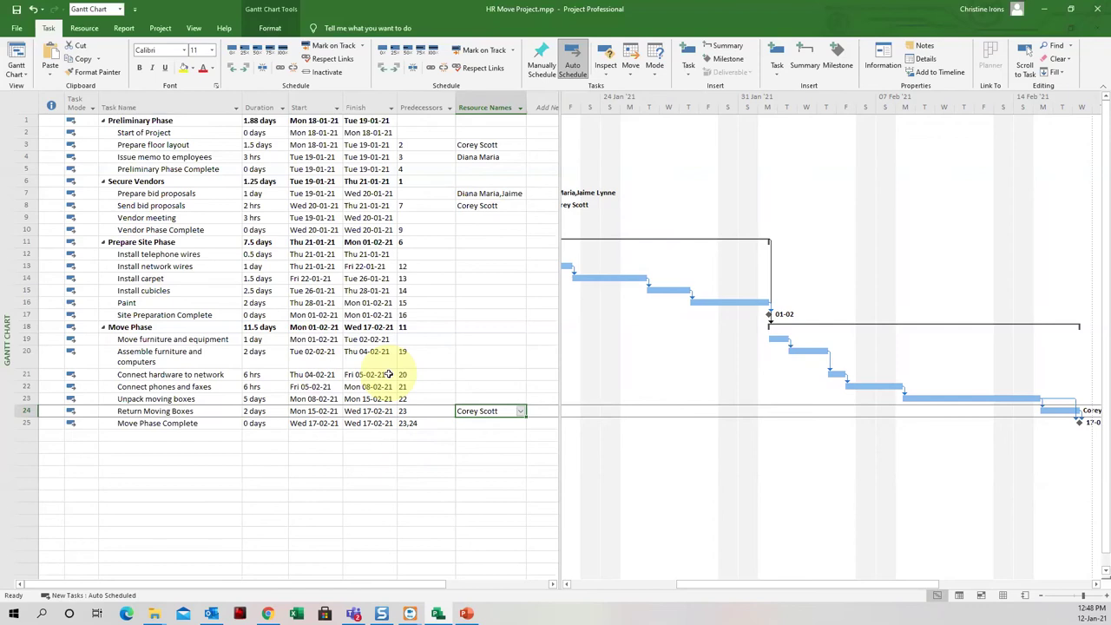
Step: Open the Resource Overview report for the HR Move project
click(282, 209)
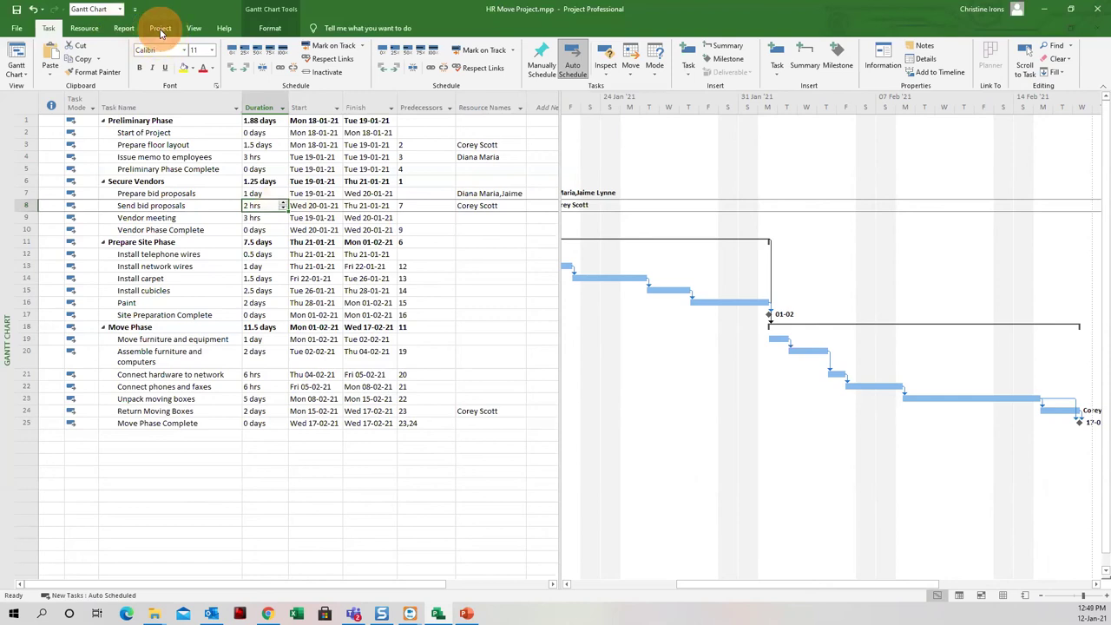
click(159, 29)
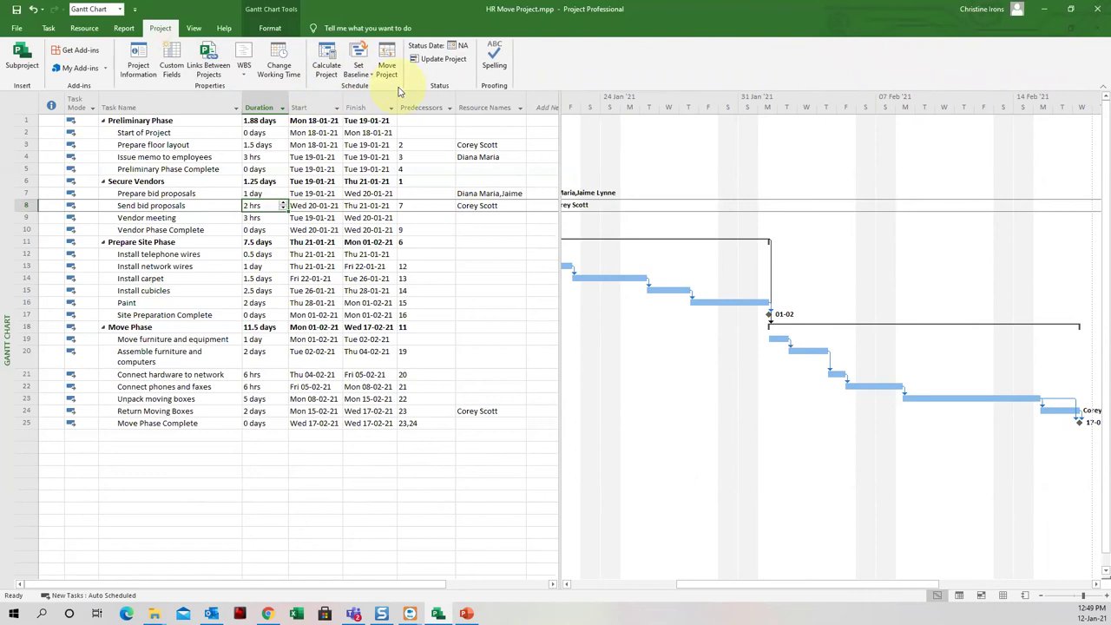
click(124, 29)
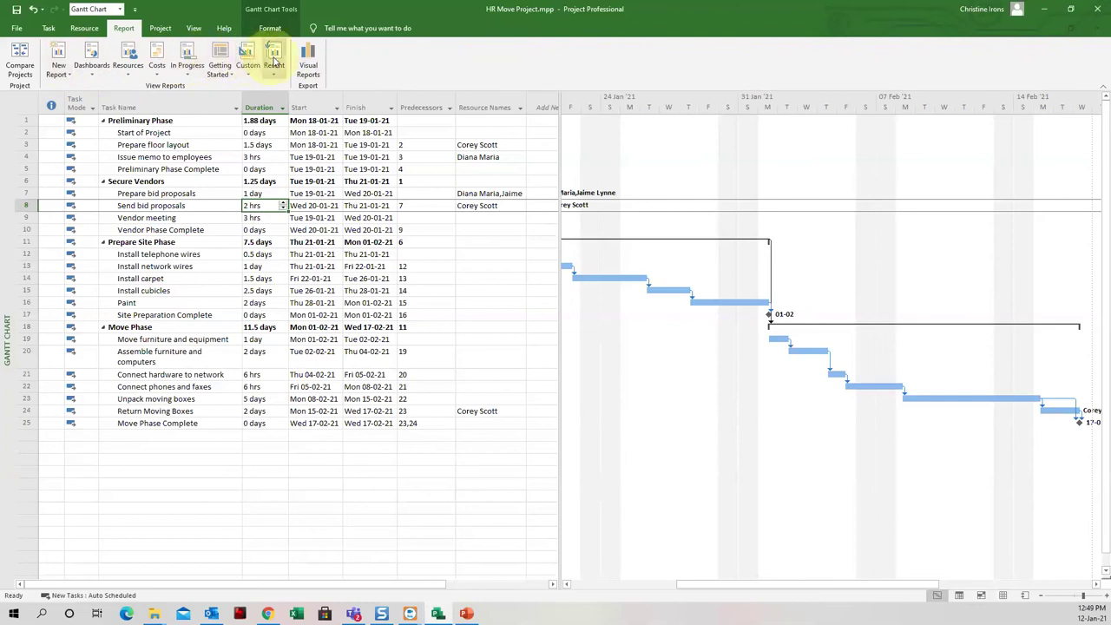
click(125, 72)
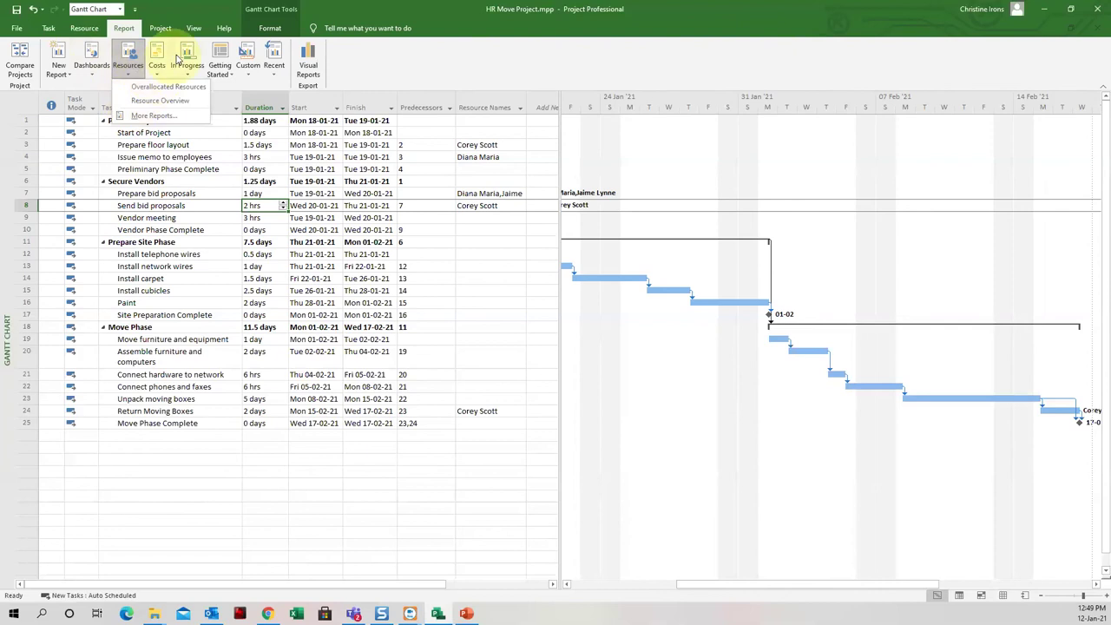
click(157, 102)
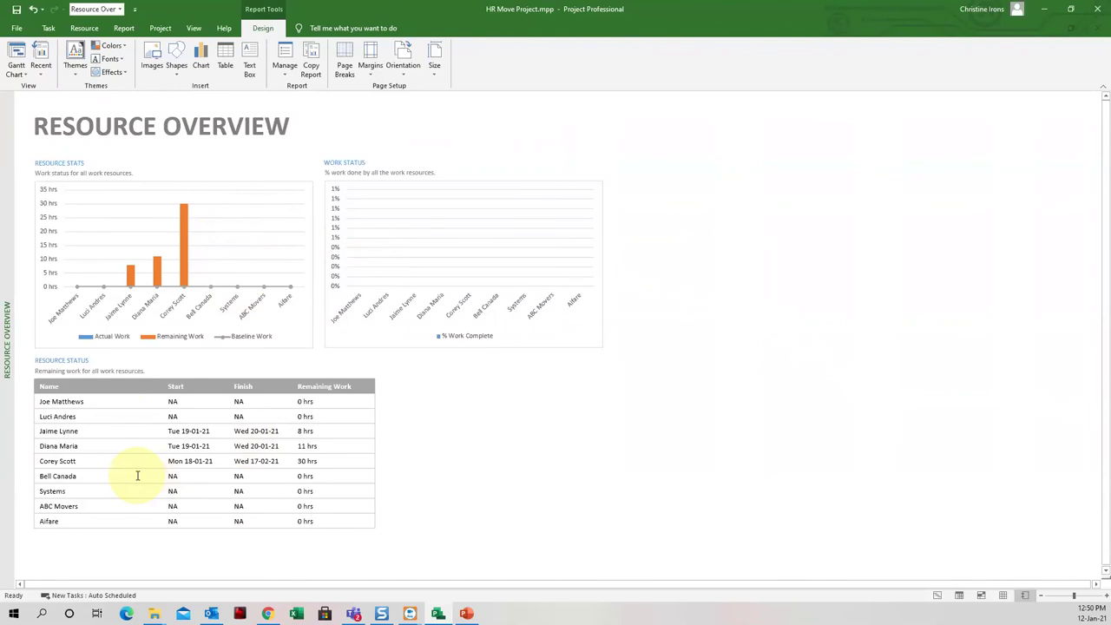
Step: Inspect the fields behind the report's Resource Stats and Work Status charts
click(227, 188)
click(355, 188)
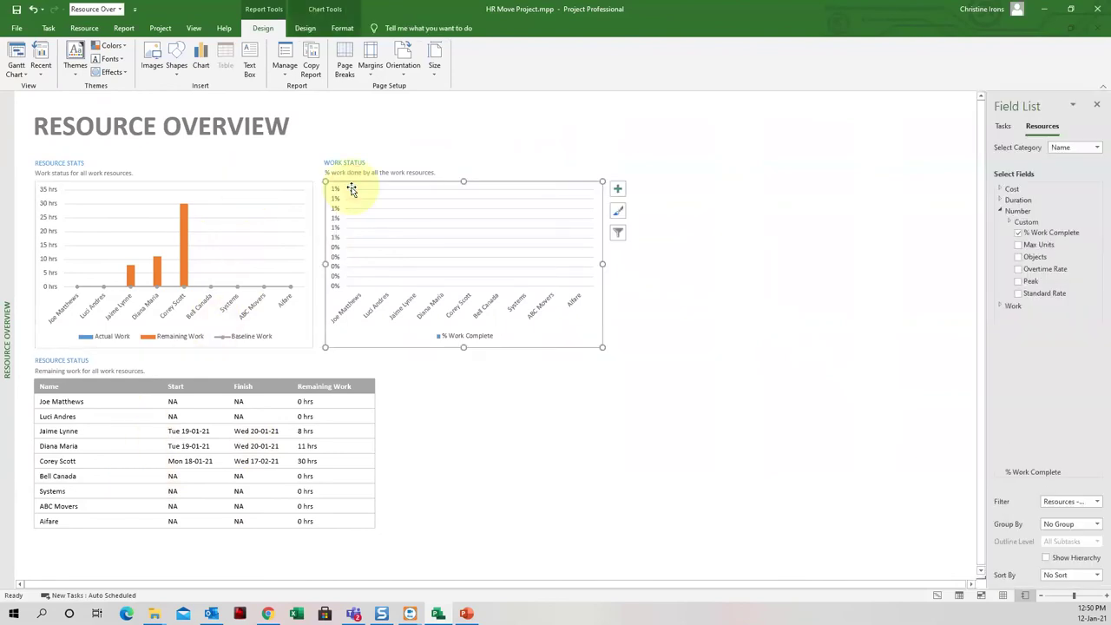
click(223, 206)
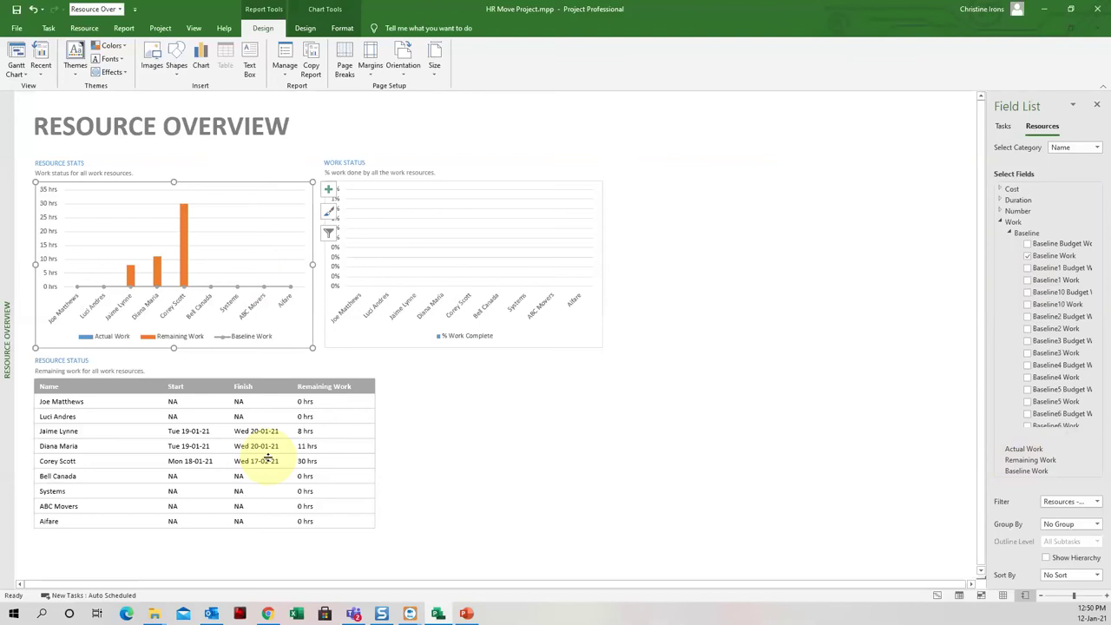
Step: Generate the Resource Work Availability visual report in Excel with usage data by Weeks, and maximize its workbook window
click(124, 27)
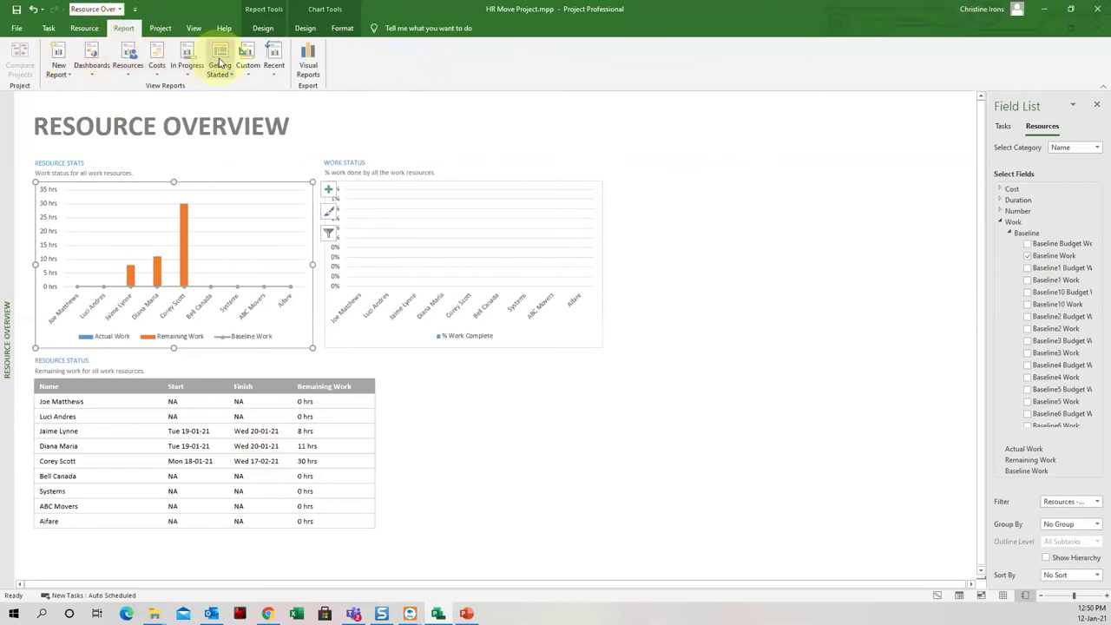
click(308, 71)
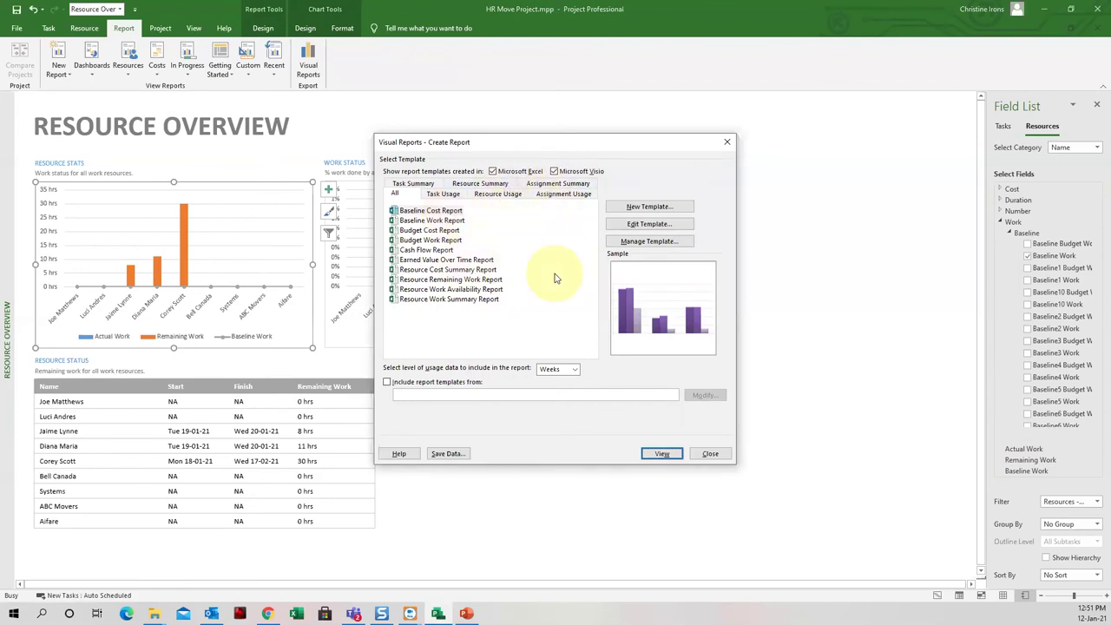
click(450, 293)
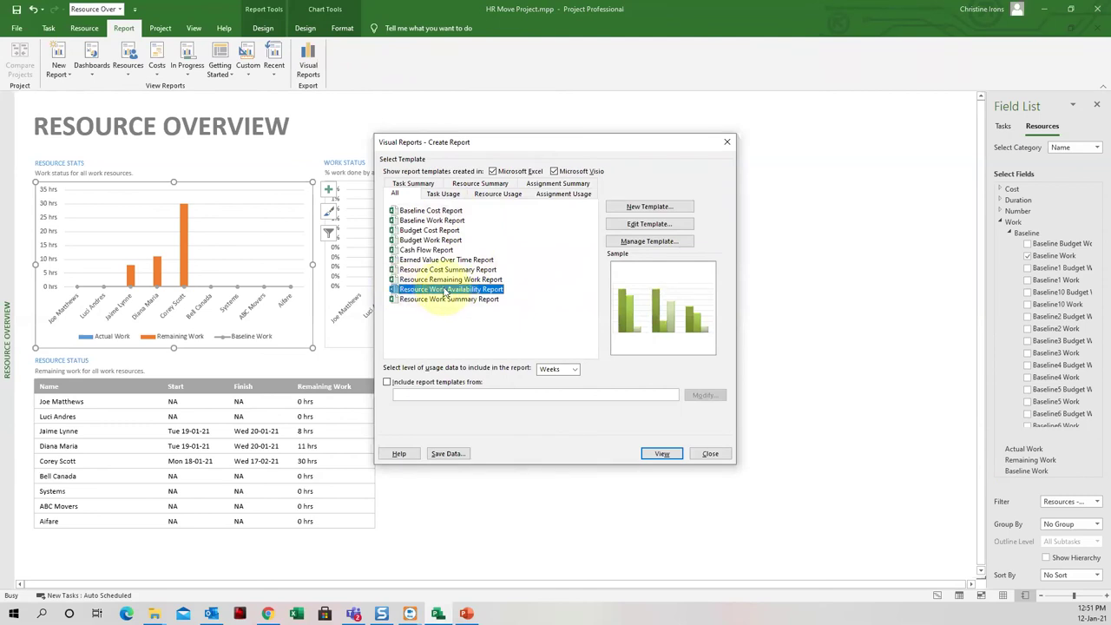
click(558, 372)
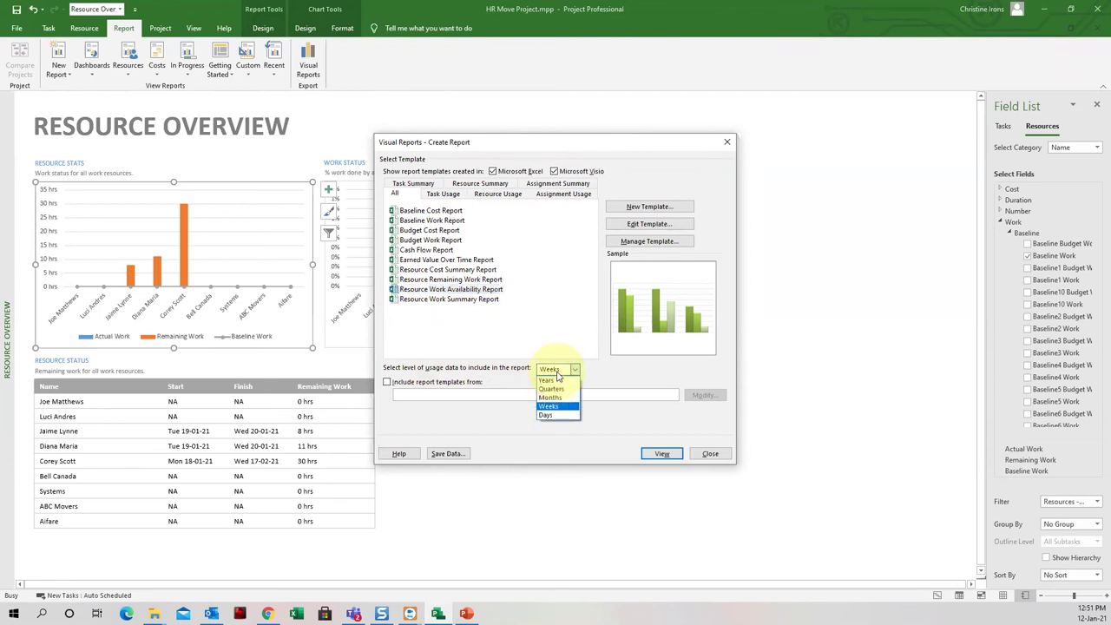
click(558, 372)
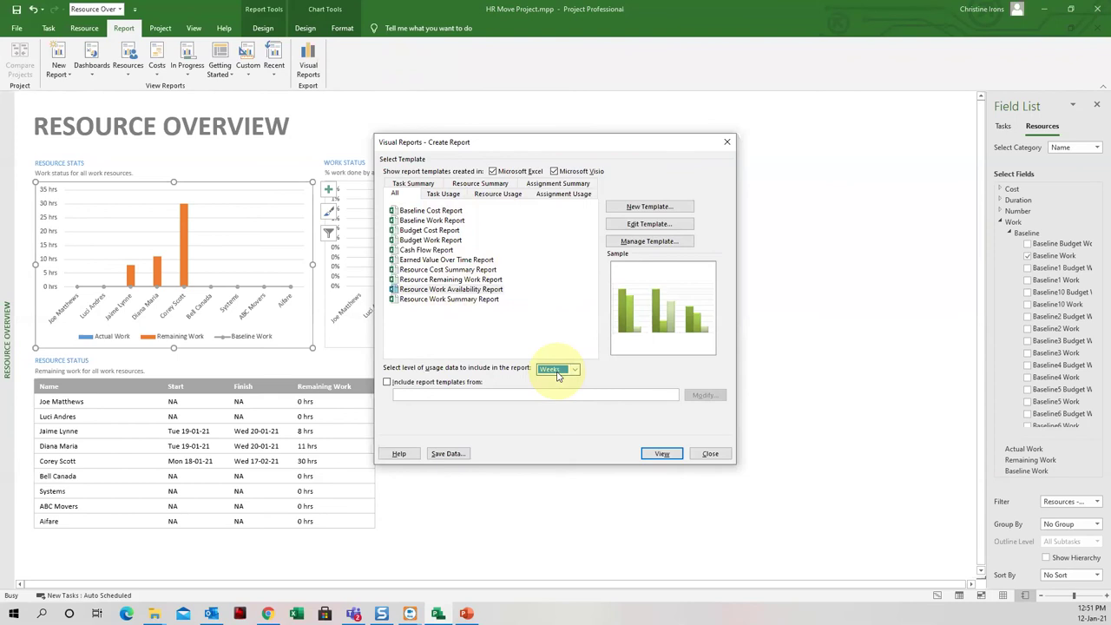
click(659, 454)
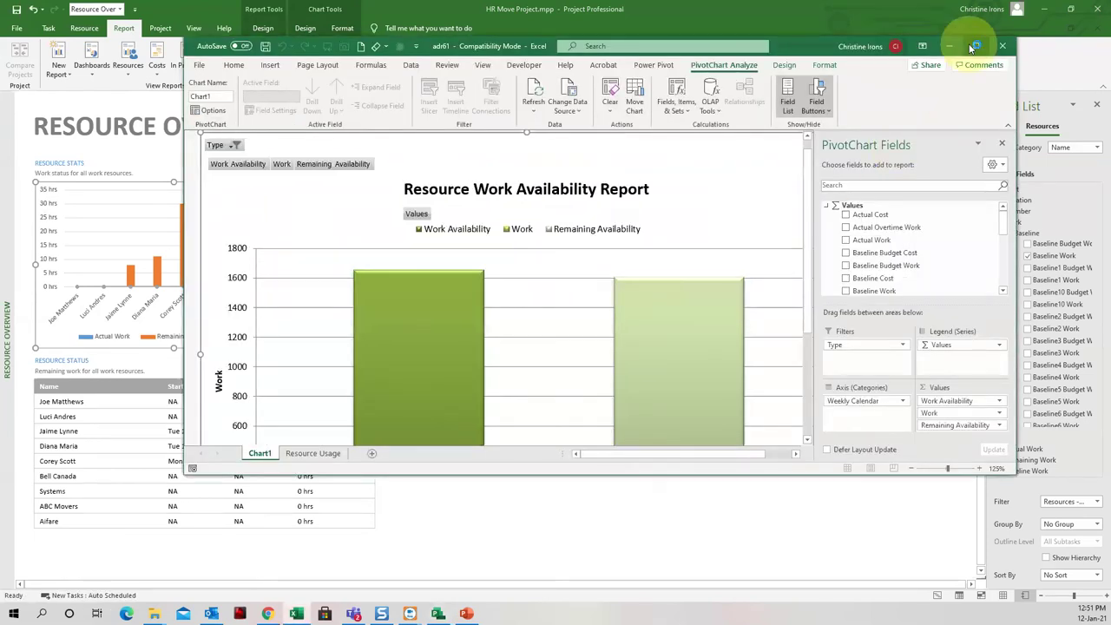
click(975, 46)
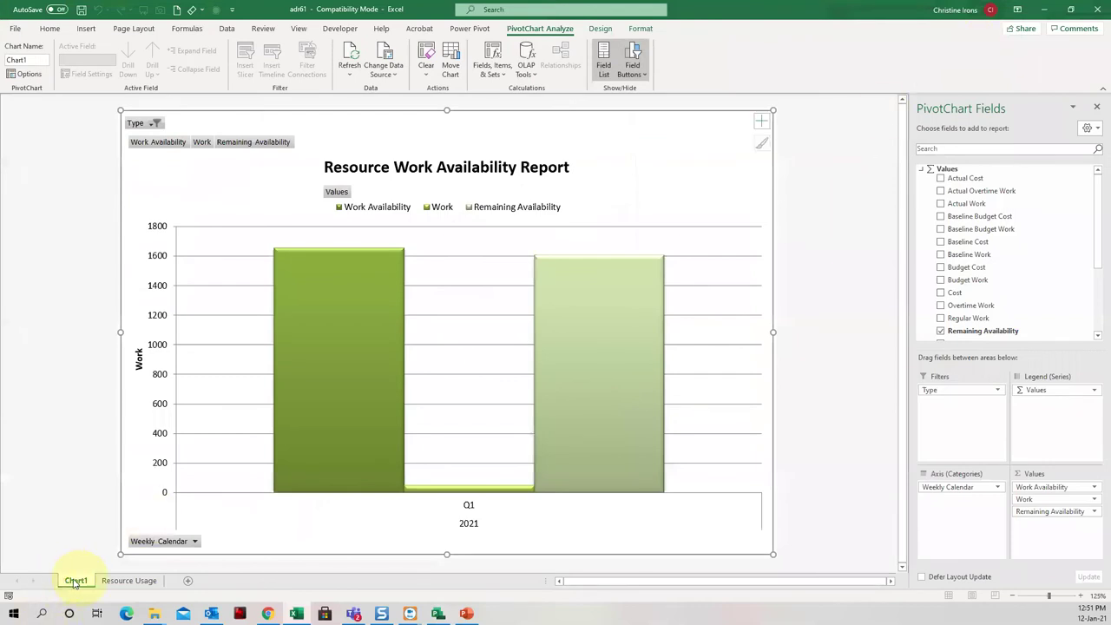
Step: Look over the pivot chart's design and format options, minimize Excel, and close the Visual Reports dialog in Project
mouse_move(617, 356)
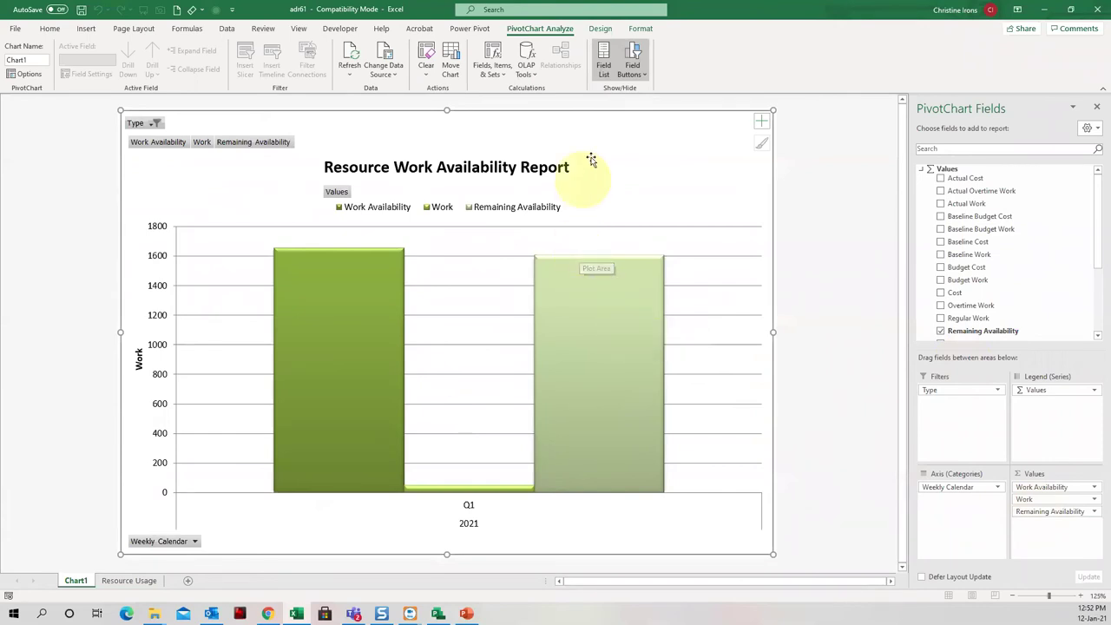
click(601, 28)
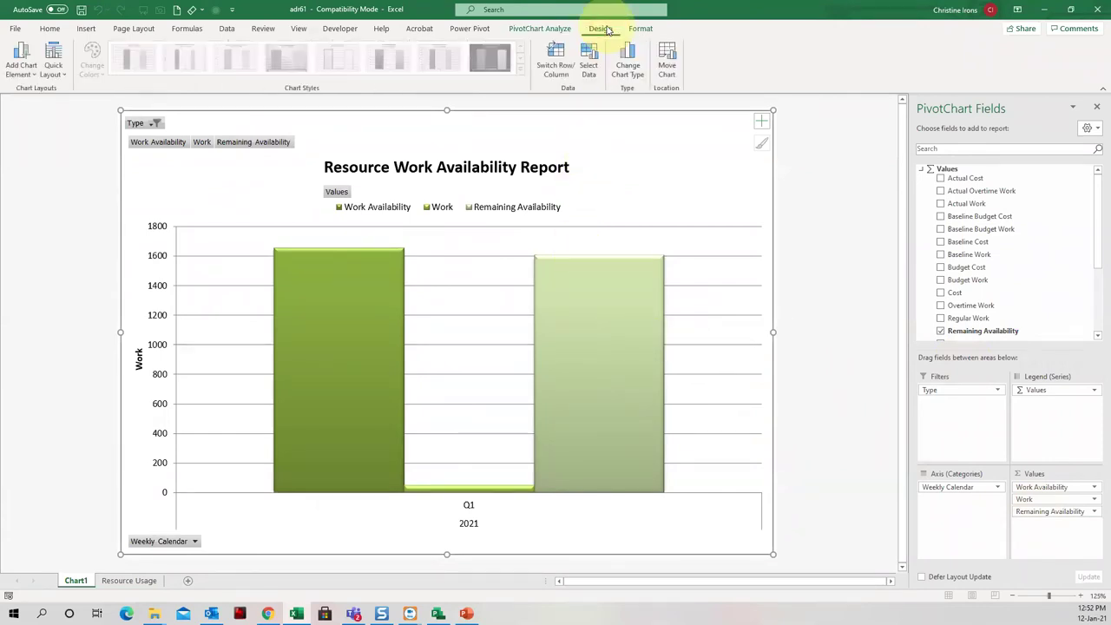
click(641, 29)
click(600, 29)
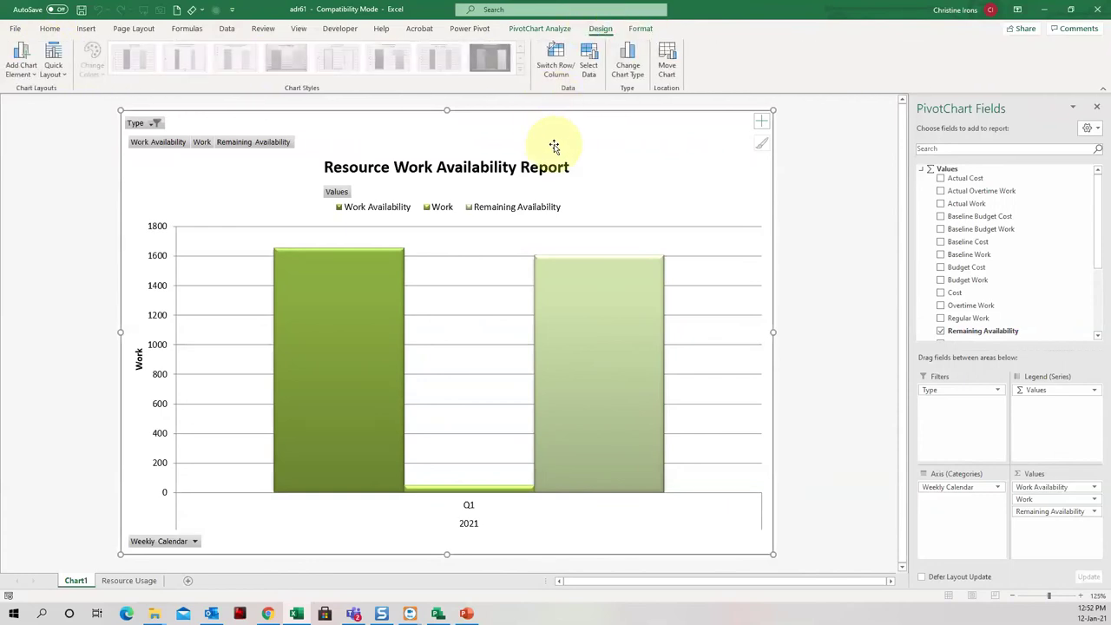
click(1044, 9)
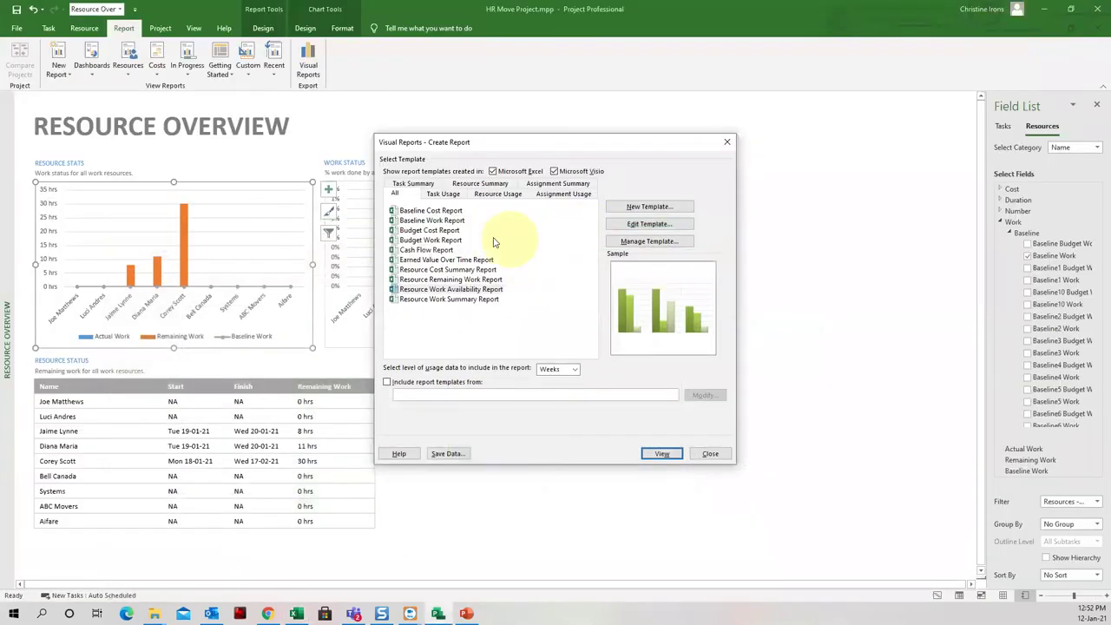
click(712, 453)
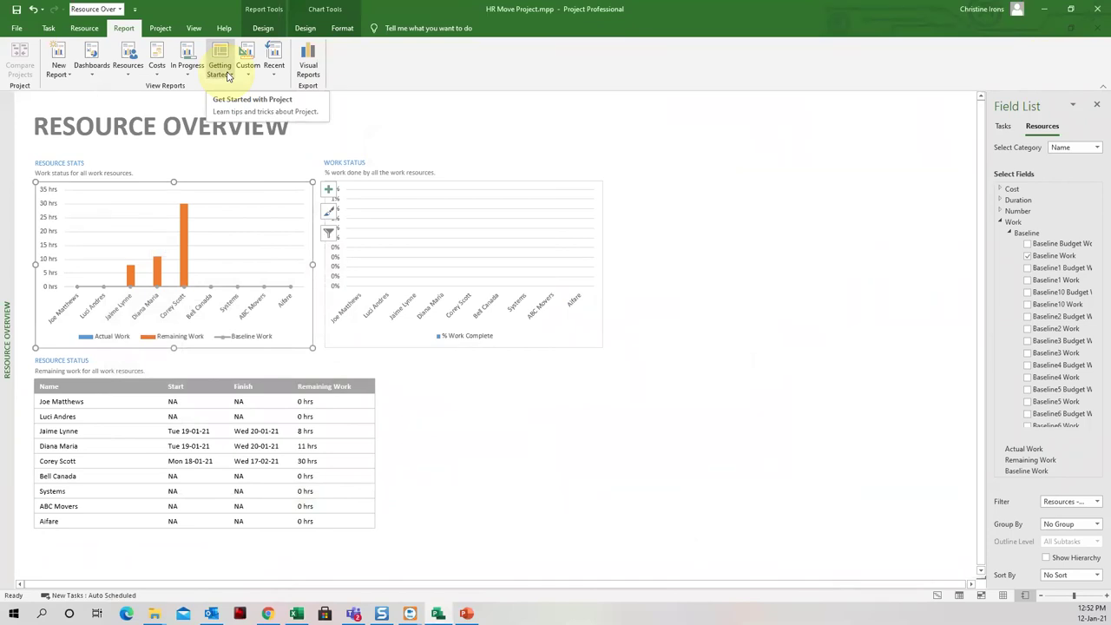
Step: Return from the Resource Overview report to the Gantt Chart view
click(93, 32)
click(49, 30)
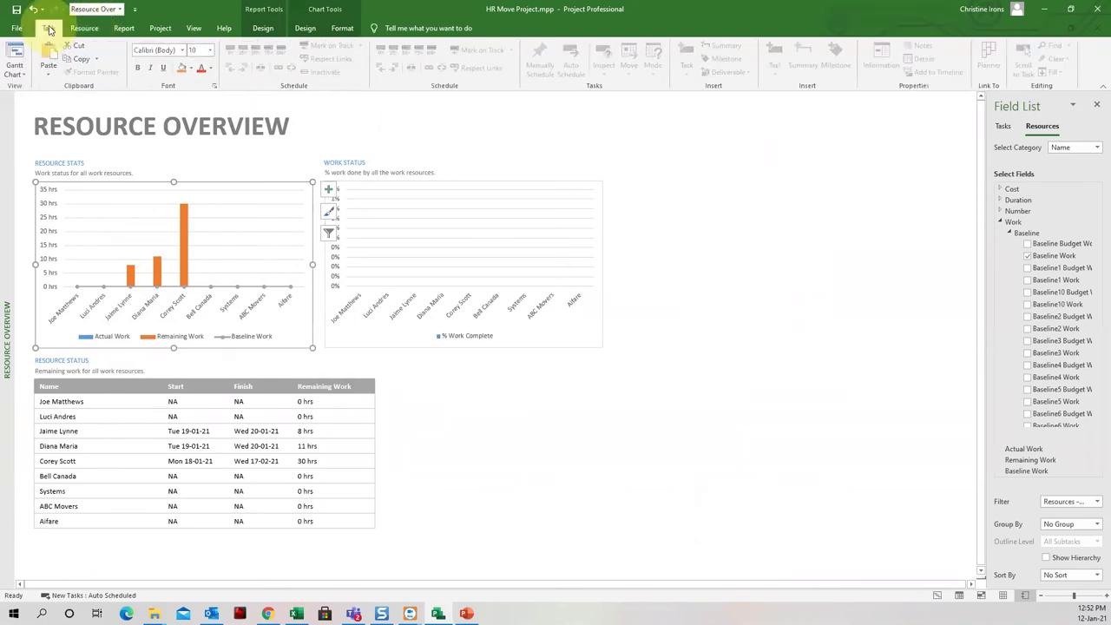
click(26, 72)
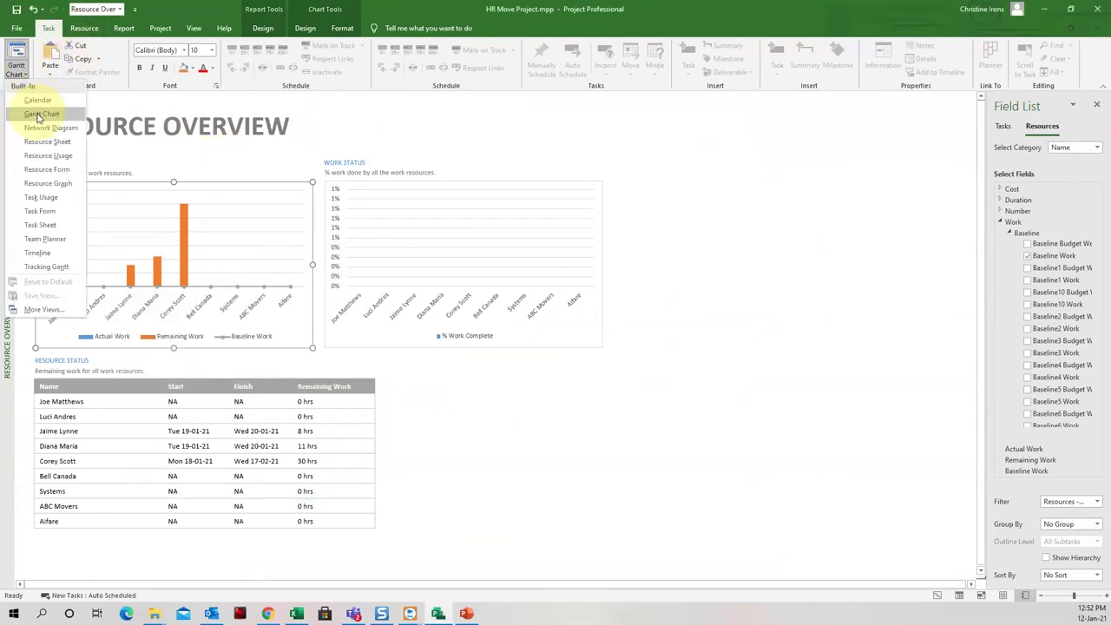
click(28, 115)
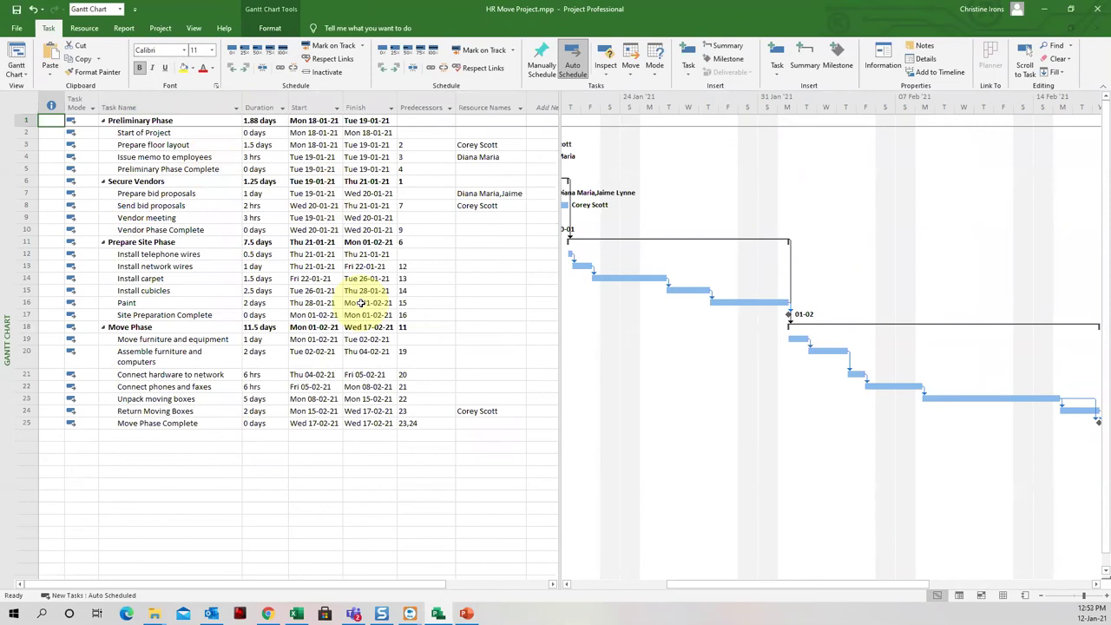
click(161, 28)
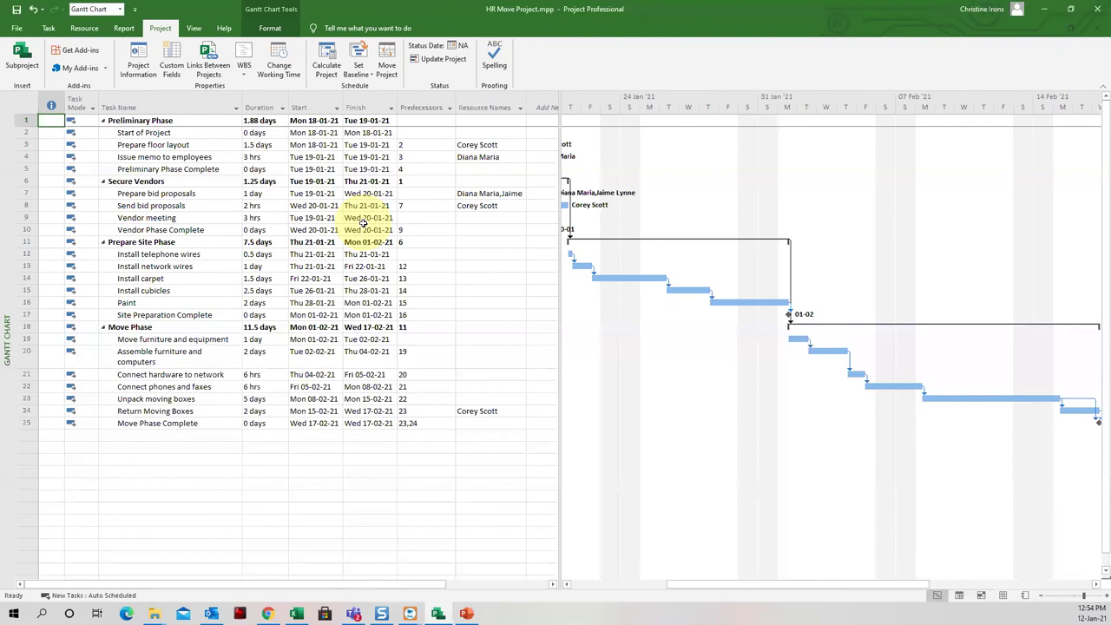
click(49, 28)
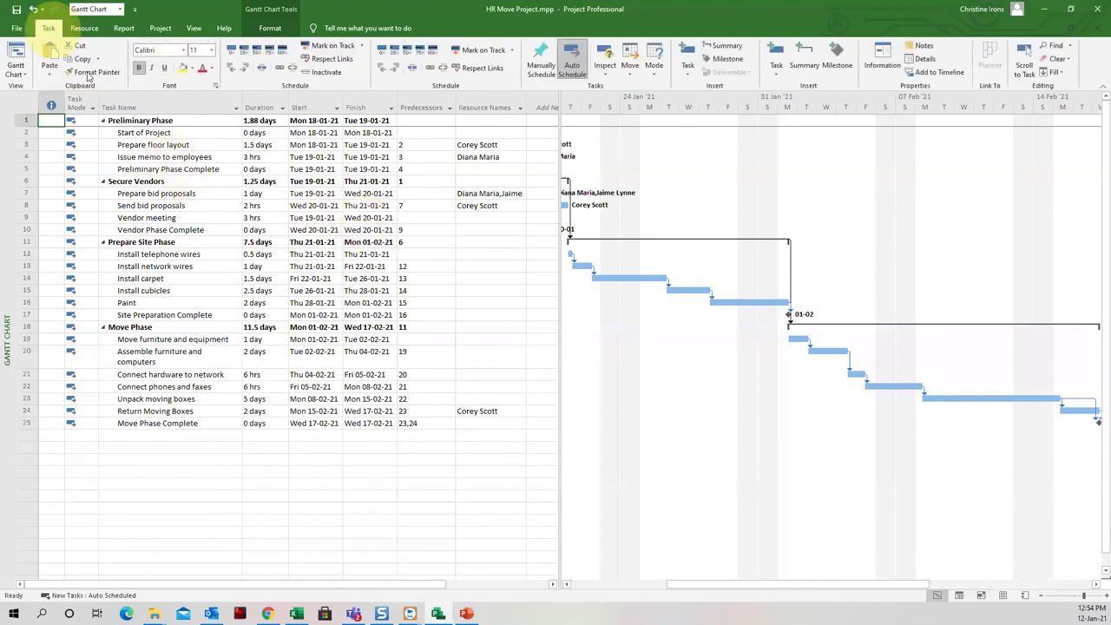
click(141, 168)
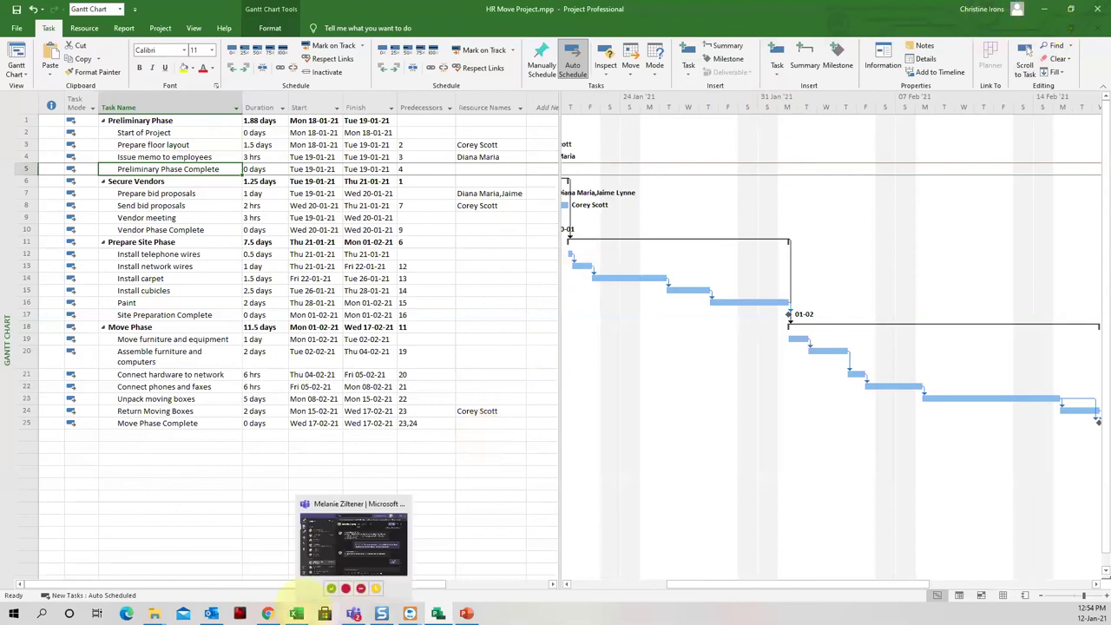
Step: Switch to Chrome and open the Project training page from the Microsoft courses on the JN Software site
click(263, 595)
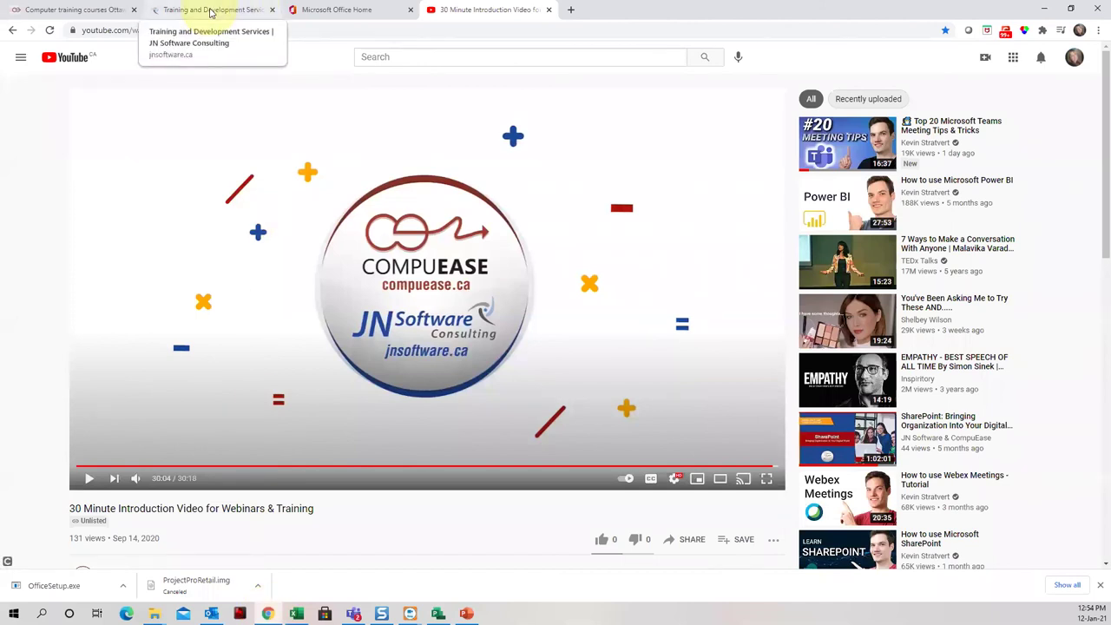
click(210, 10)
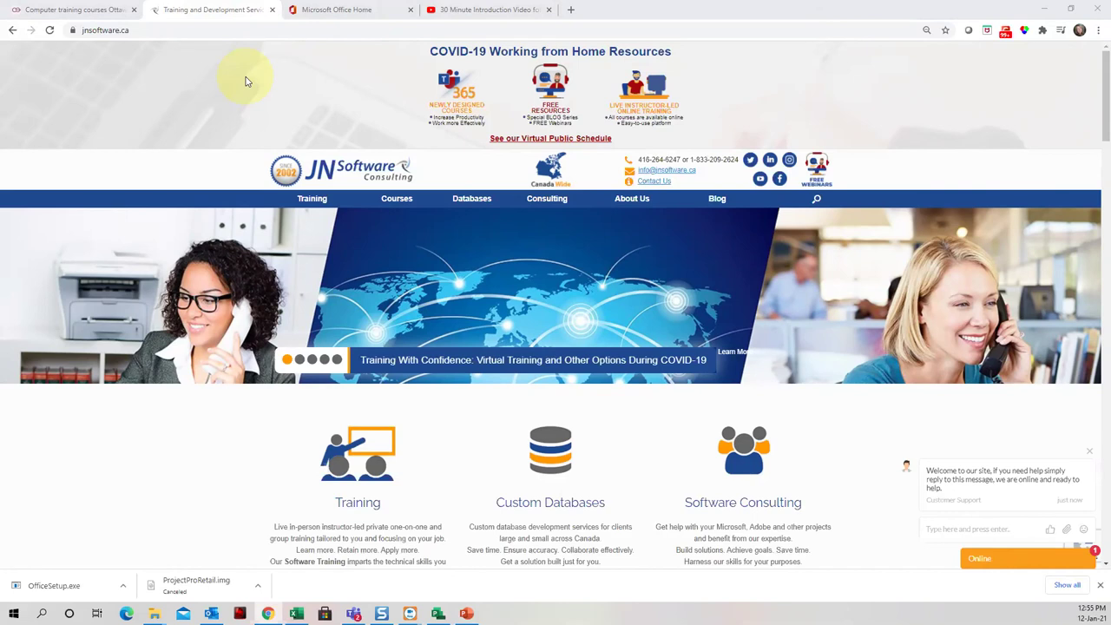
click(221, 12)
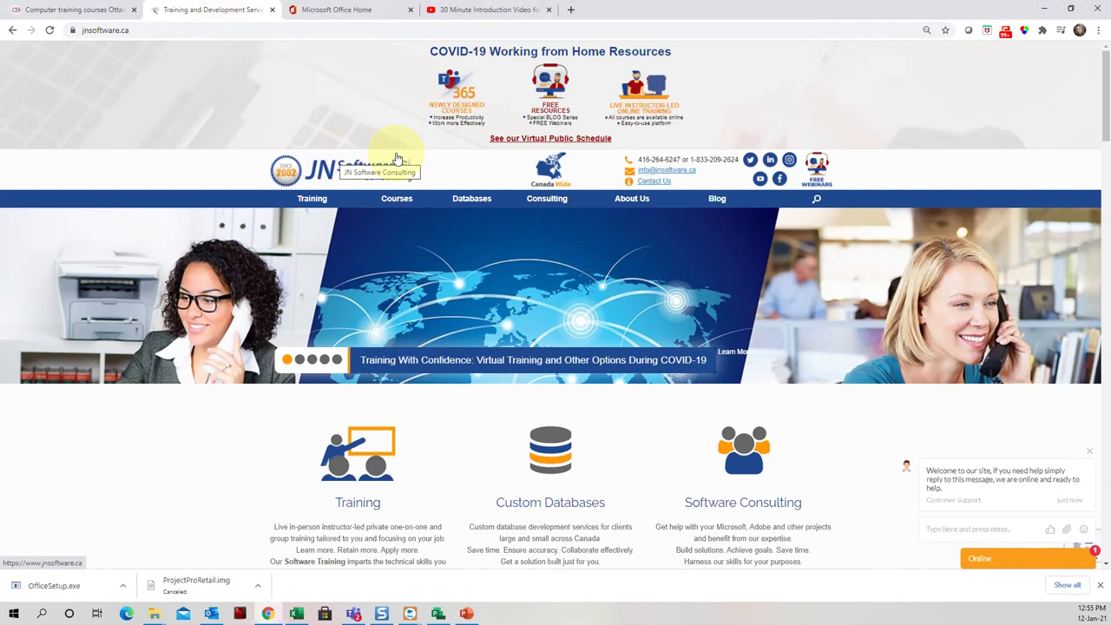
mouse_move(392, 200)
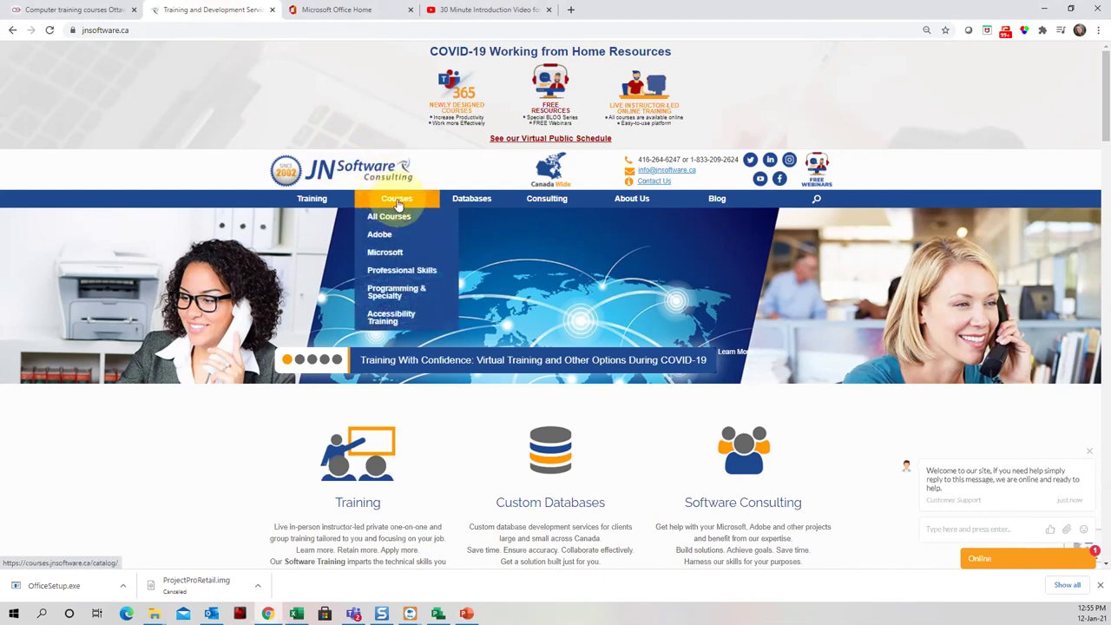
mouse_move(383, 258)
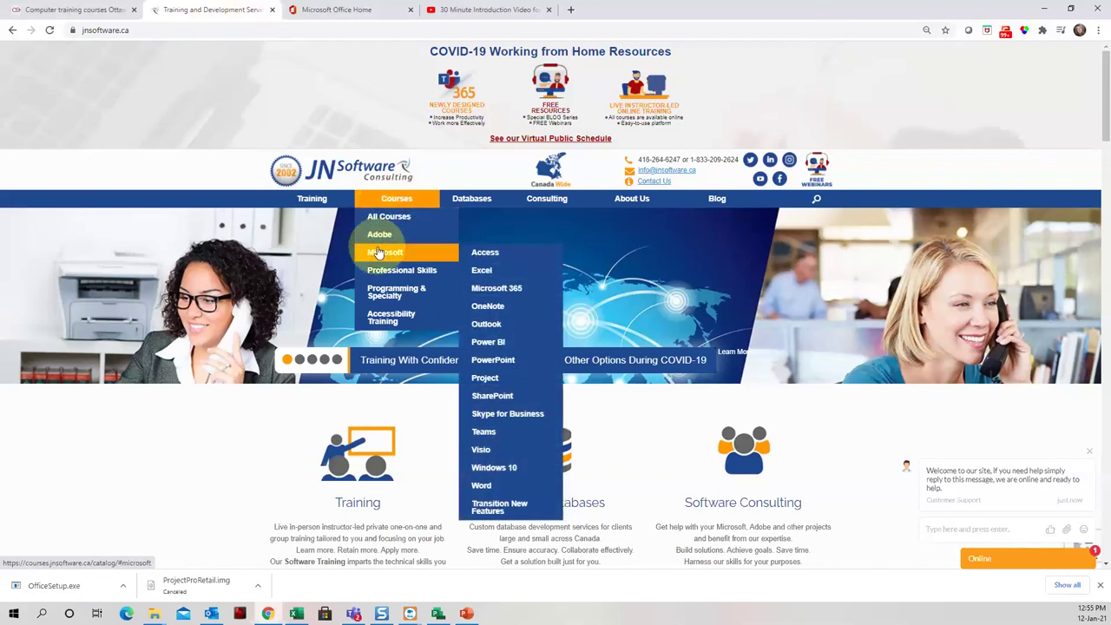
click(487, 381)
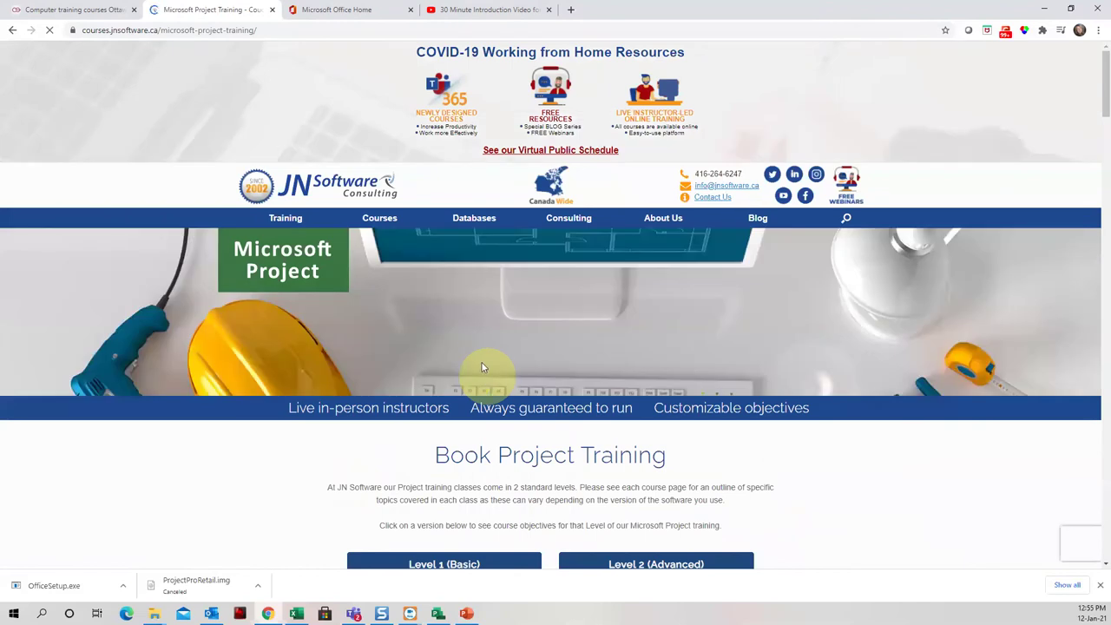
Step: Open the Level 1 (Basic) course details and read its learning objectives and course outline
scroll(484, 368, down, 4)
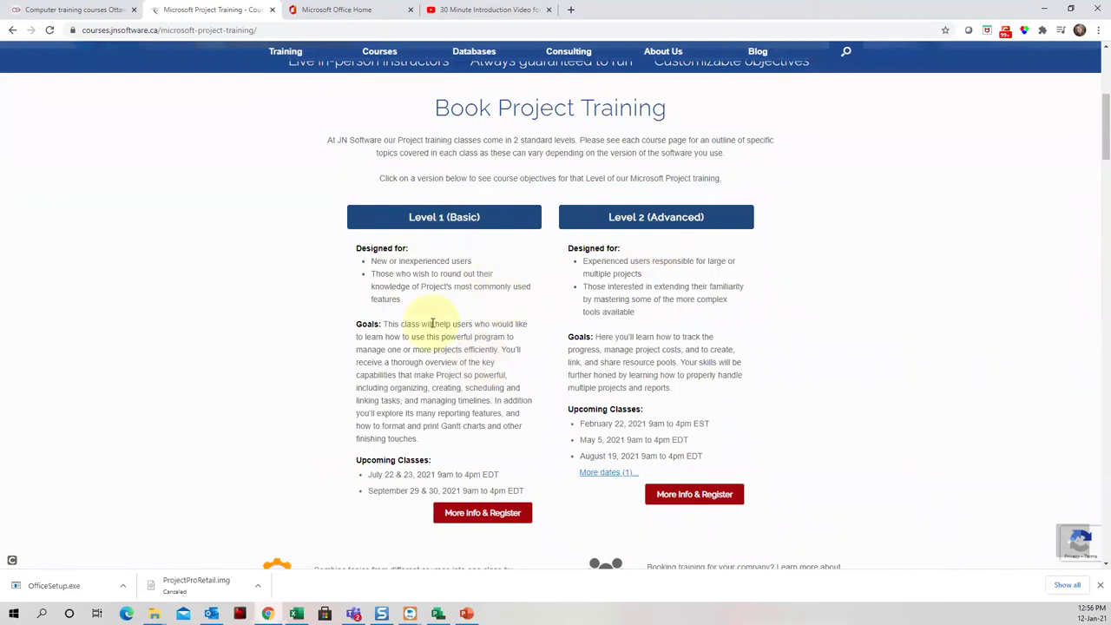
click(468, 515)
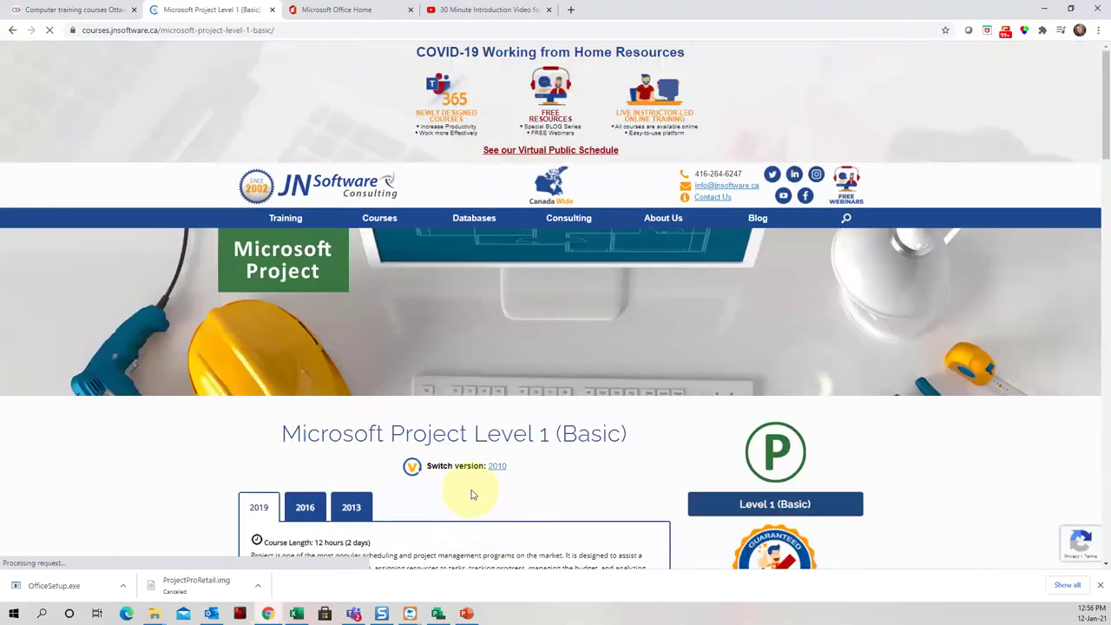
scroll(468, 512, down, 4)
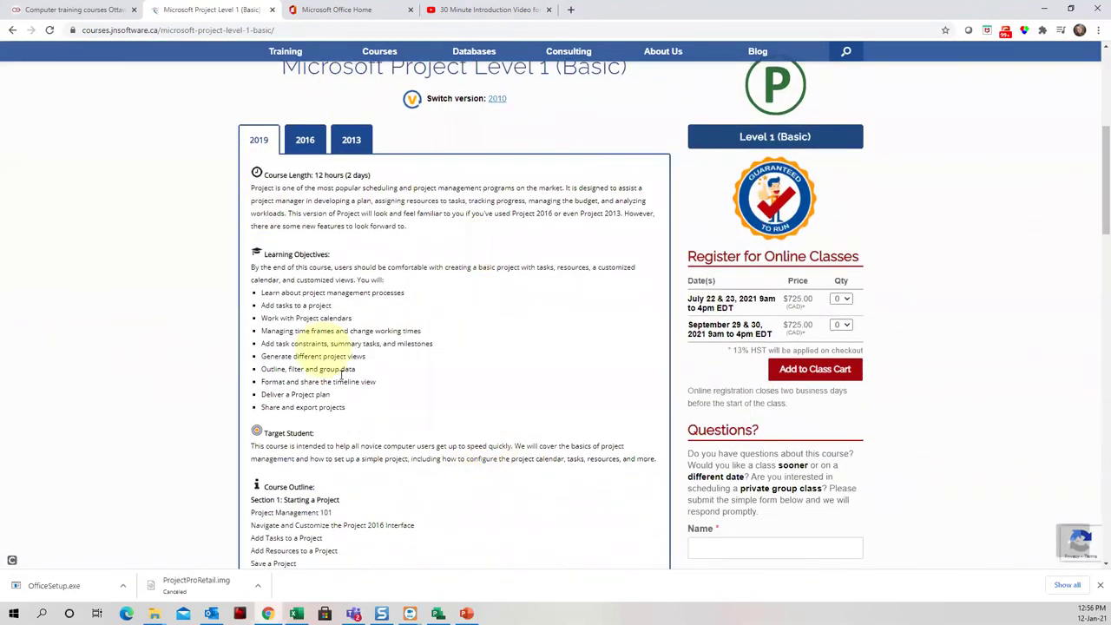
scroll(339, 364, down, 1)
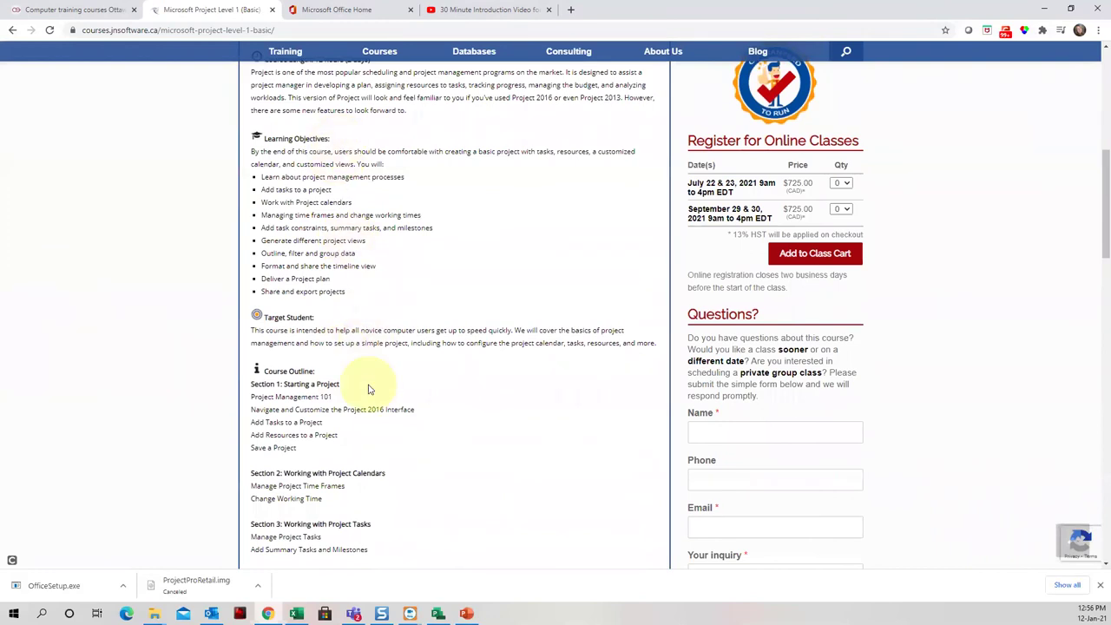
Step: Leave the Microsoft Project Level 1 (Basic) course page and go back to the JN Software home page
scroll(478, 308, up, 1)
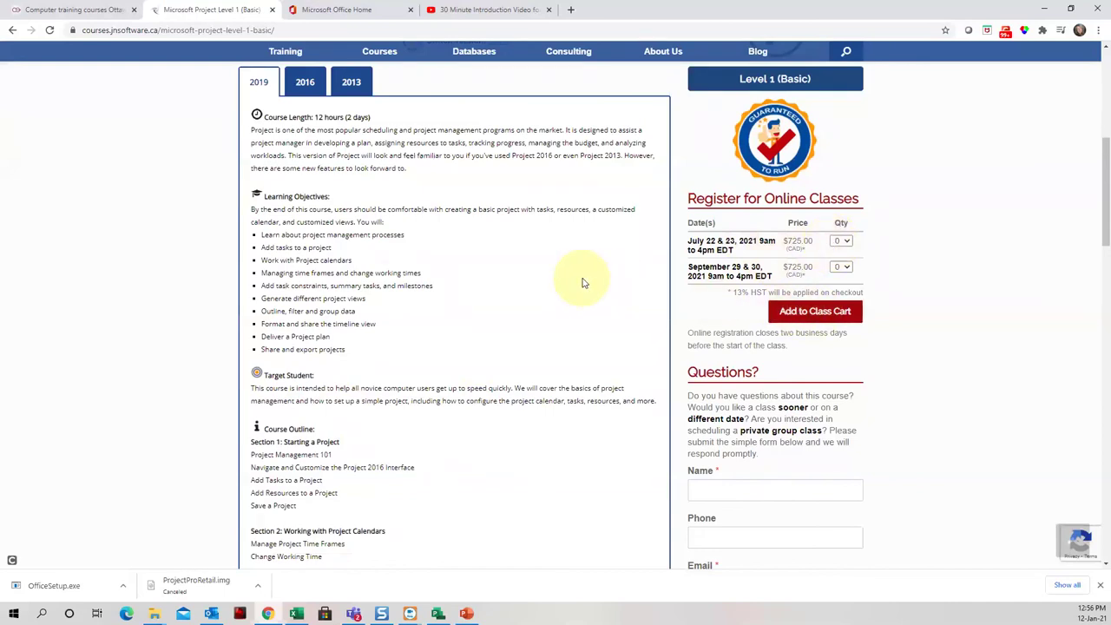
scroll(584, 282, up, 3)
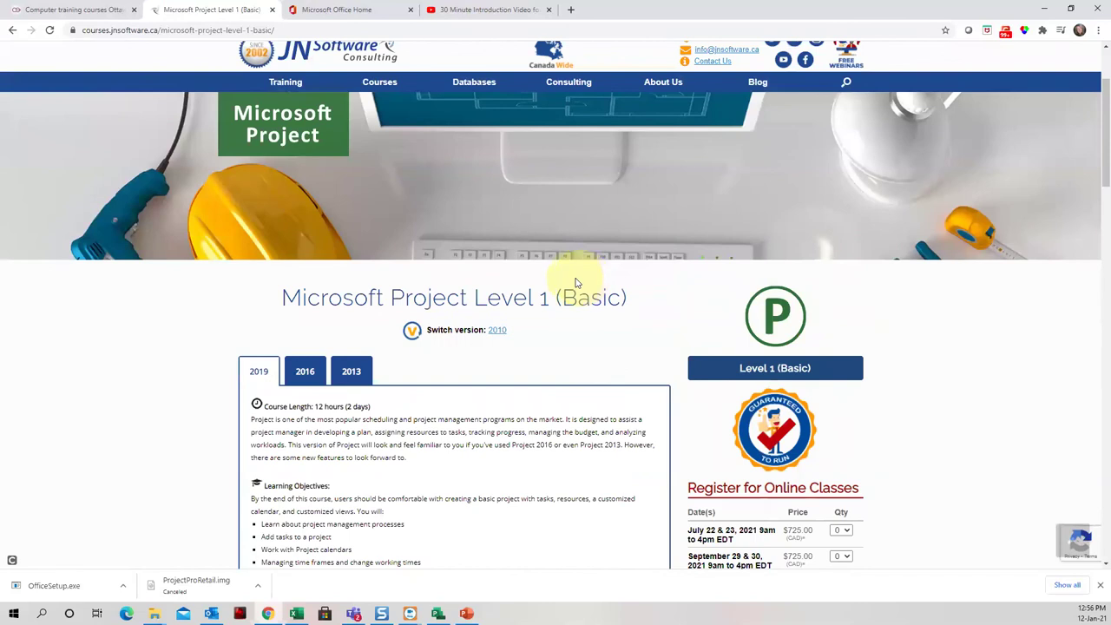
click(13, 33)
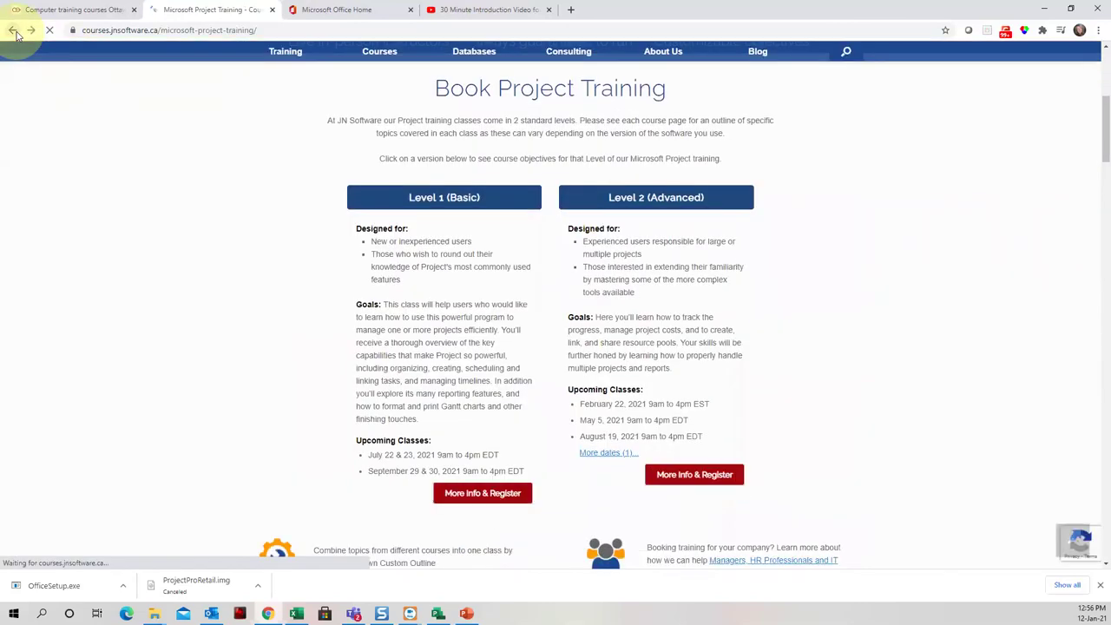
click(13, 32)
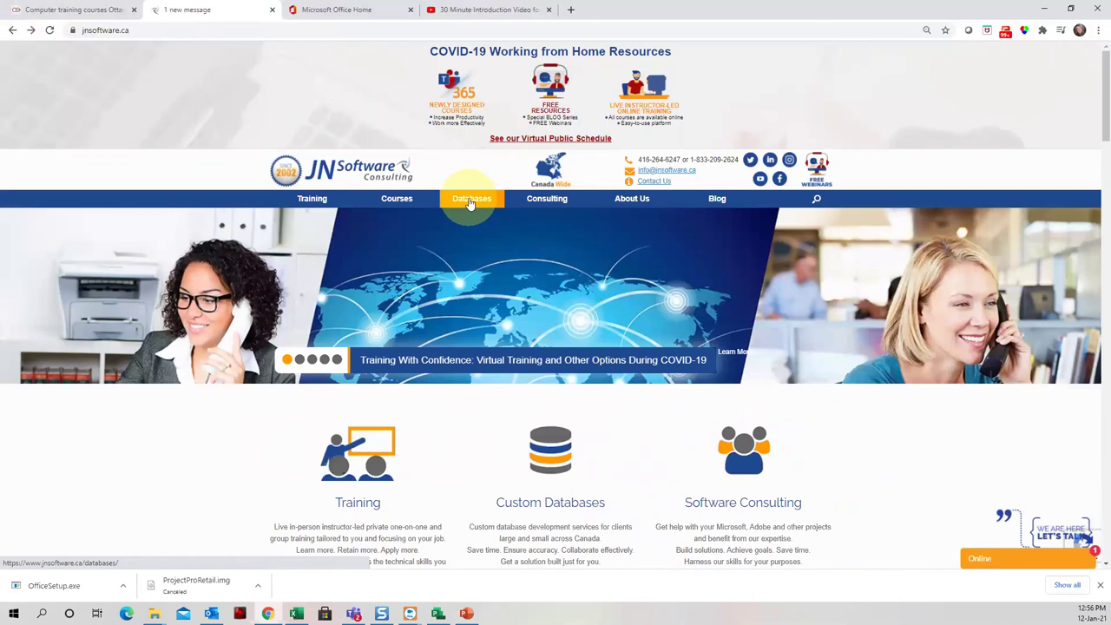
Step: Open the Consulting page and look over its software consulting content from the introduction down to the Next Step section
click(538, 201)
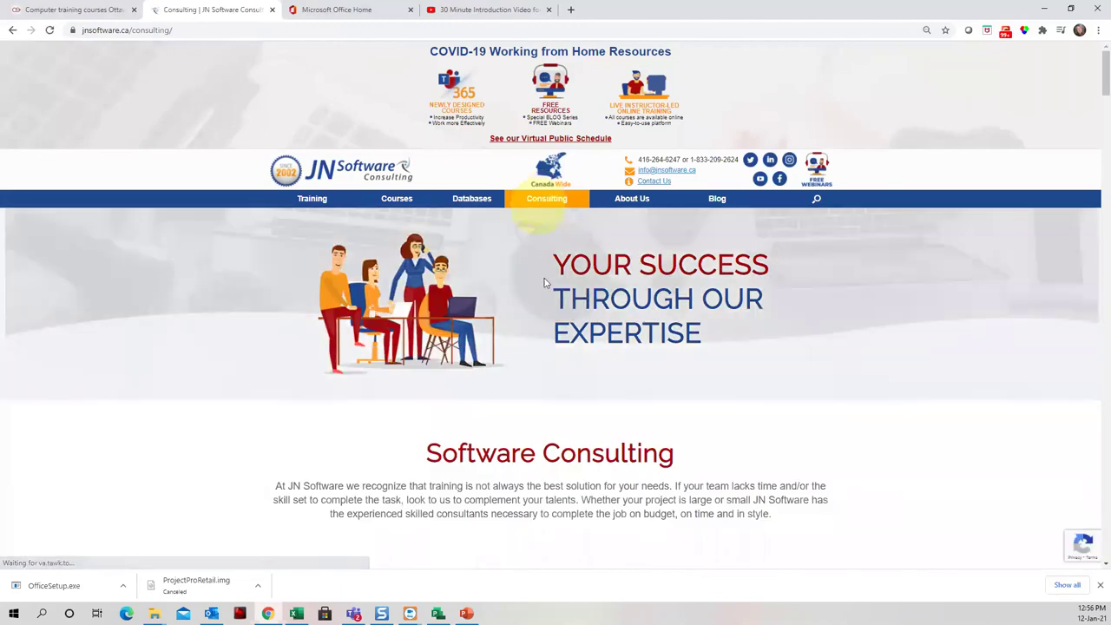
scroll(545, 295, down, 8)
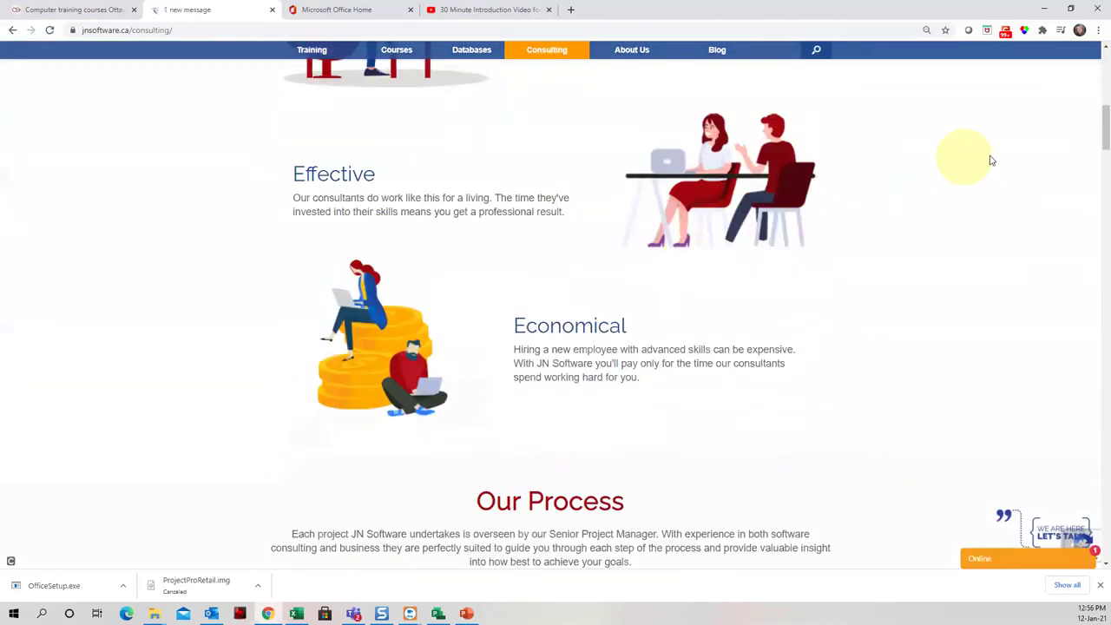
drag(1103, 136, 1095, 555)
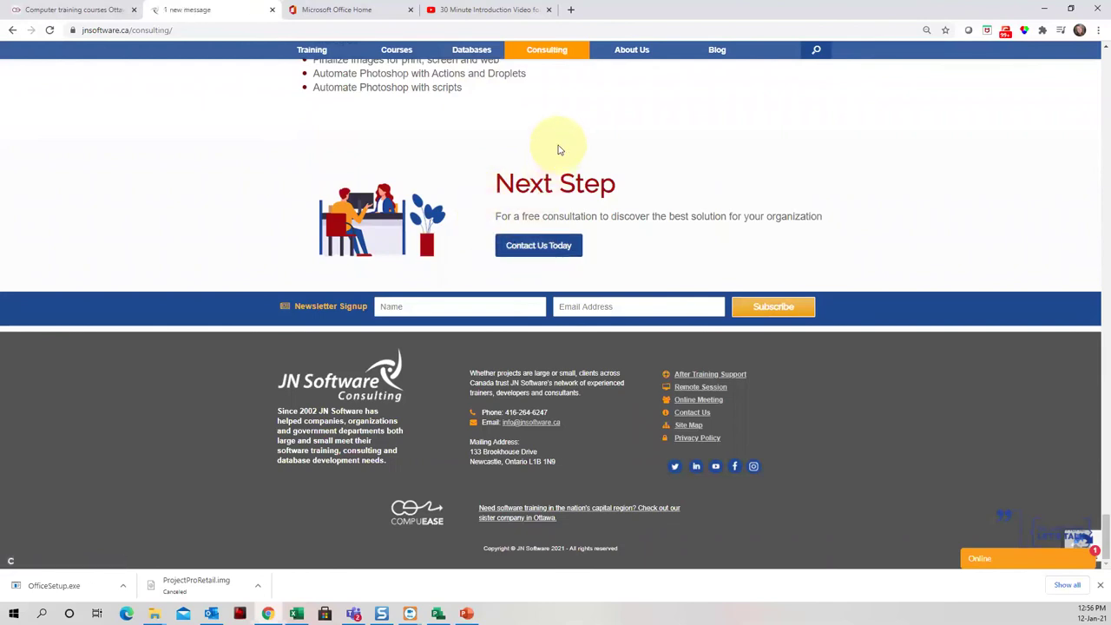
drag(1104, 531, 1104, 61)
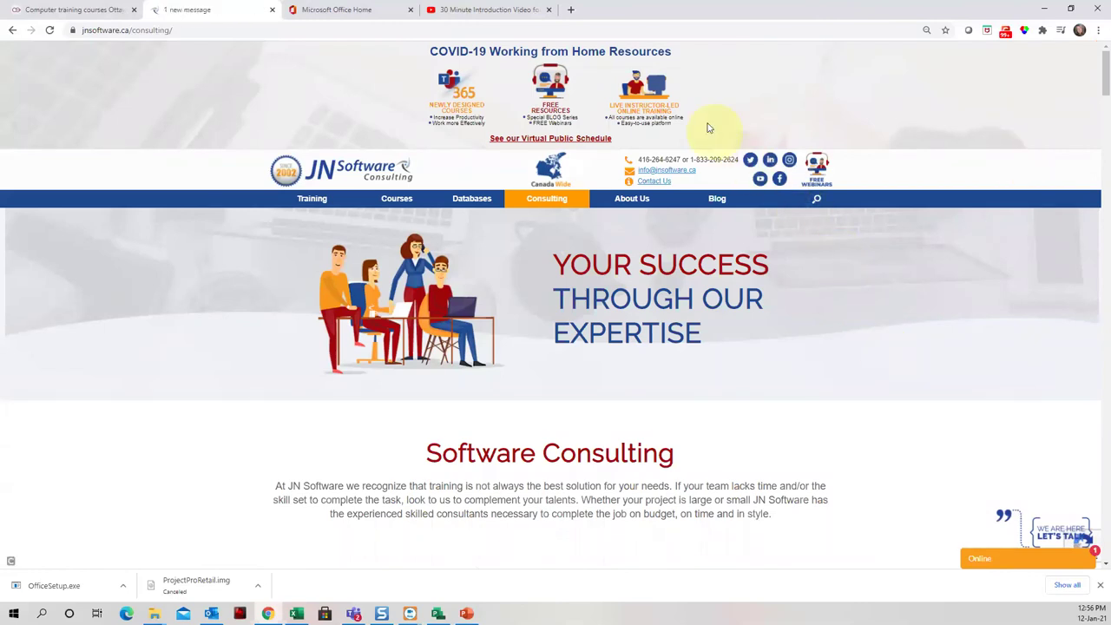
Step: Open the free COVID-19 working-from-home resources and read through the Microsoft 365, Working Smart from Home and blog series sections
click(552, 109)
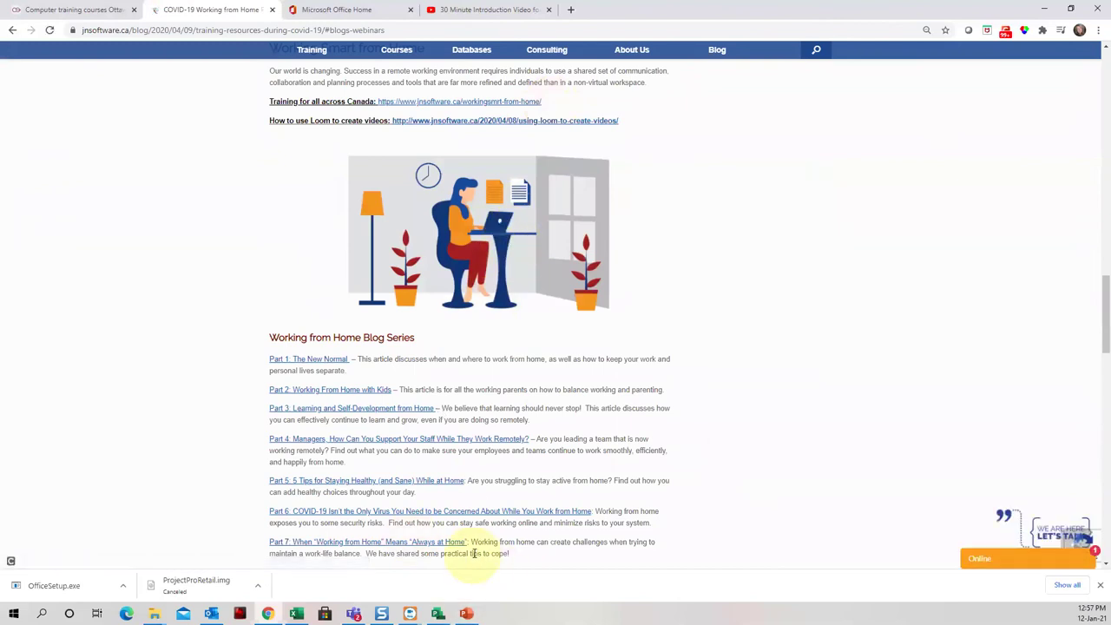
scroll(472, 355, down, 1)
scroll(471, 354, up, 7)
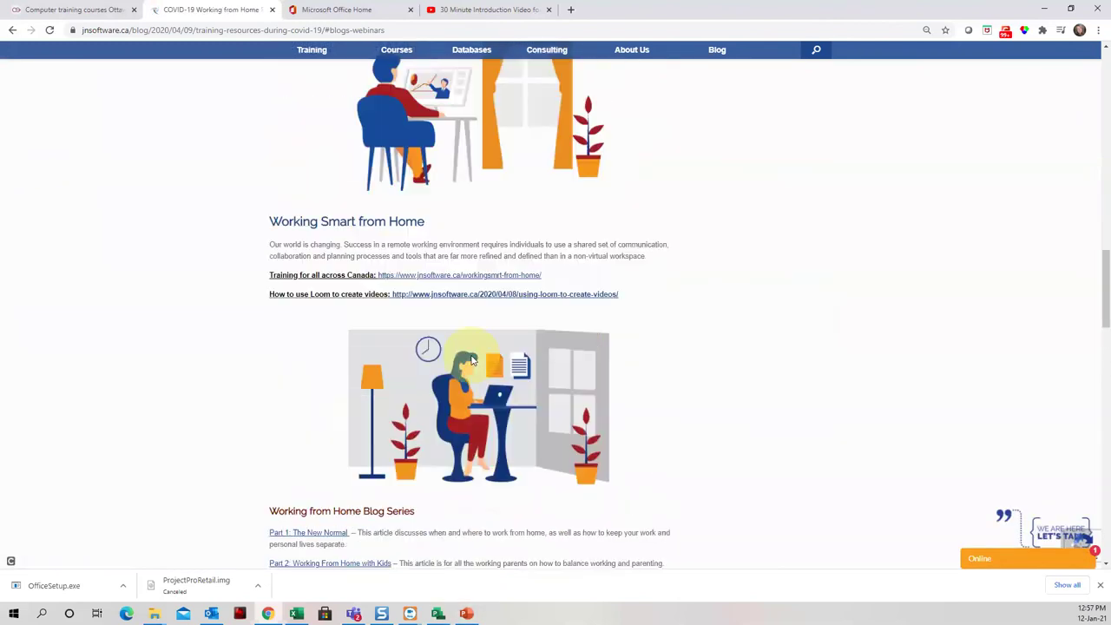
scroll(472, 354, up, 1)
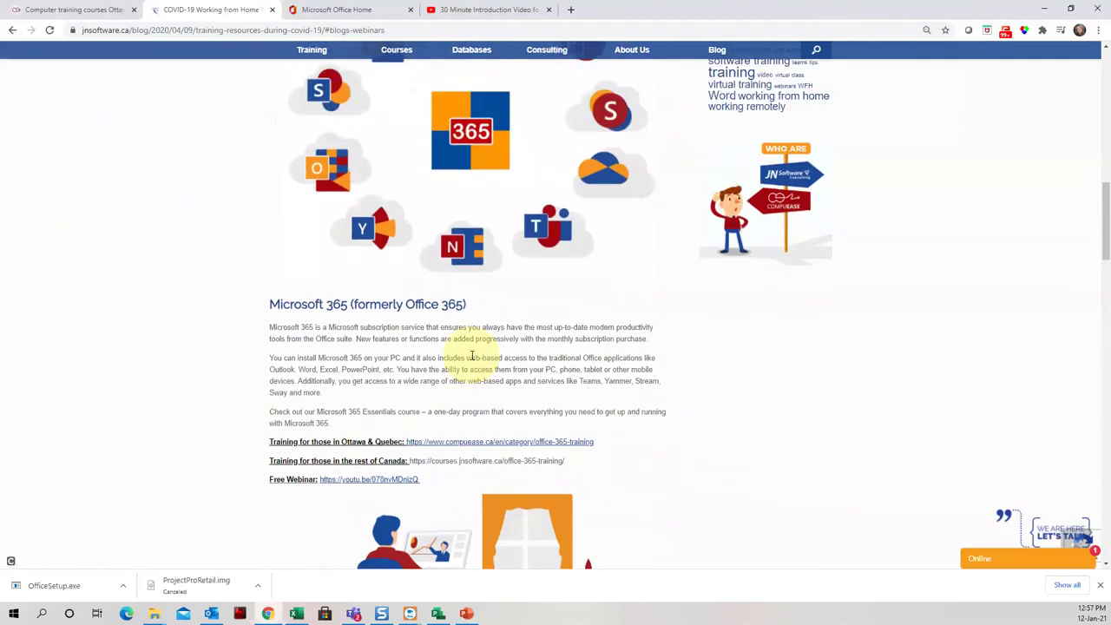
scroll(471, 355, down, 3)
scroll(375, 415, down, 4)
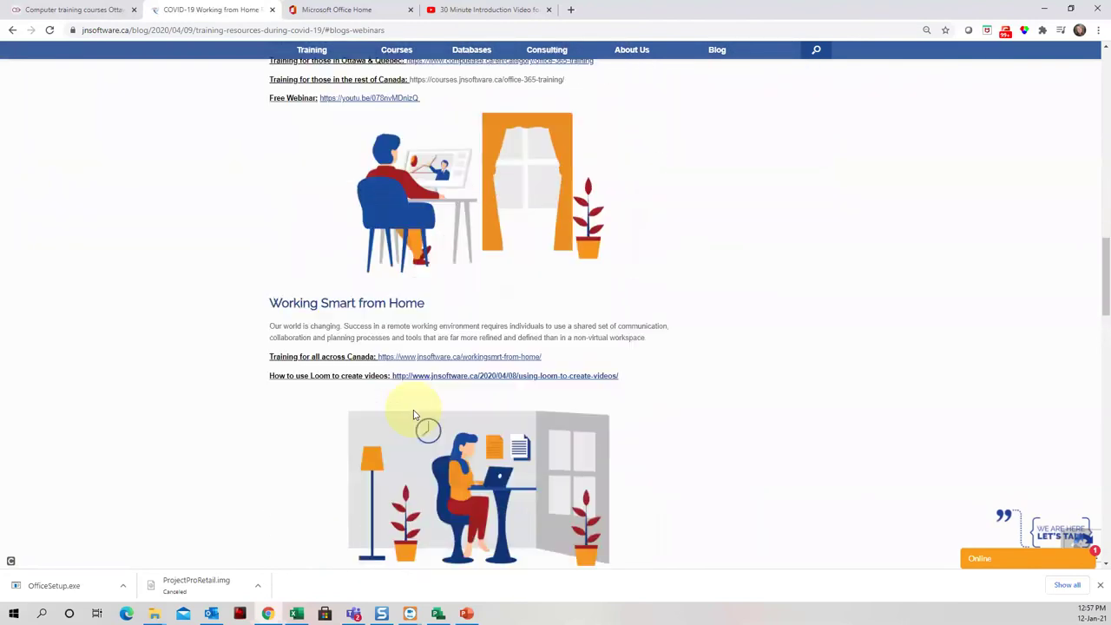
scroll(412, 412, down, 5)
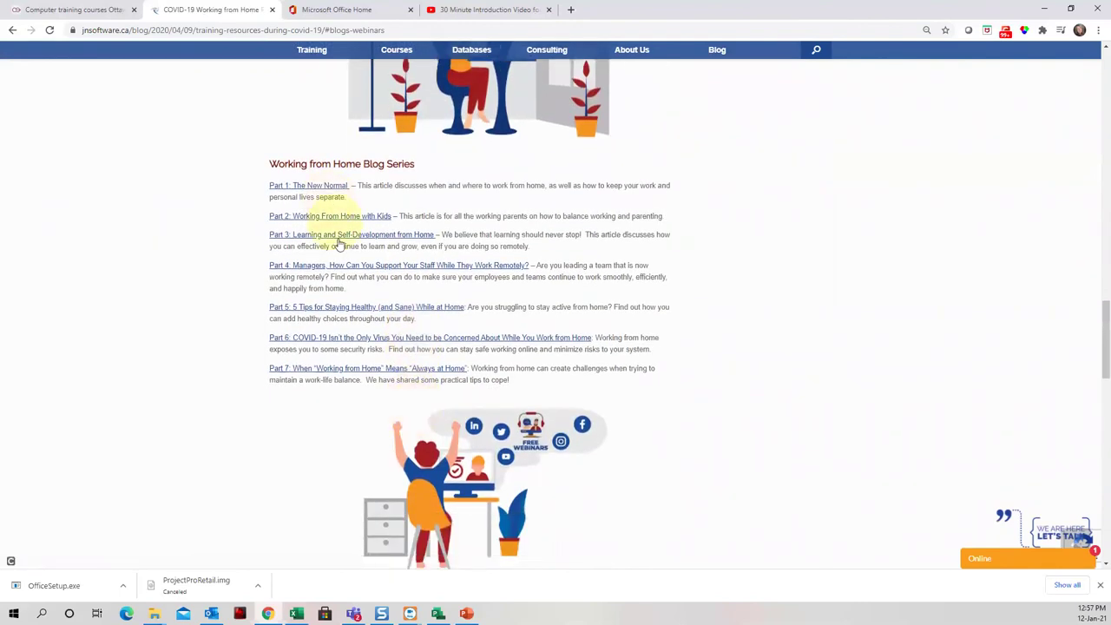
scroll(558, 327, up, 2)
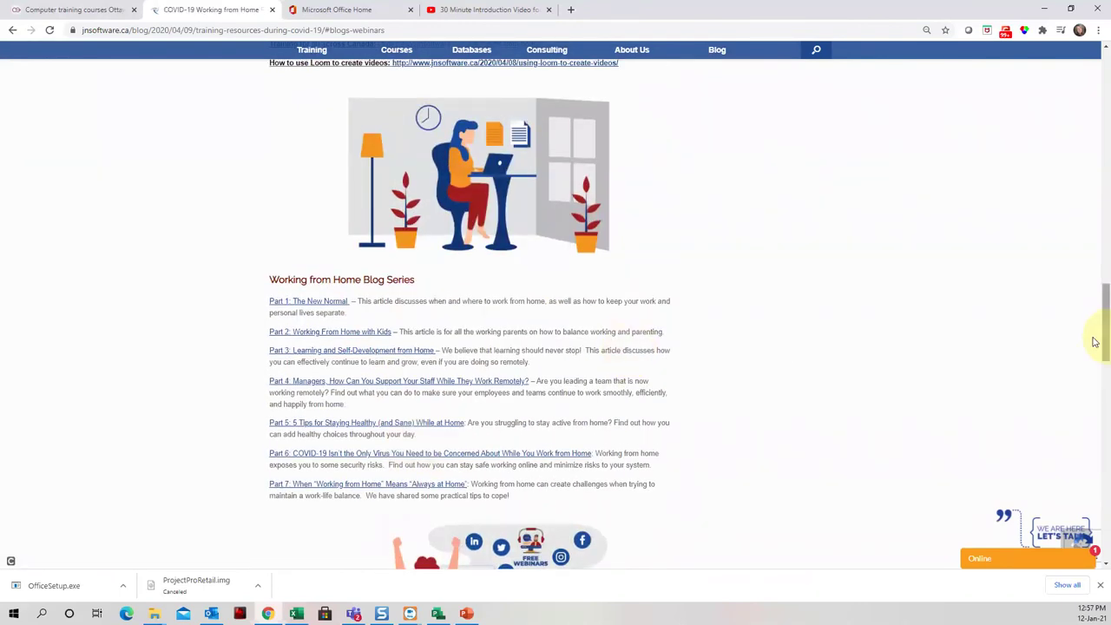
drag(1095, 342, 1095, 100)
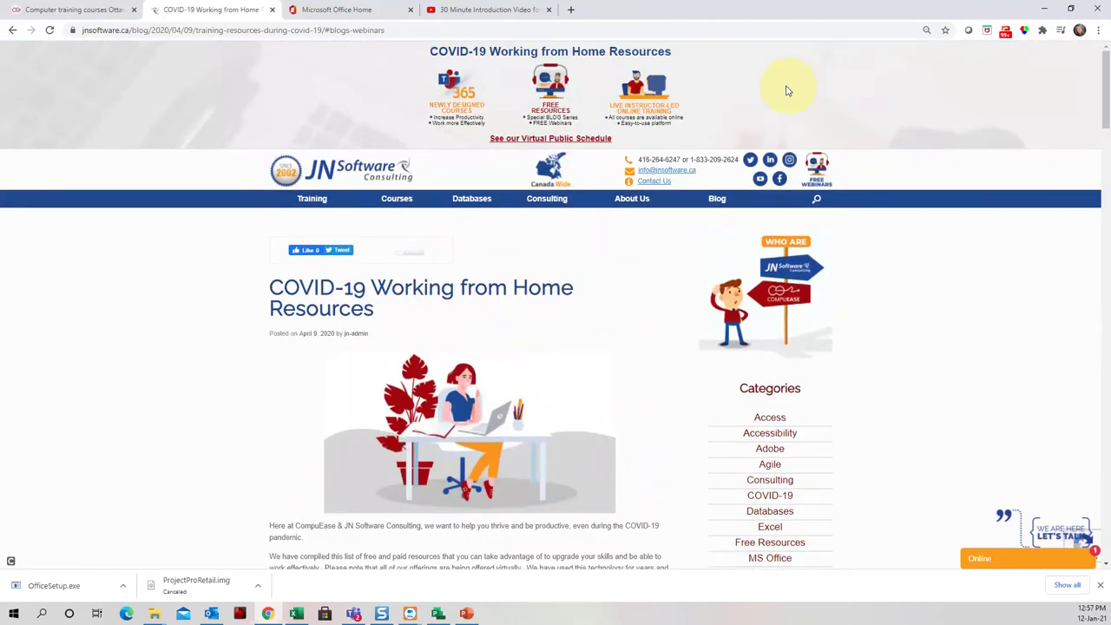
Step: Open the free webinars page and review the upcoming webinars from January 12 to May 12, 2021
click(816, 170)
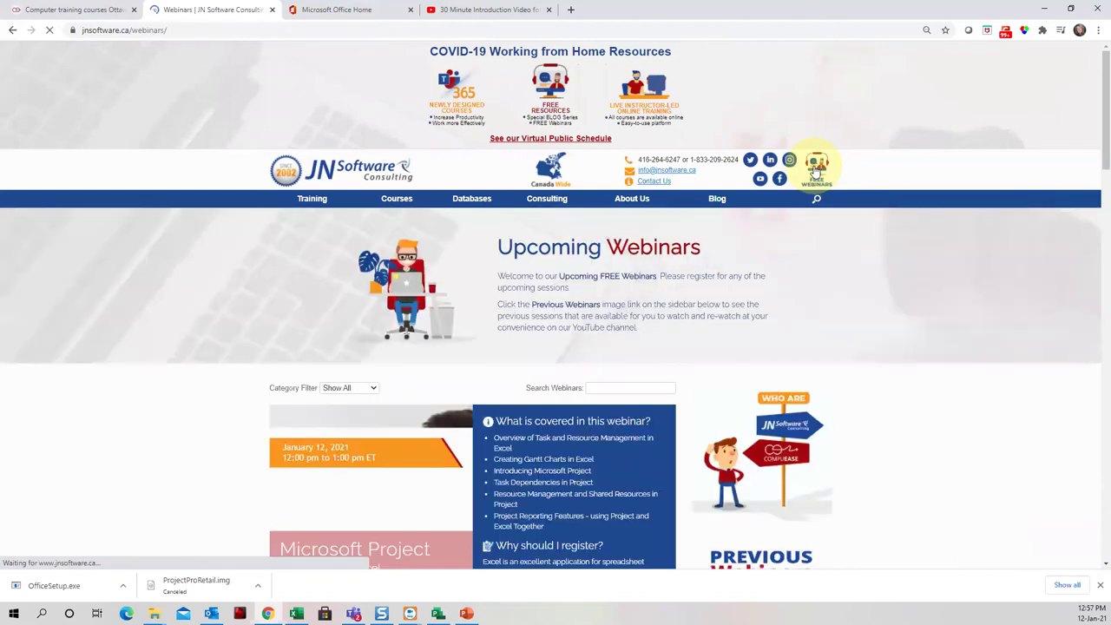
scroll(652, 338, down, 3)
scroll(651, 332, down, 3)
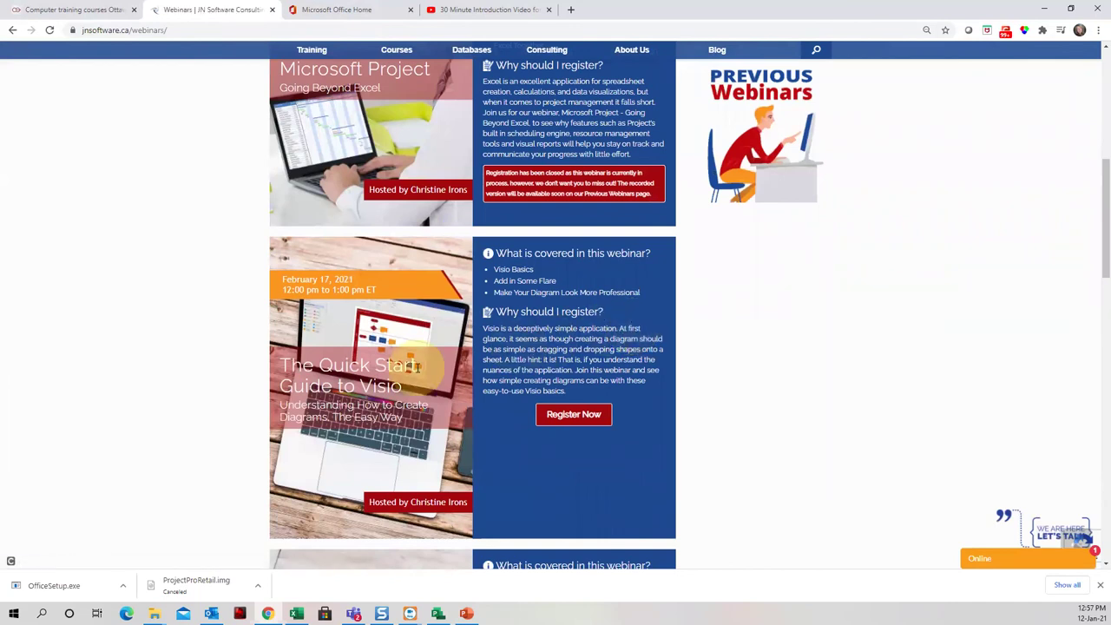
scroll(531, 191, up, 2)
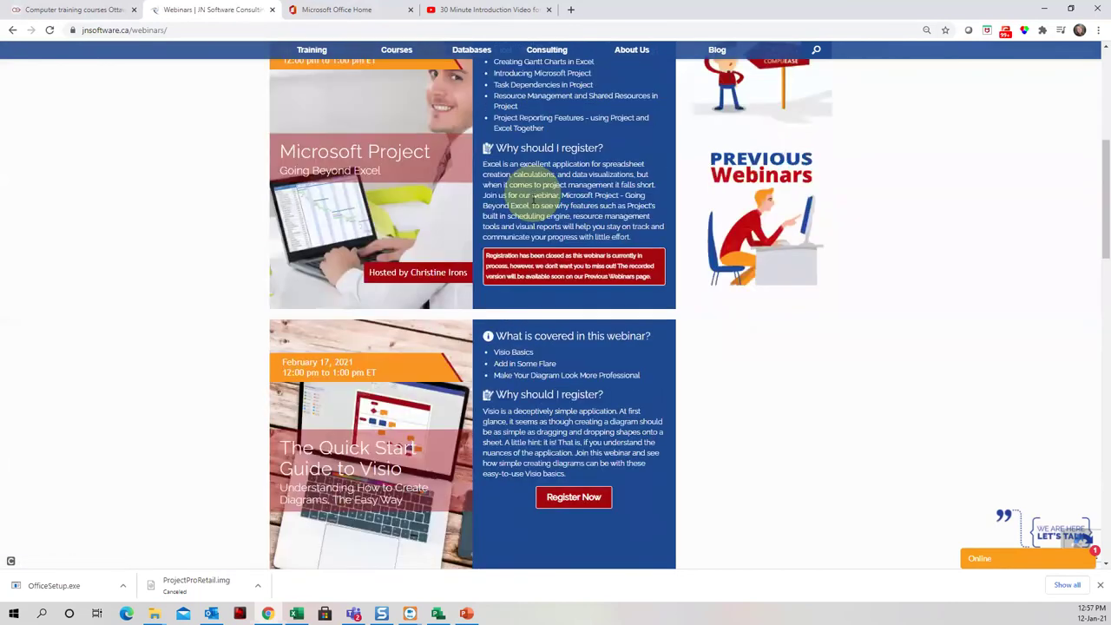
scroll(547, 261, down, 2)
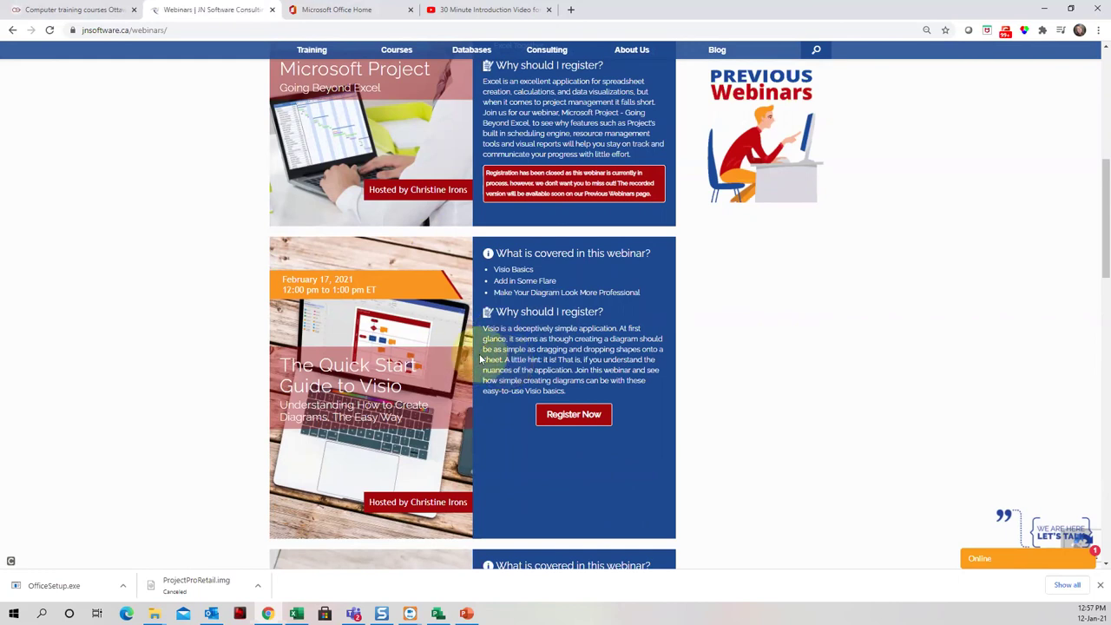
scroll(479, 358, down, 4)
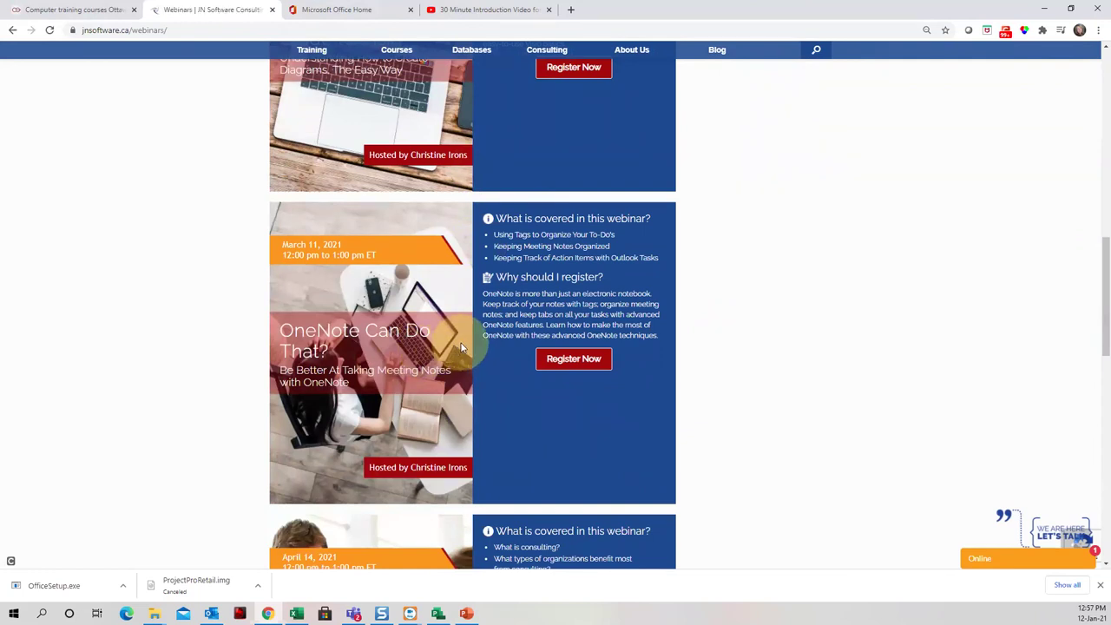
scroll(557, 322, down, 3)
scroll(556, 322, down, 2)
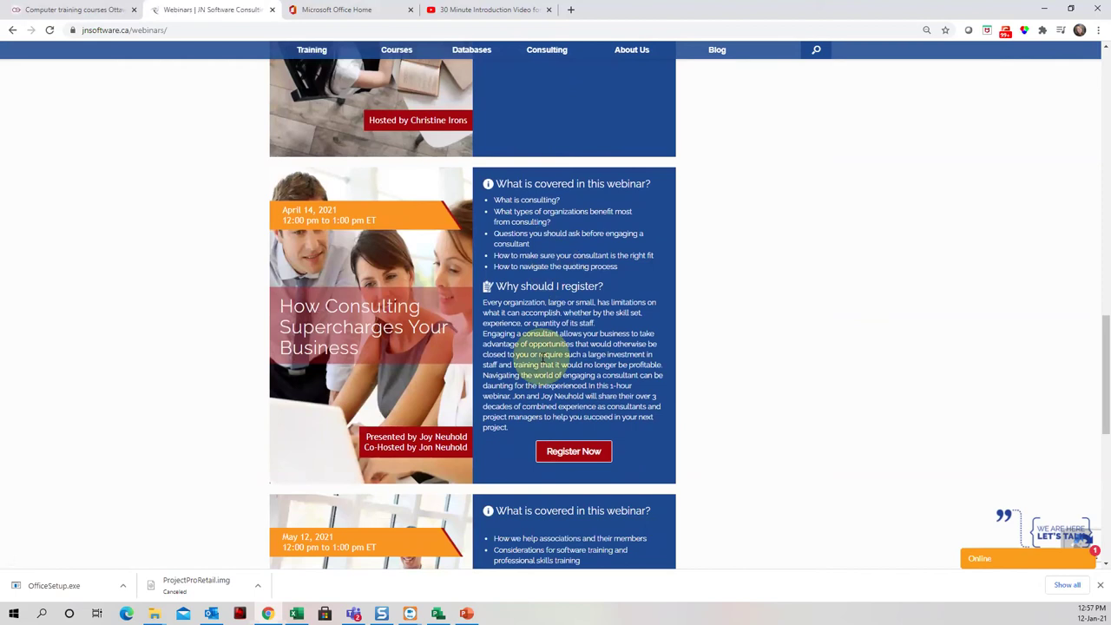
scroll(543, 354, down, 3)
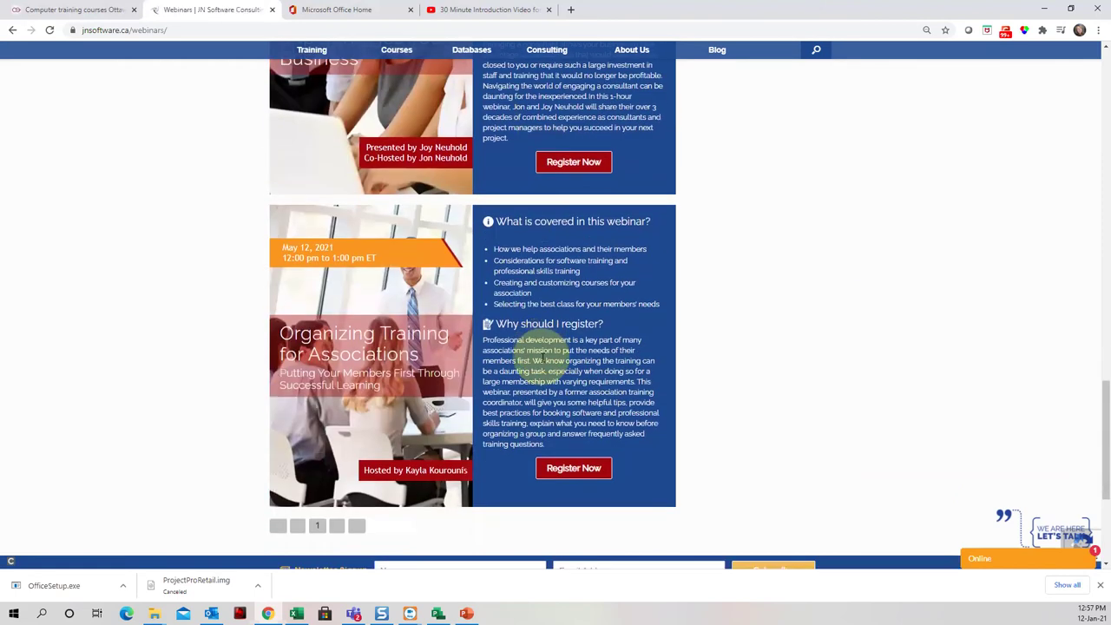
scroll(542, 357, up, 8)
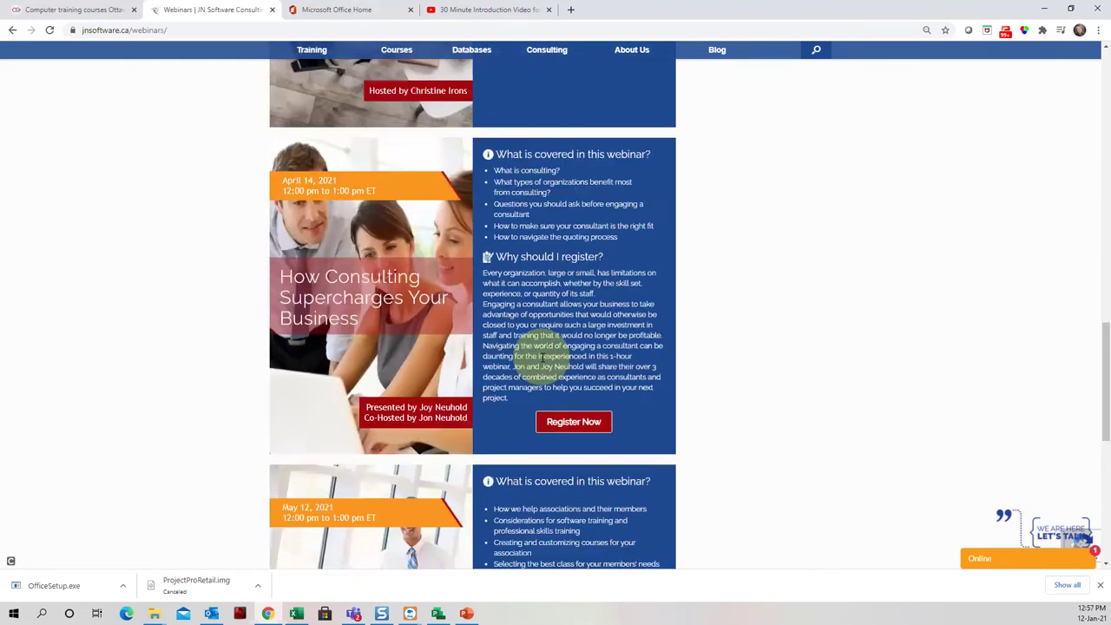
scroll(542, 358, up, 10)
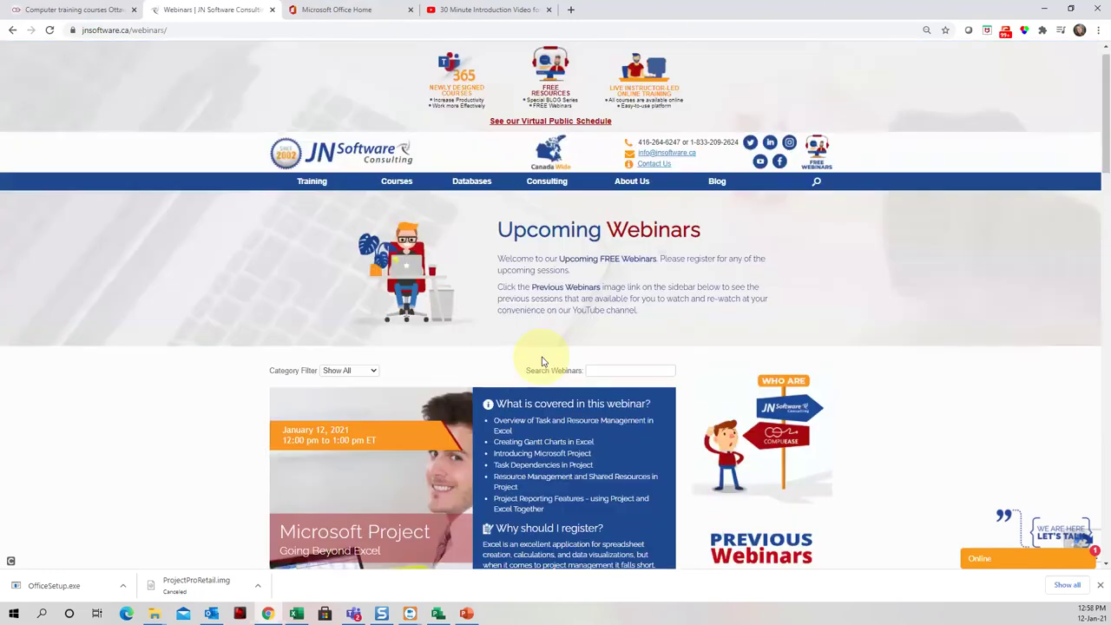
Step: Switch to the CompuEase site, open its Project Training page and review the upcoming Project course dates, durations and prices
click(75, 10)
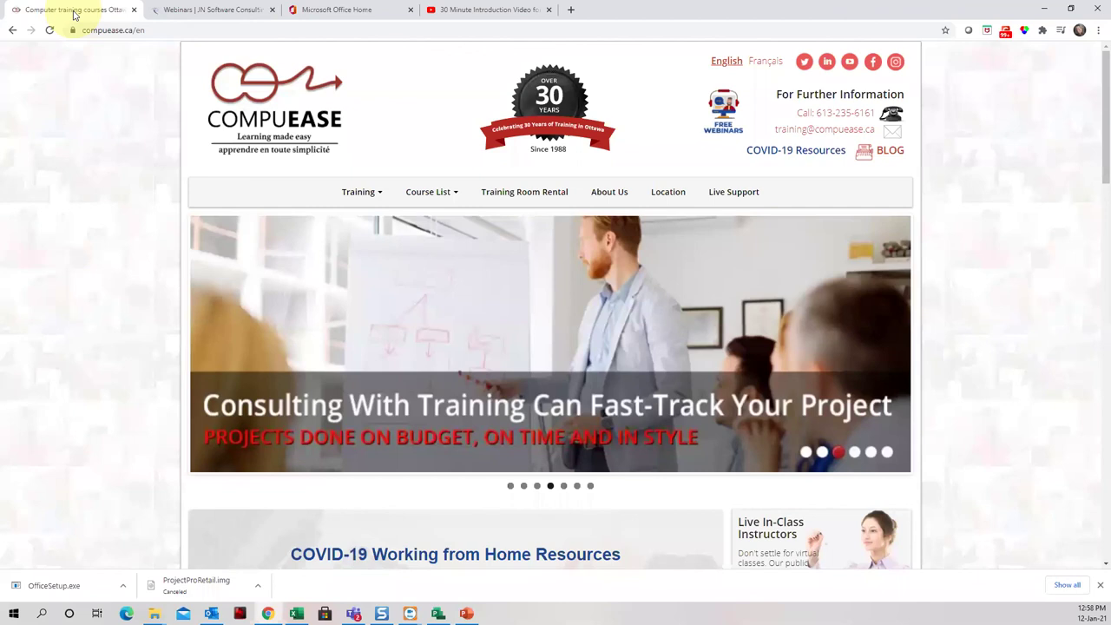
mouse_move(436, 198)
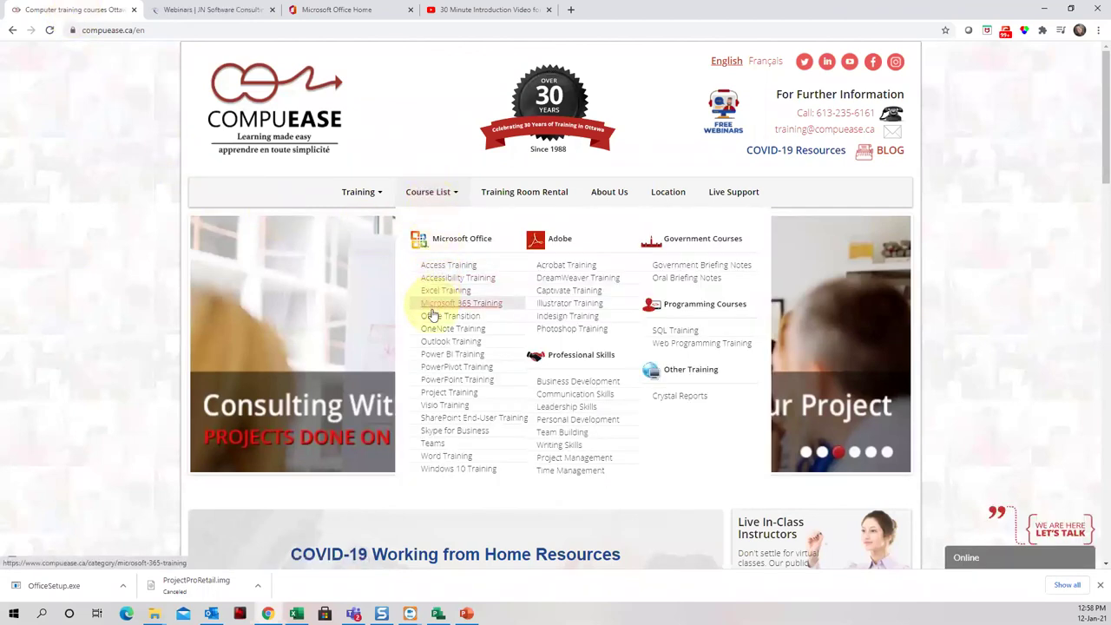
click(437, 394)
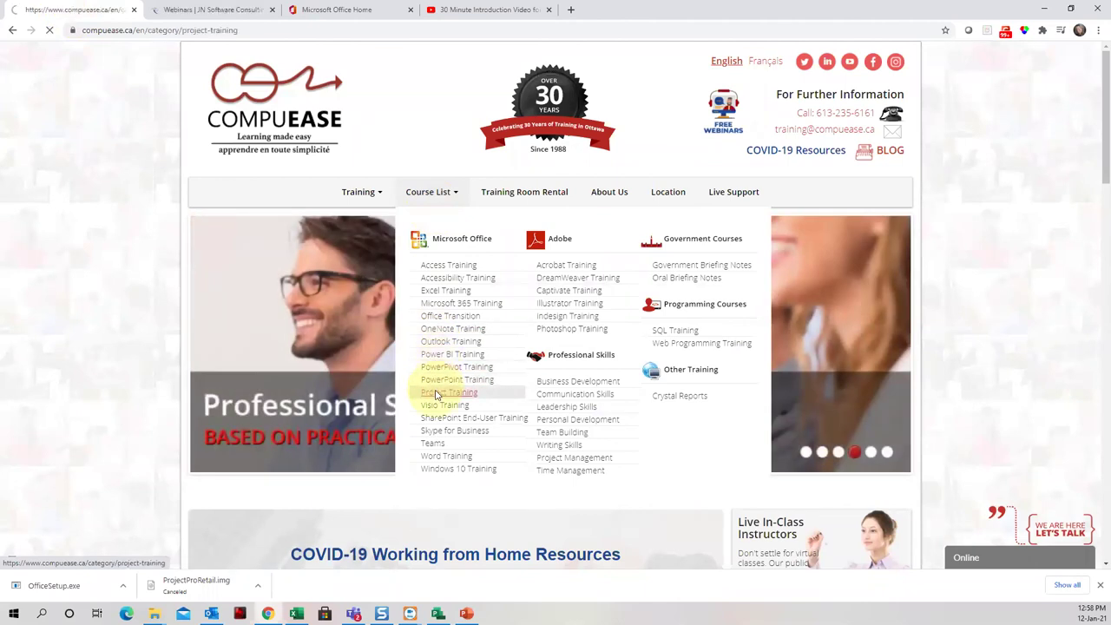
scroll(520, 295, down, 4)
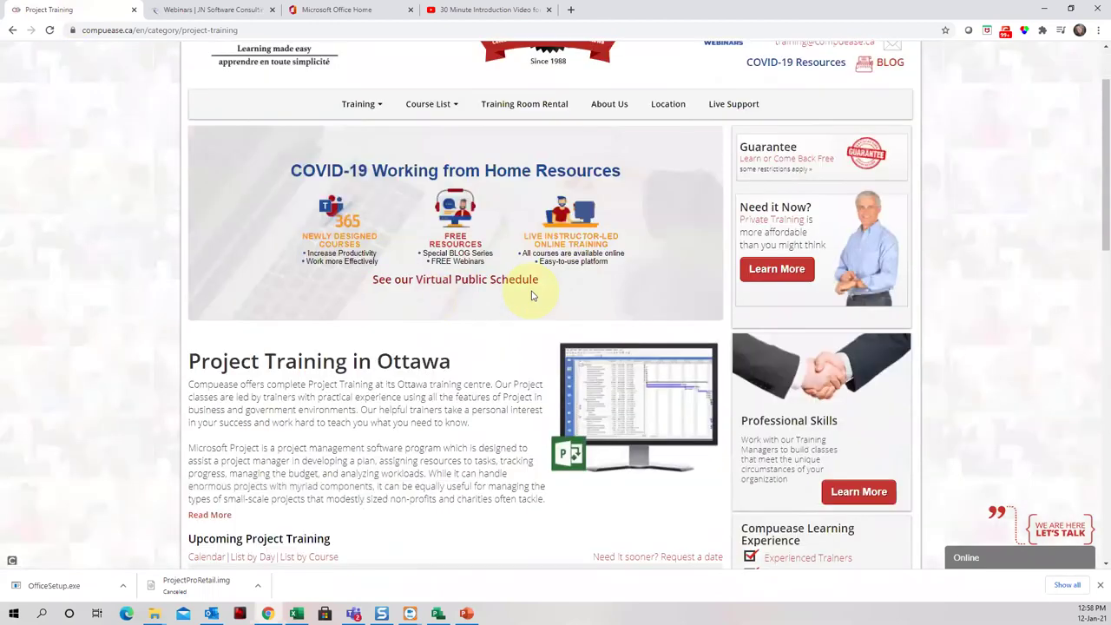
scroll(347, 267, down, 1)
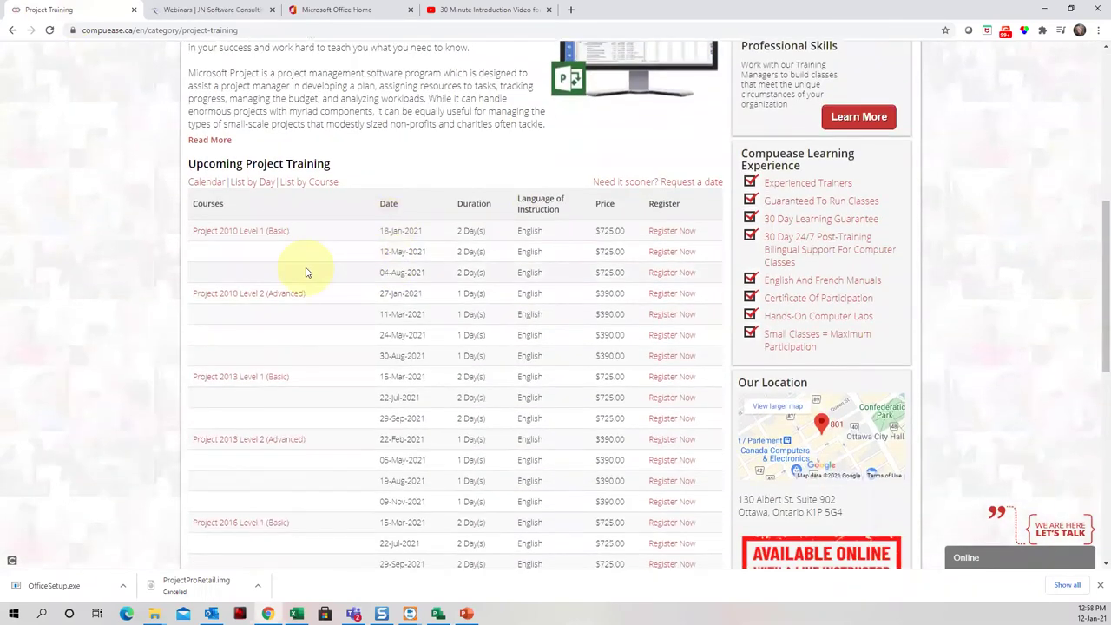
scroll(306, 271, down, 2)
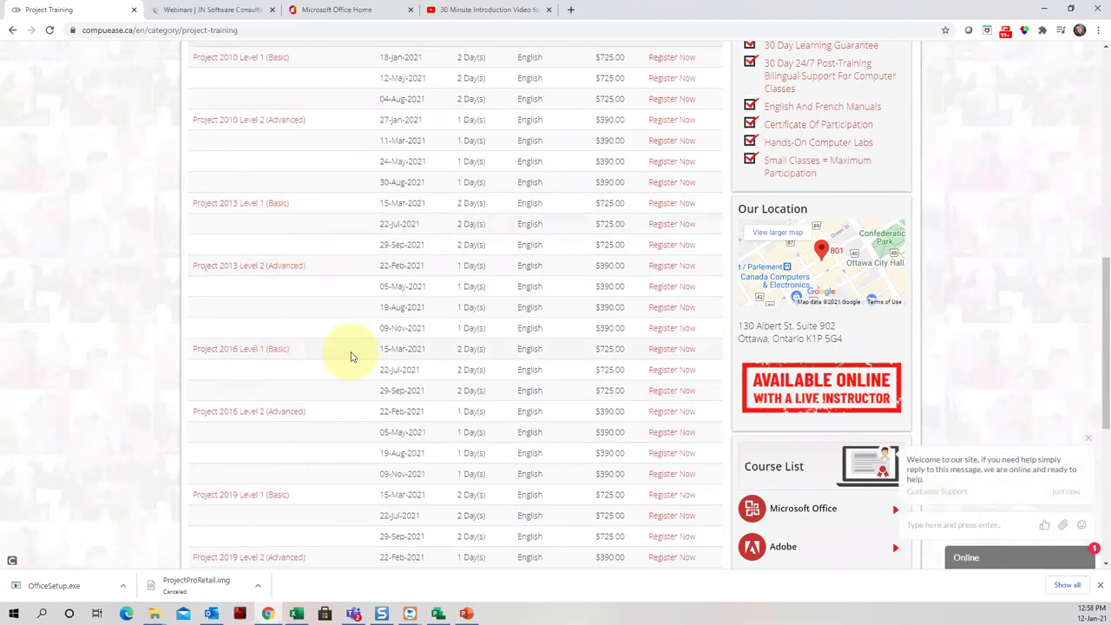
scroll(359, 325, up, 3)
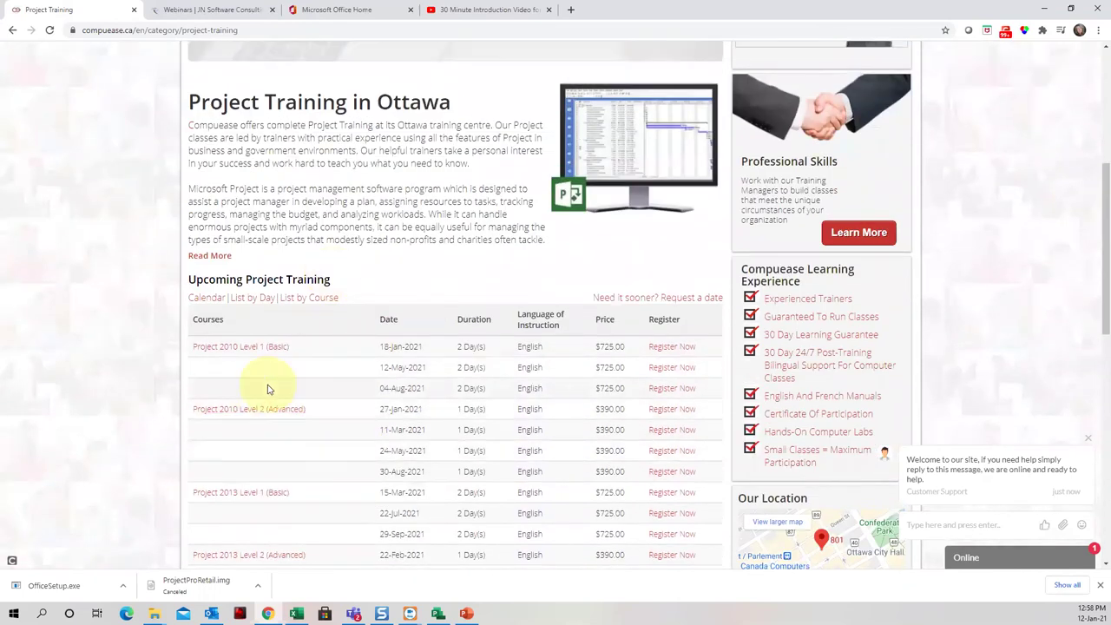
scroll(407, 212, up, 1)
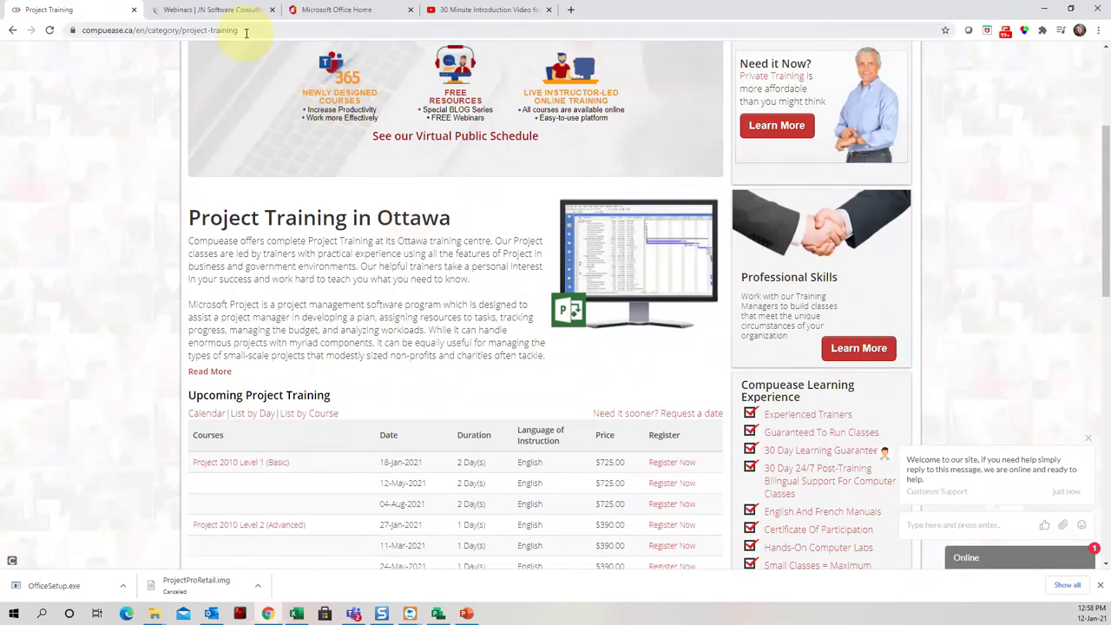
Step: Return to the CompuEase home page and minimize Chrome to get back to HR Move Project in Project
click(13, 31)
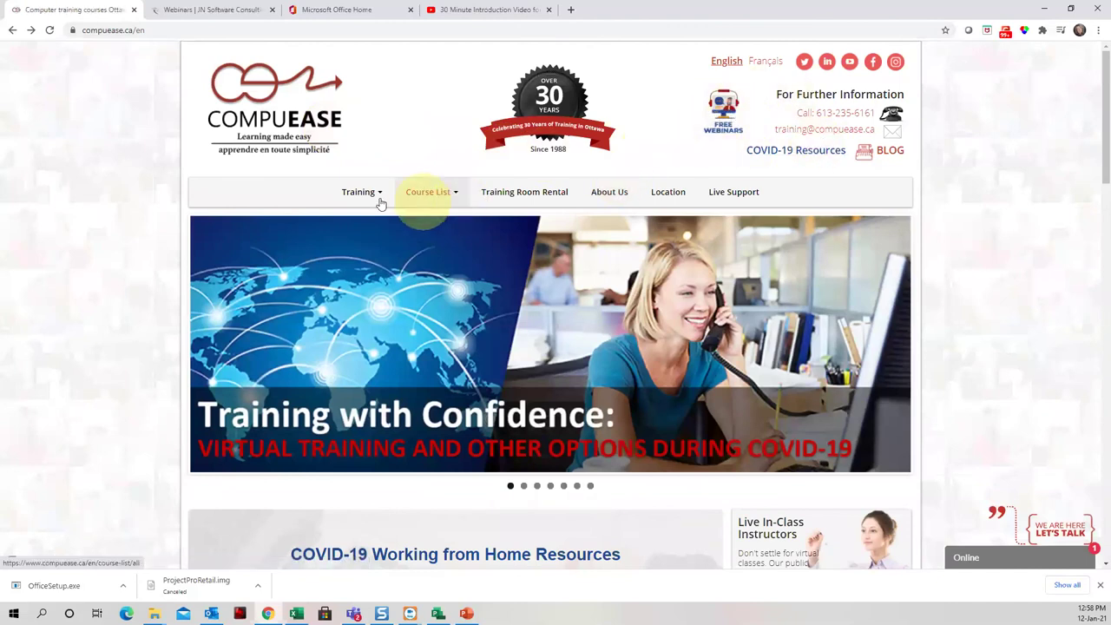
mouse_move(379, 195)
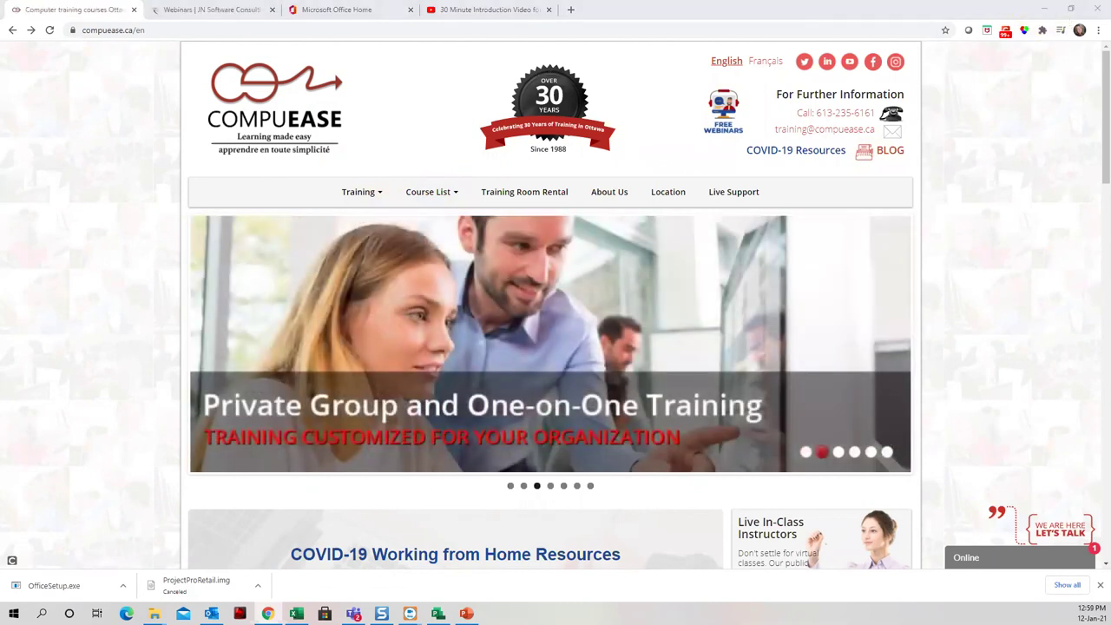
click(1045, 8)
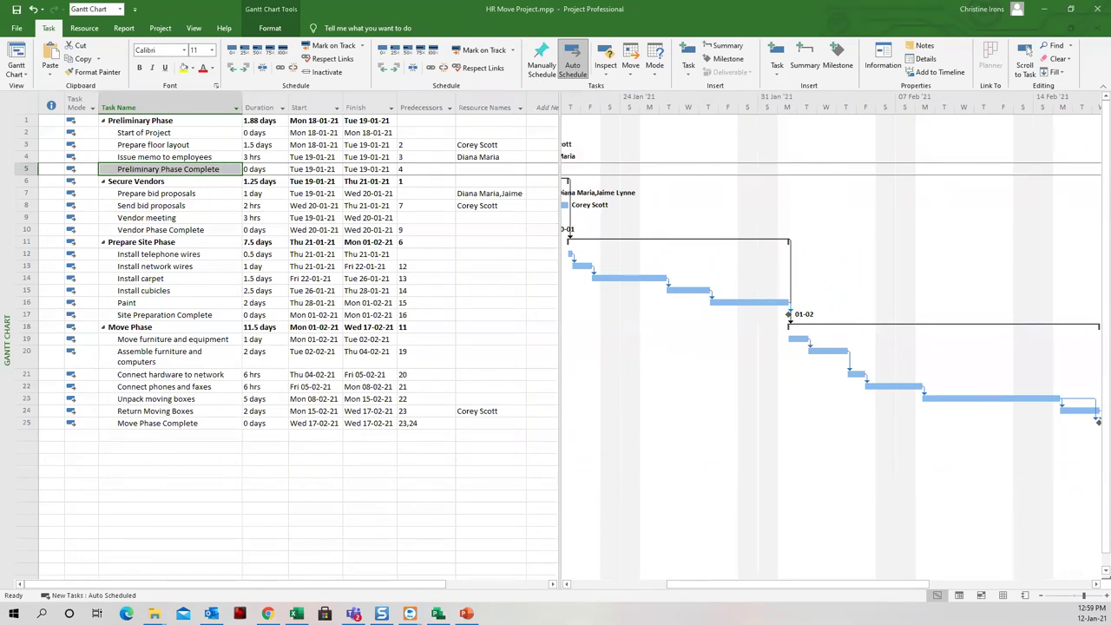
Step: Narrow the task table to just after the Resource Names column so the Gantt chart gets more room
click(363, 254)
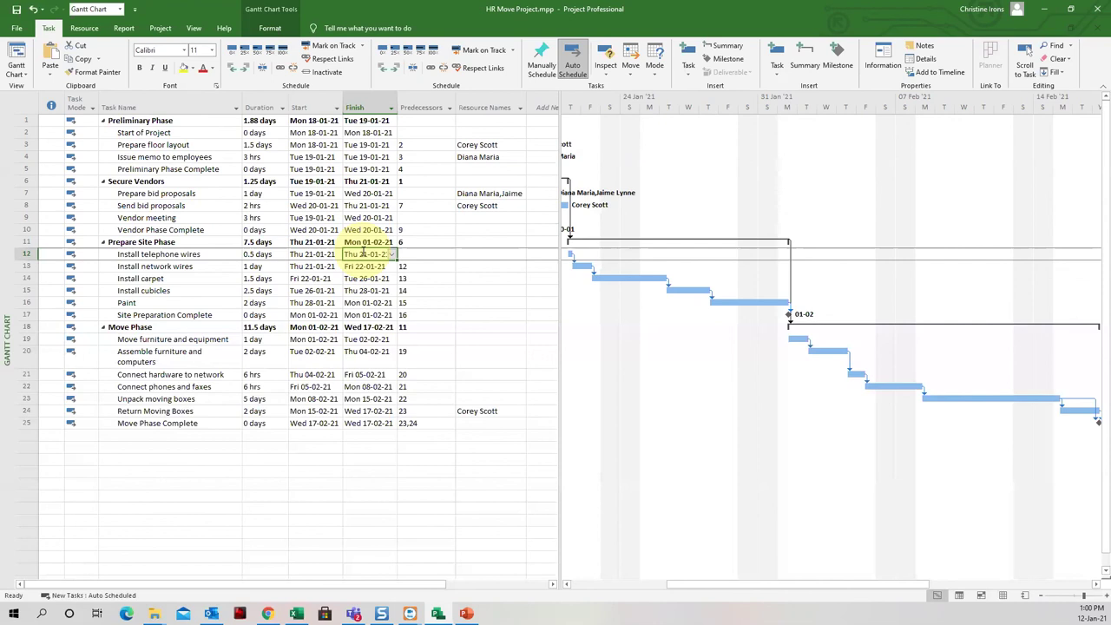
drag(560, 276, 528, 297)
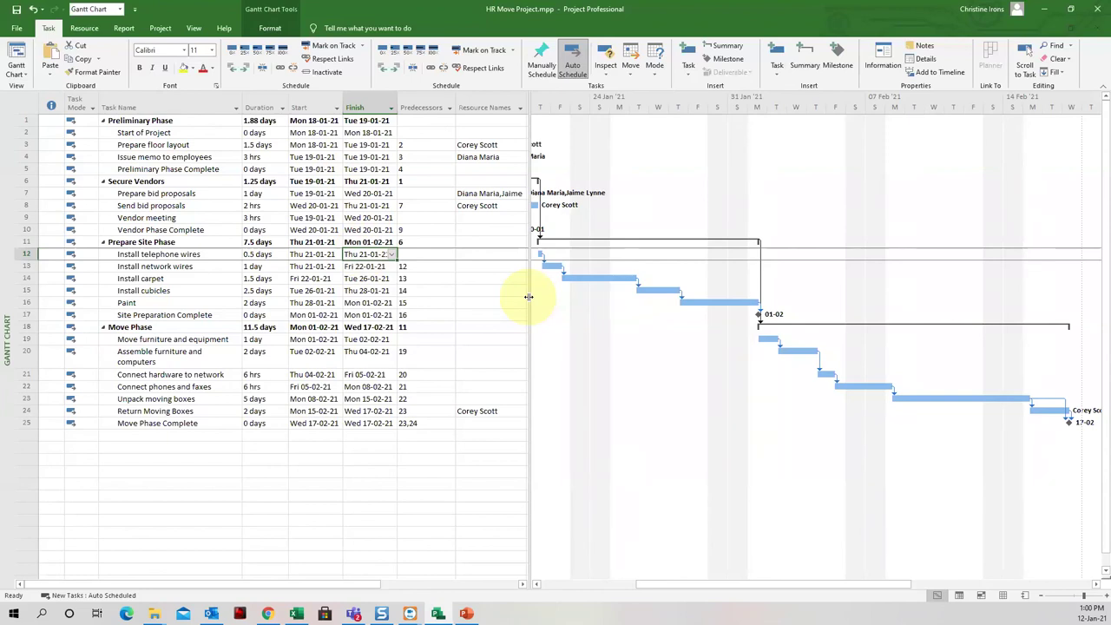
Step: Look over the project's file commands, including Share and Export, and return to the Gantt Chart view
click(19, 30)
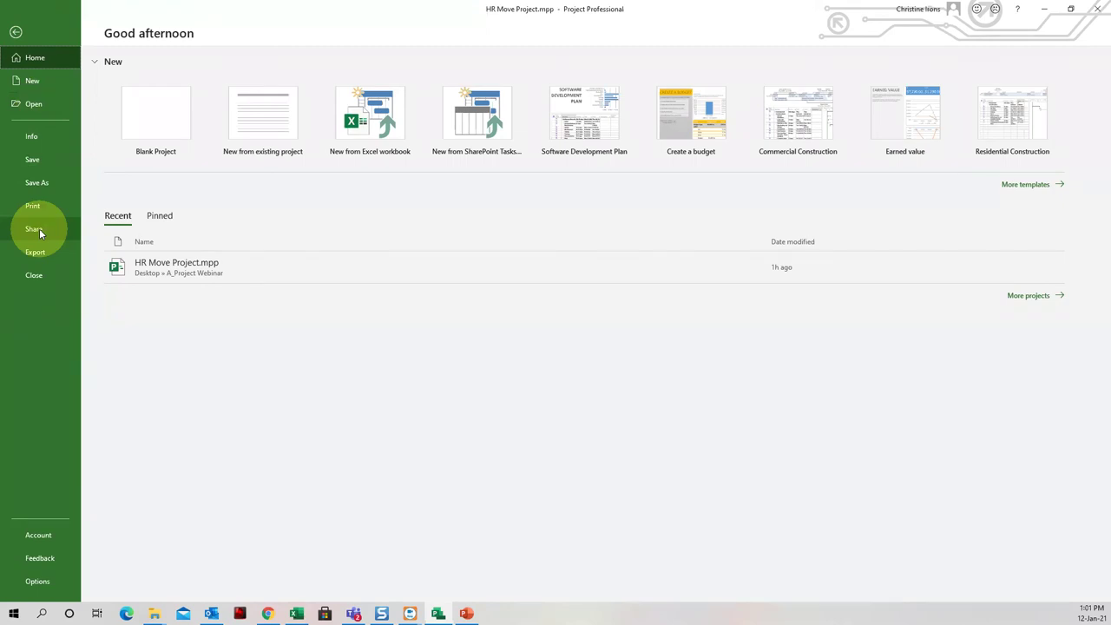
click(14, 32)
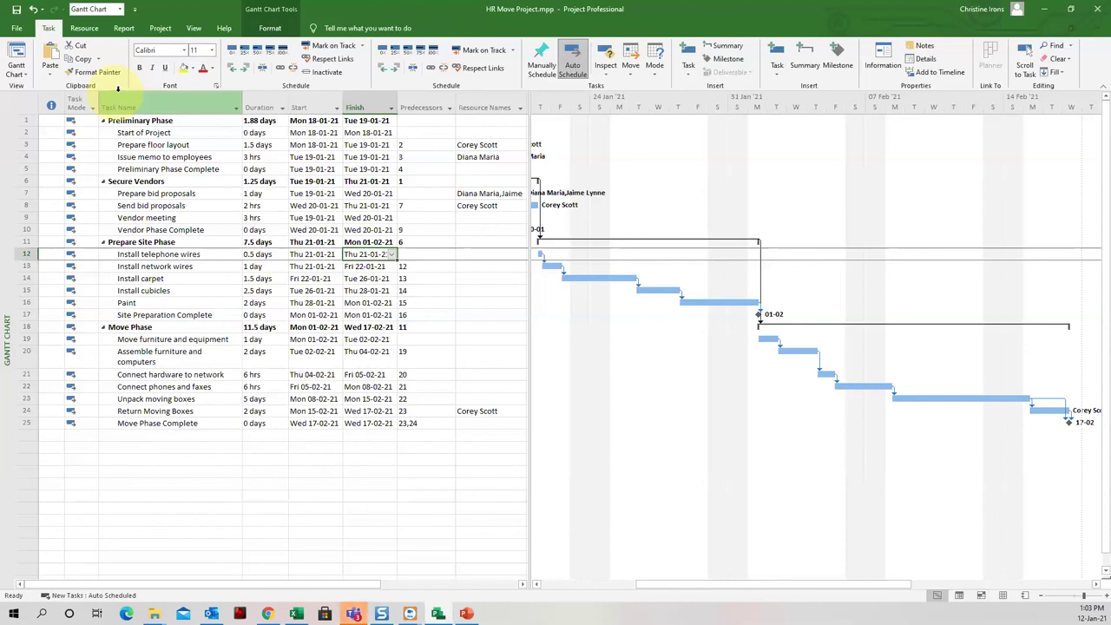
click(1027, 54)
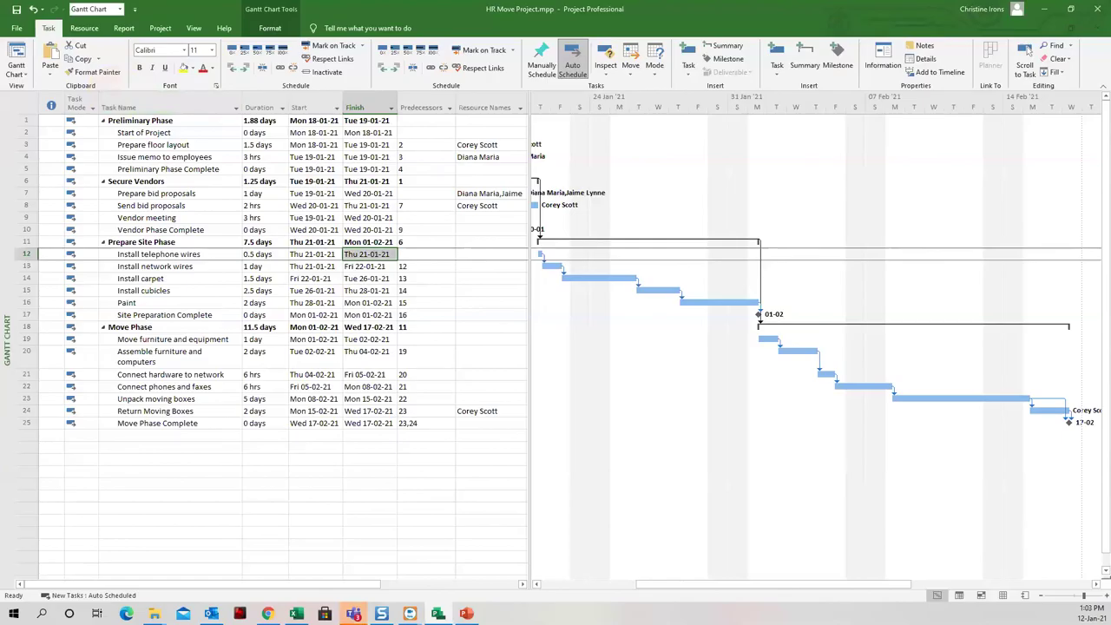